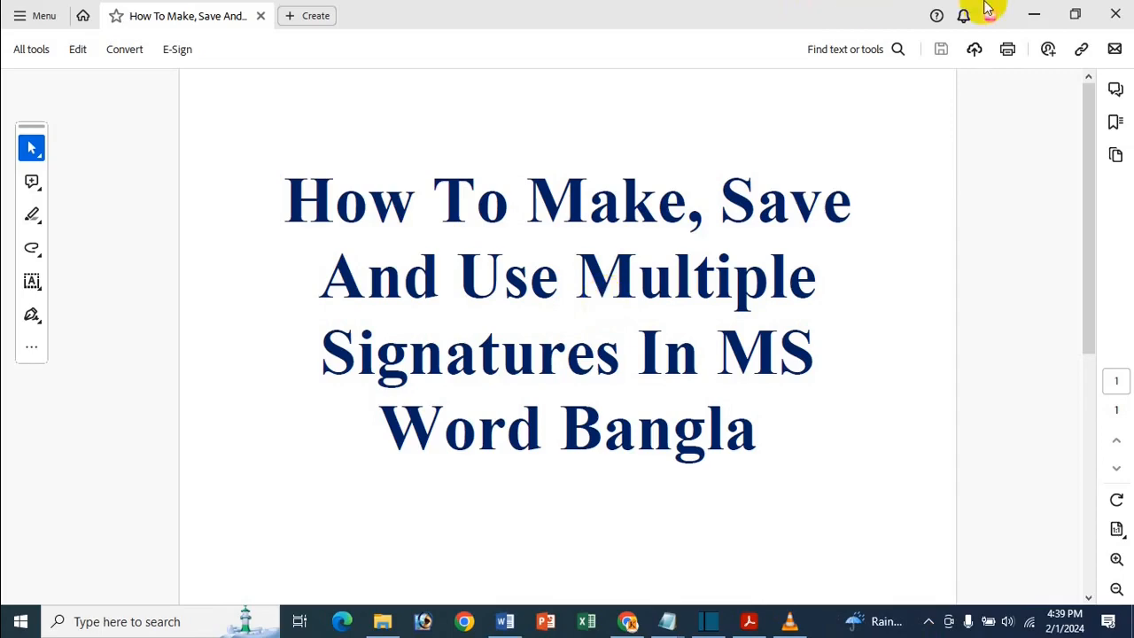
# - Minimize Acrobat and scroll to the end of the Word cat essay
pyautogui.click(1033, 15)
pyautogui.scroll(-3, 611, 340)
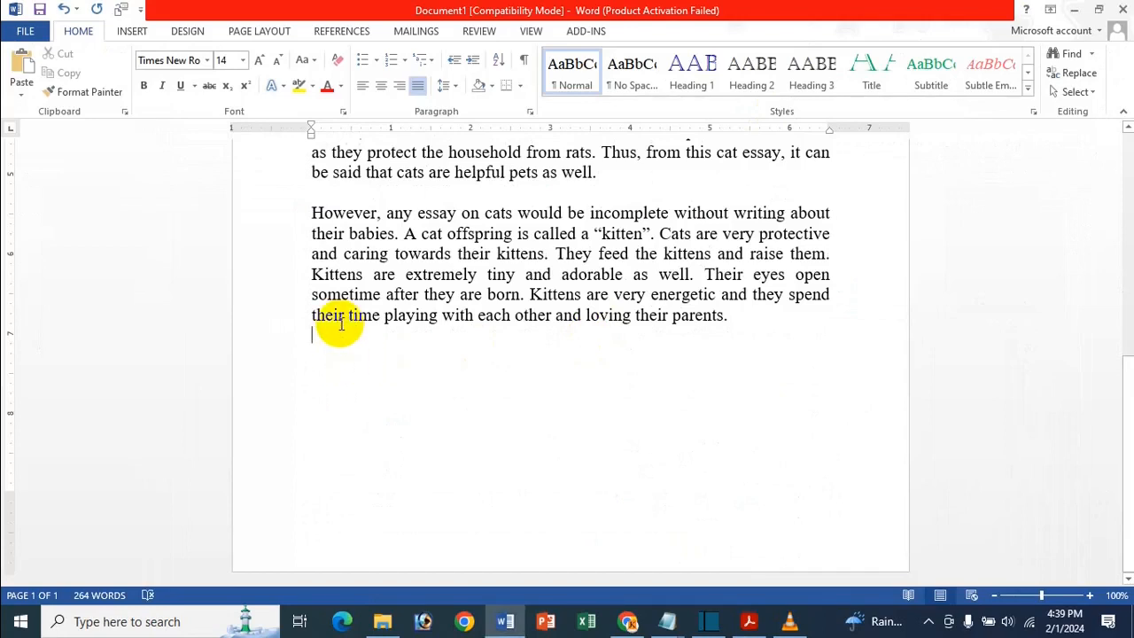
# - Below the essay, insert a one-column, two-row table narrowed to about a third of the page
pyautogui.press('Return')
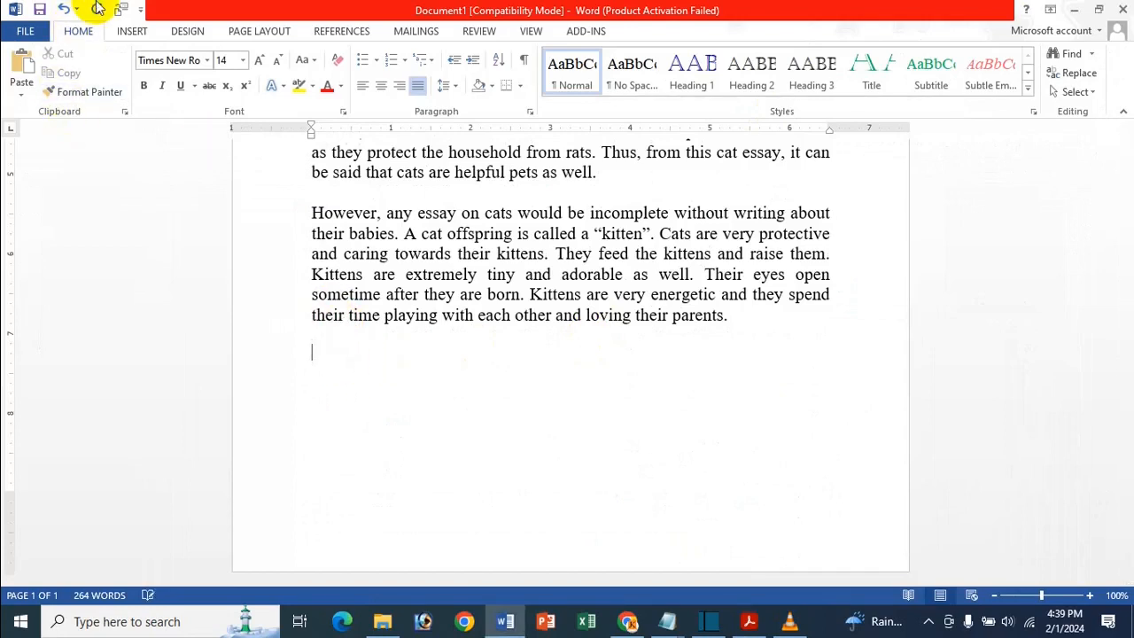
pyautogui.click(132, 31)
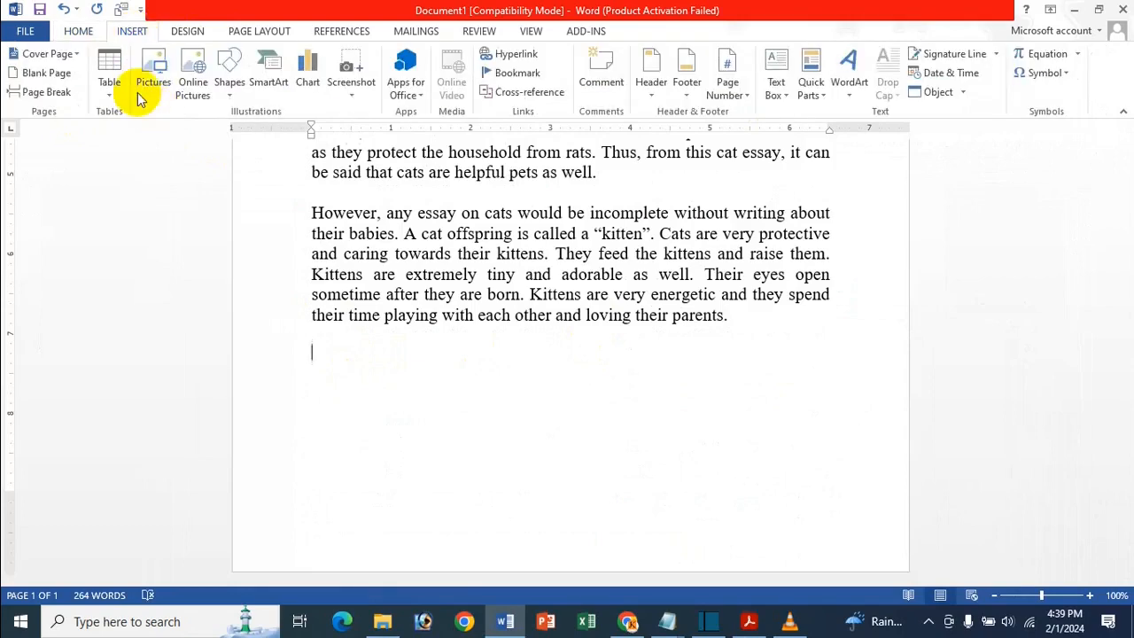
pyautogui.click(109, 80)
pyautogui.click(105, 147)
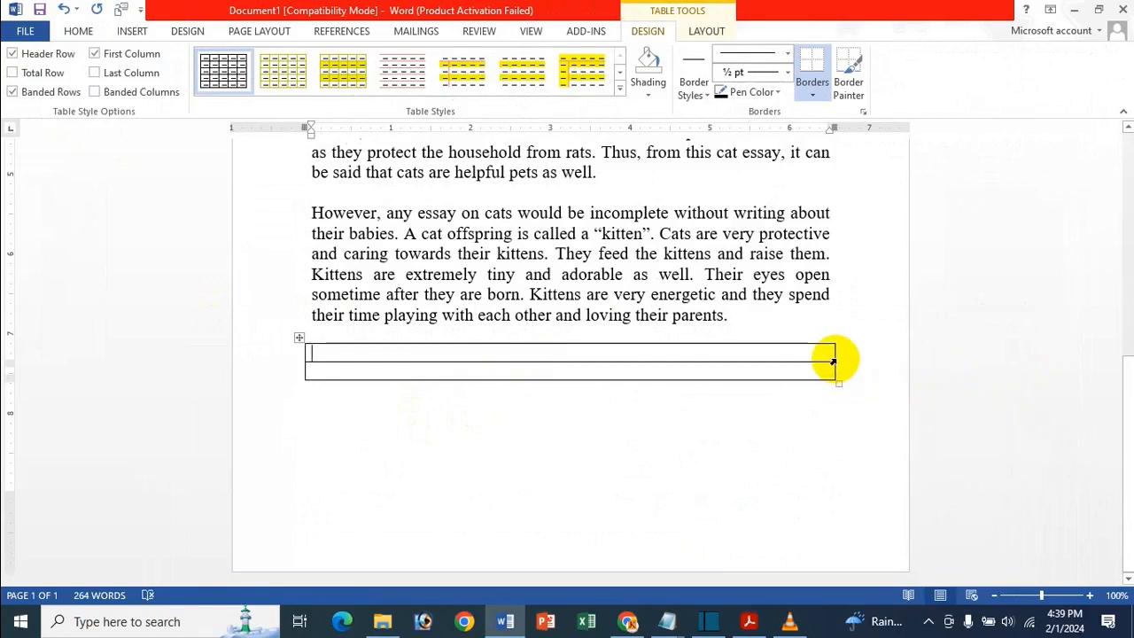
pyautogui.moveTo(833, 359); pyautogui.dragTo(509, 400)
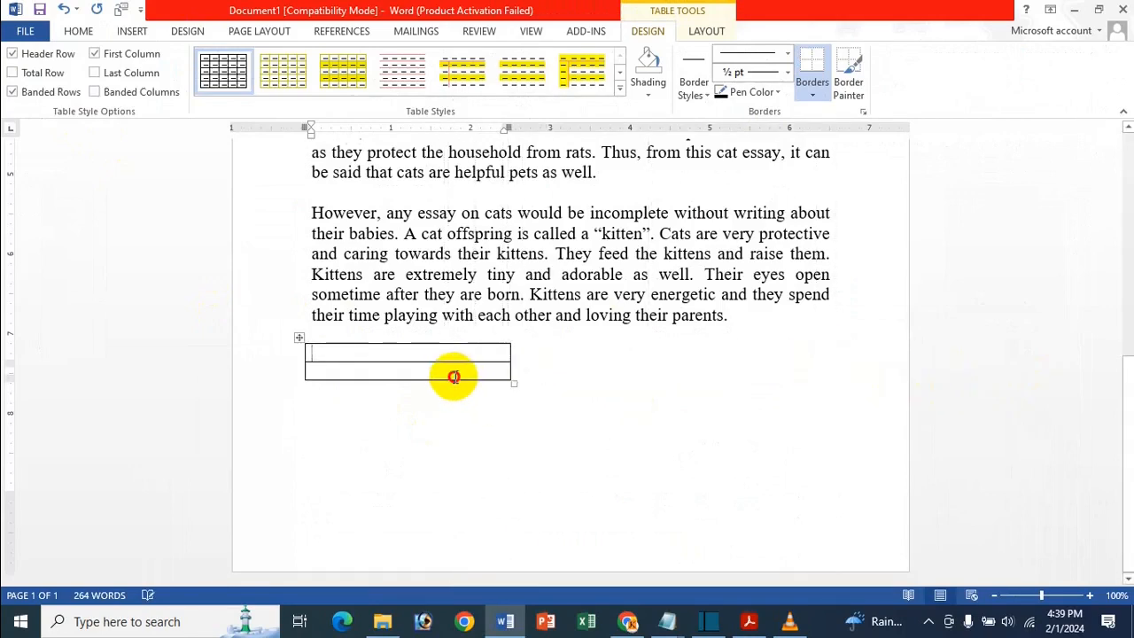
# - In row two, type the signer's name, Digital Marketer, the shop name and a cell number on separate lines
pyautogui.click(453, 374)
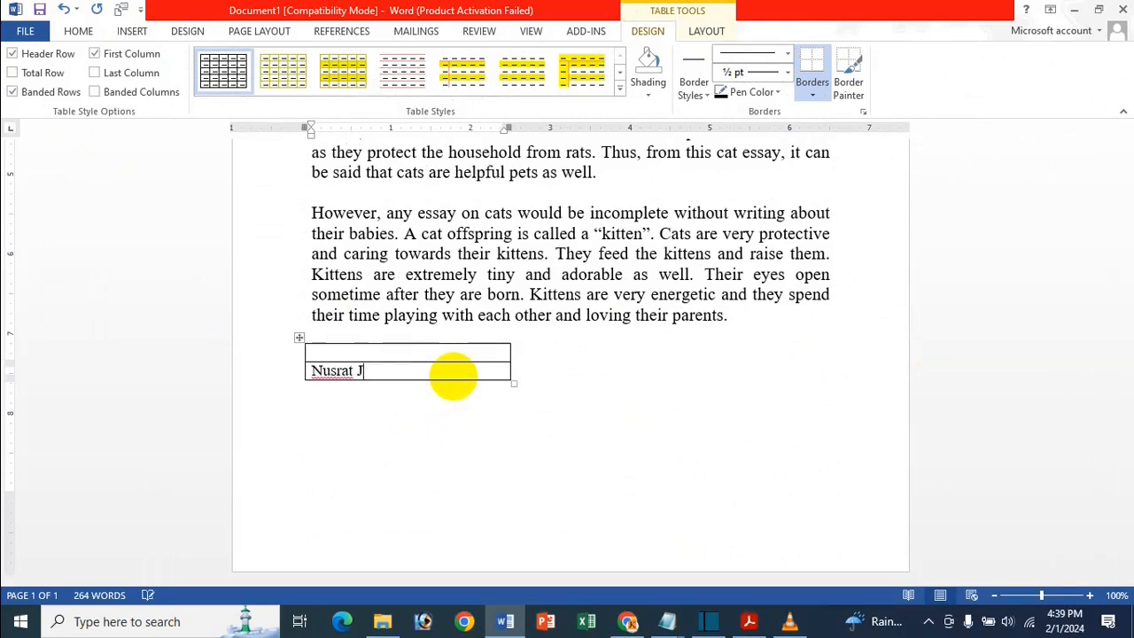
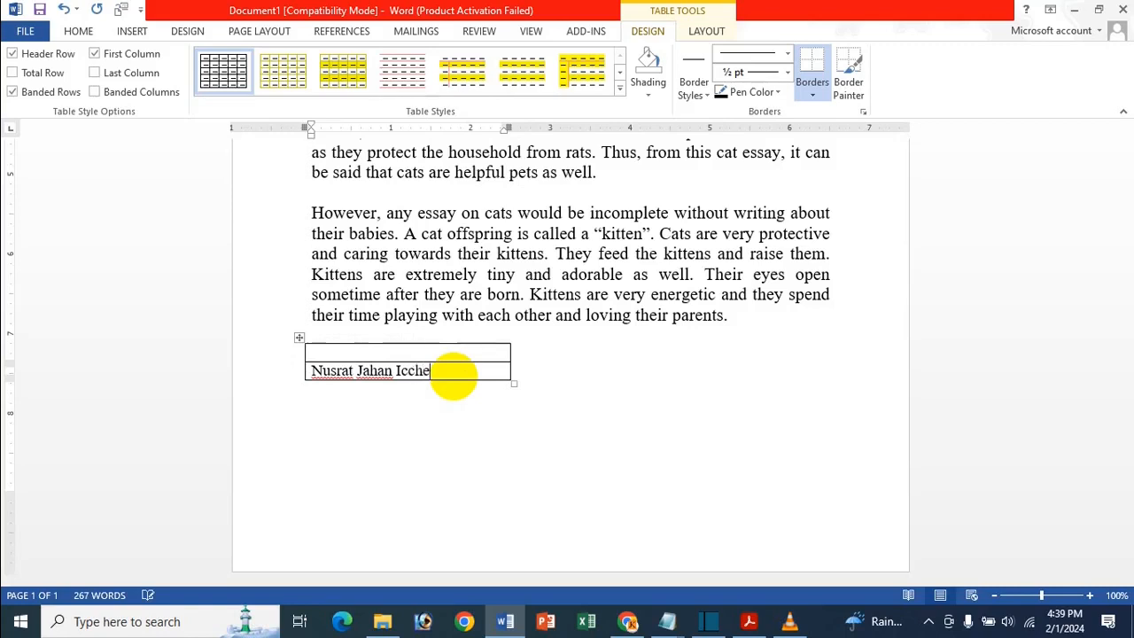
pyautogui.press('Return')
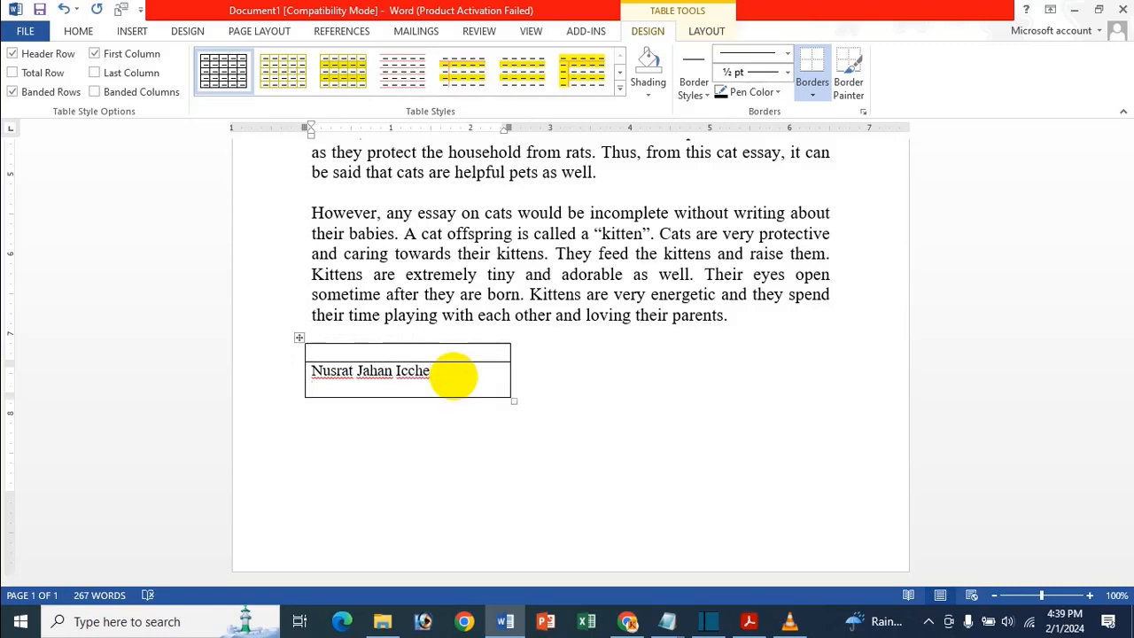
pyautogui.write('Digital Marketer')
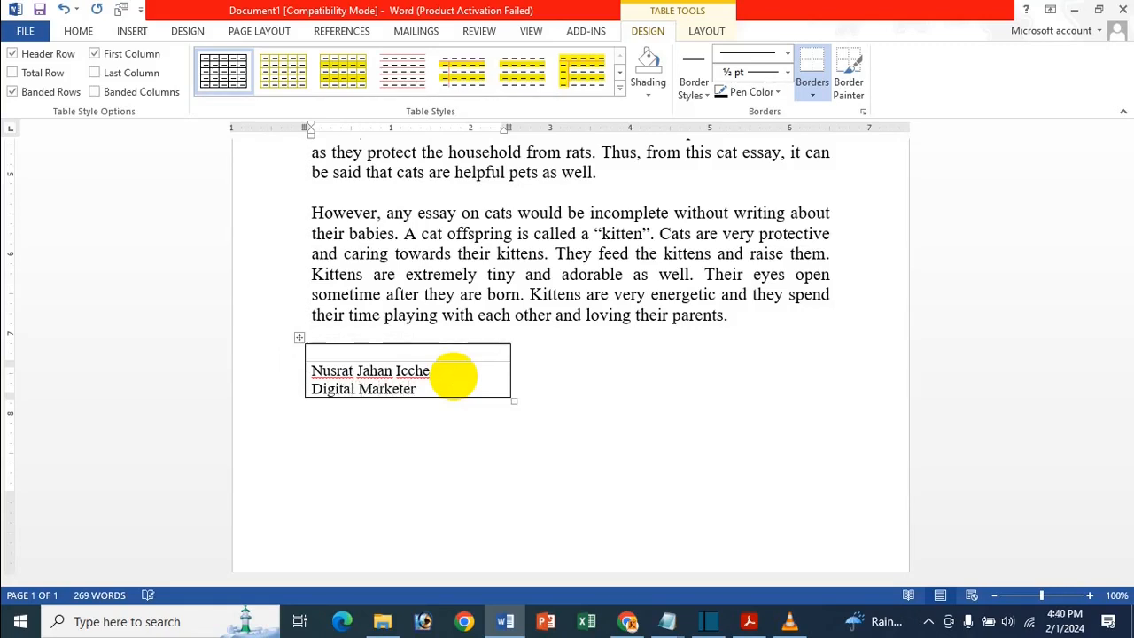
pyautogui.press('Return')
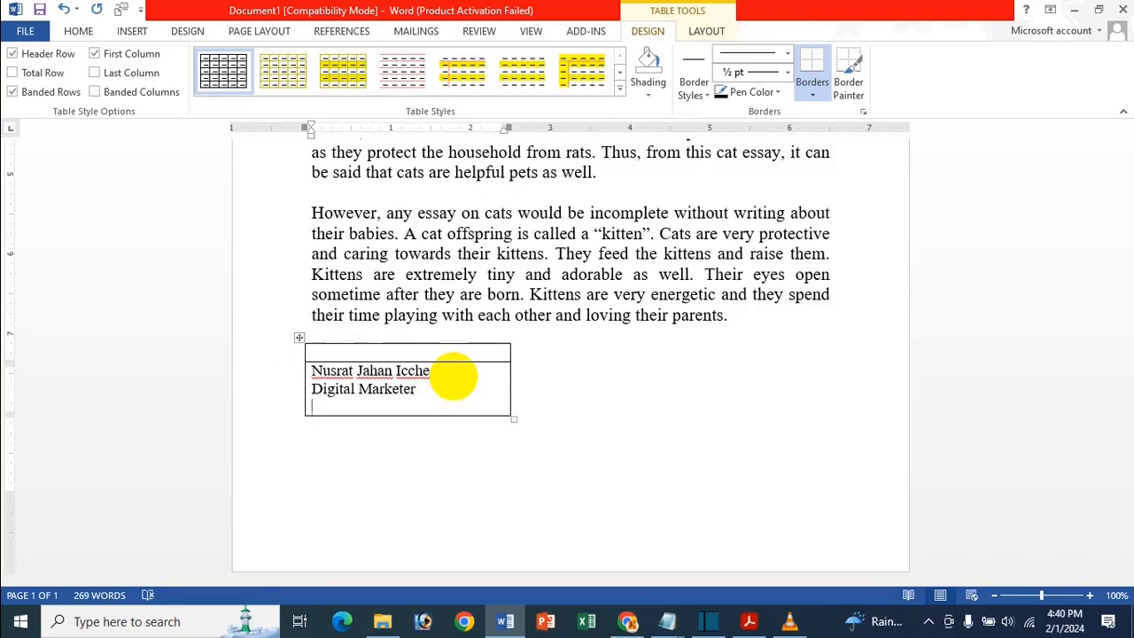
pyautogui.write('Icche Onlin')
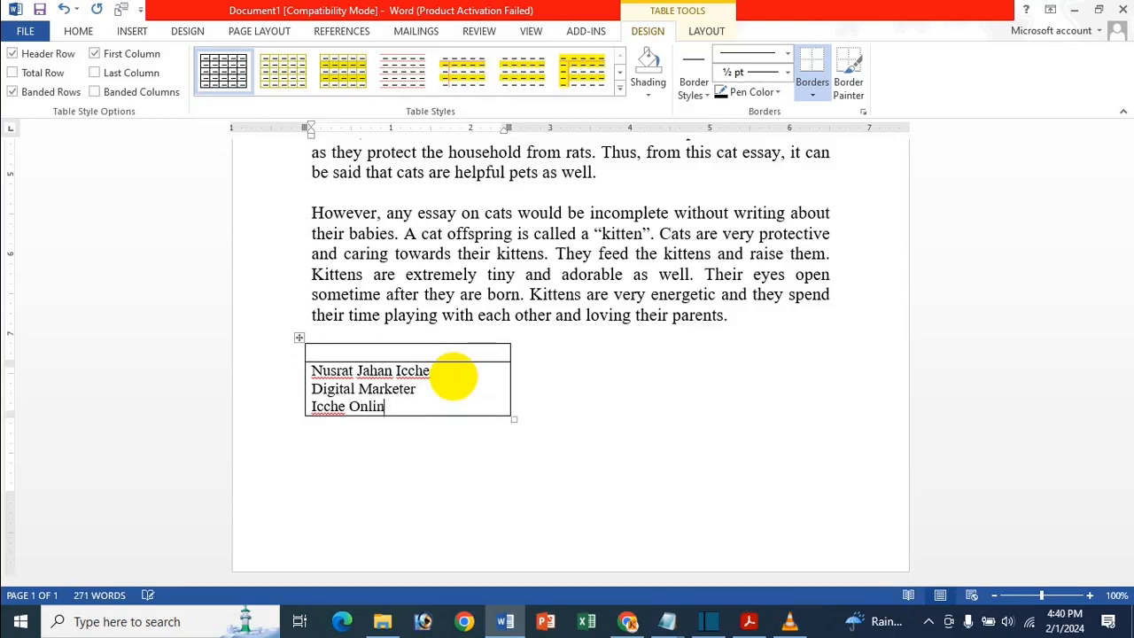
pyautogui.write('e Shop')
pyautogui.press('Return')
pyautogui.write('C')
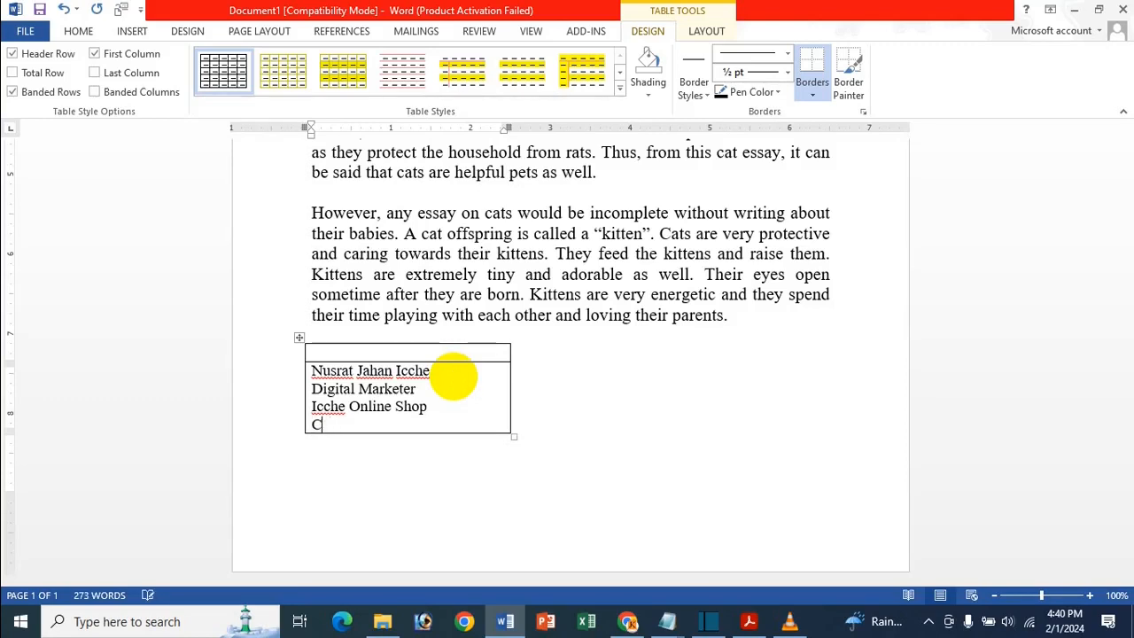
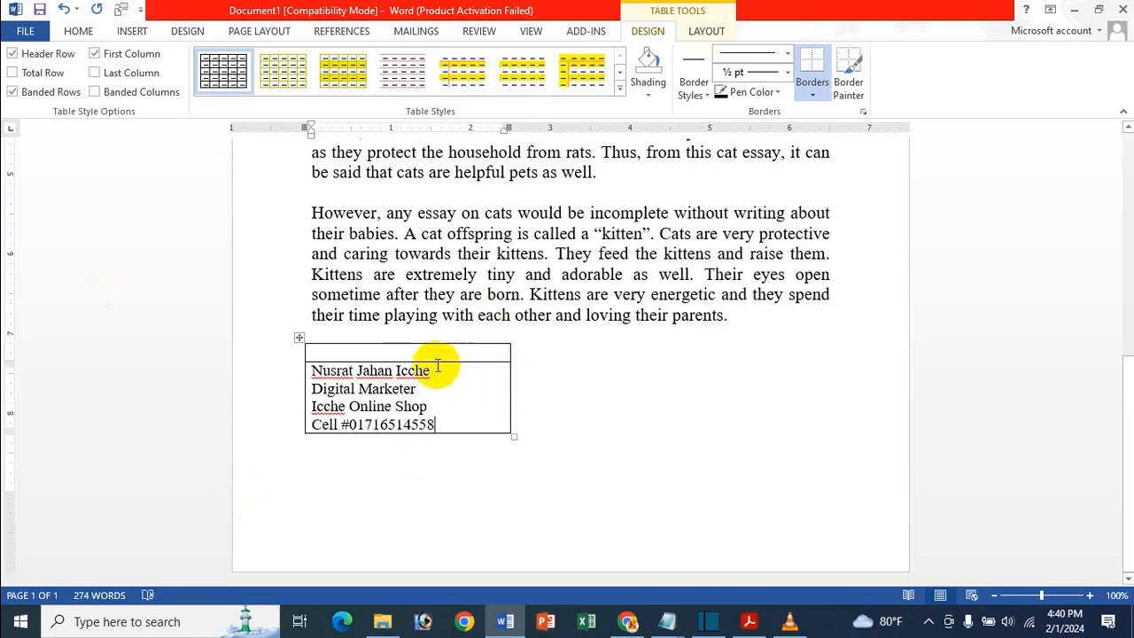
pyautogui.moveTo(439, 424); pyautogui.dragTo(303, 361)
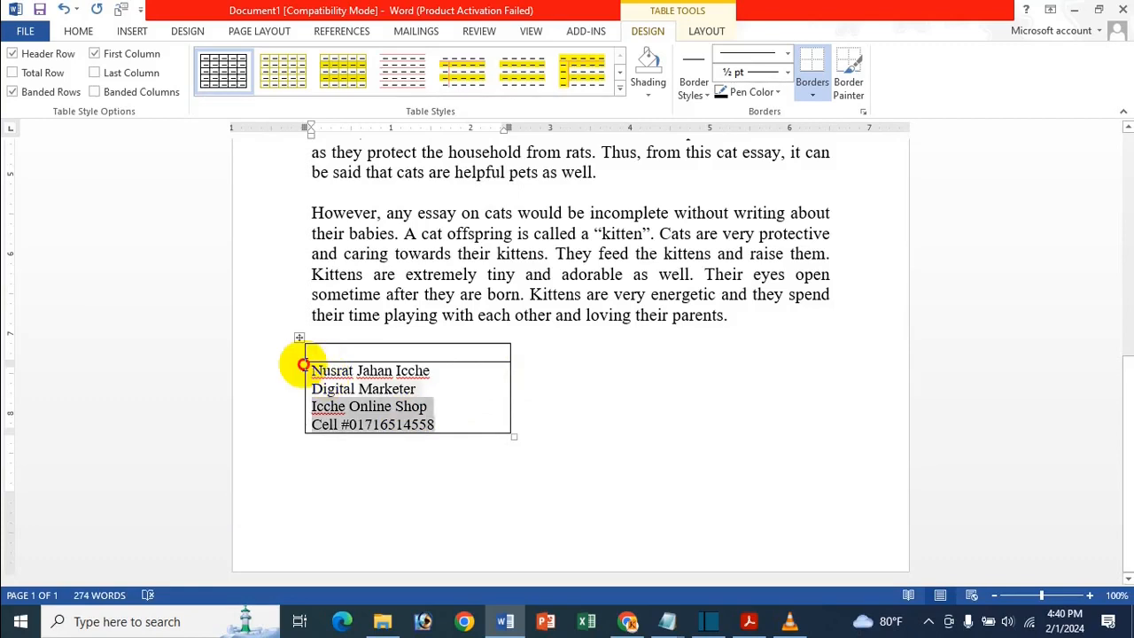
# - Centre the four signature lines in the table cell
pyautogui.click(80, 33)
pyautogui.click(380, 85)
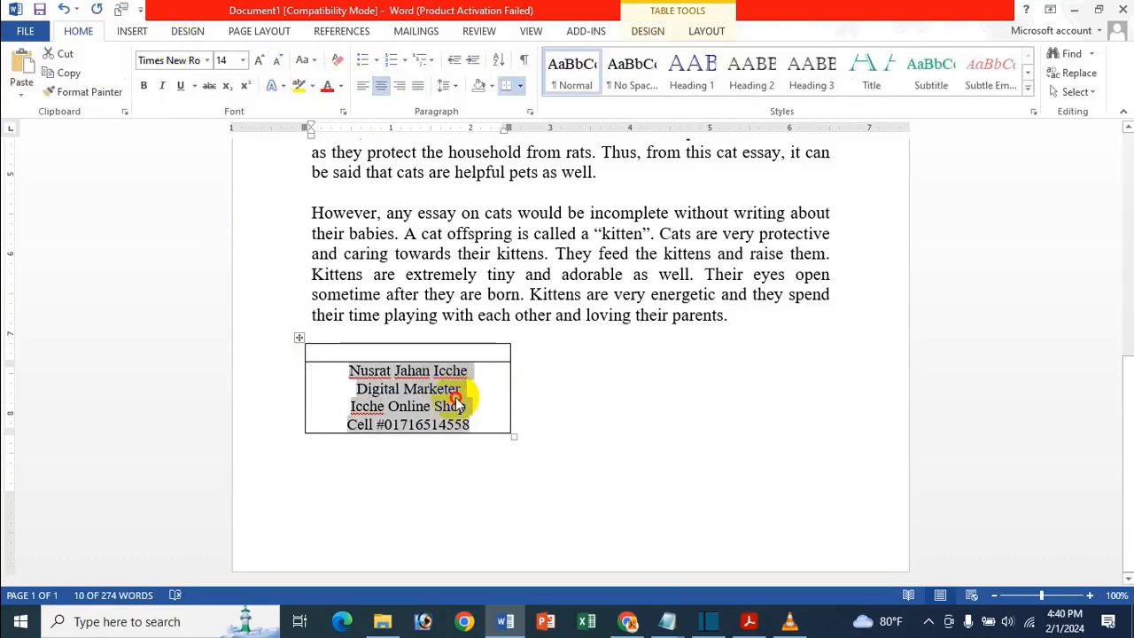
pyautogui.click(451, 353)
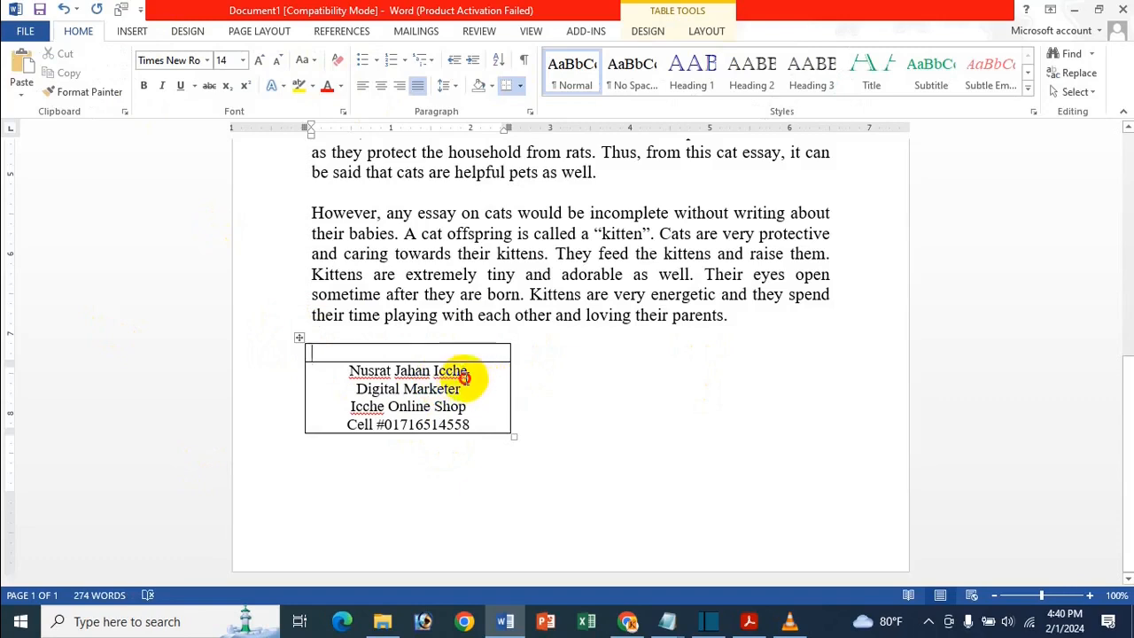
# - Make the signer's name line bold
pyautogui.moveTo(464, 379); pyautogui.dragTo(346, 372)
pyautogui.moveTo(476, 375); pyautogui.dragTo(291, 376)
pyautogui.click(144, 84)
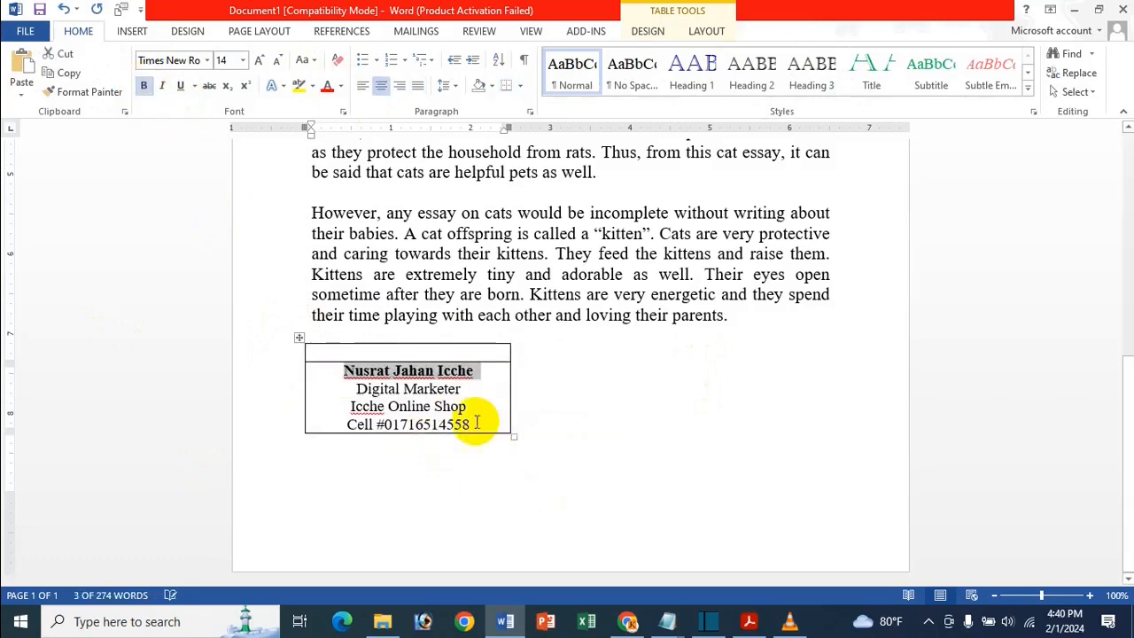
pyautogui.click(299, 339)
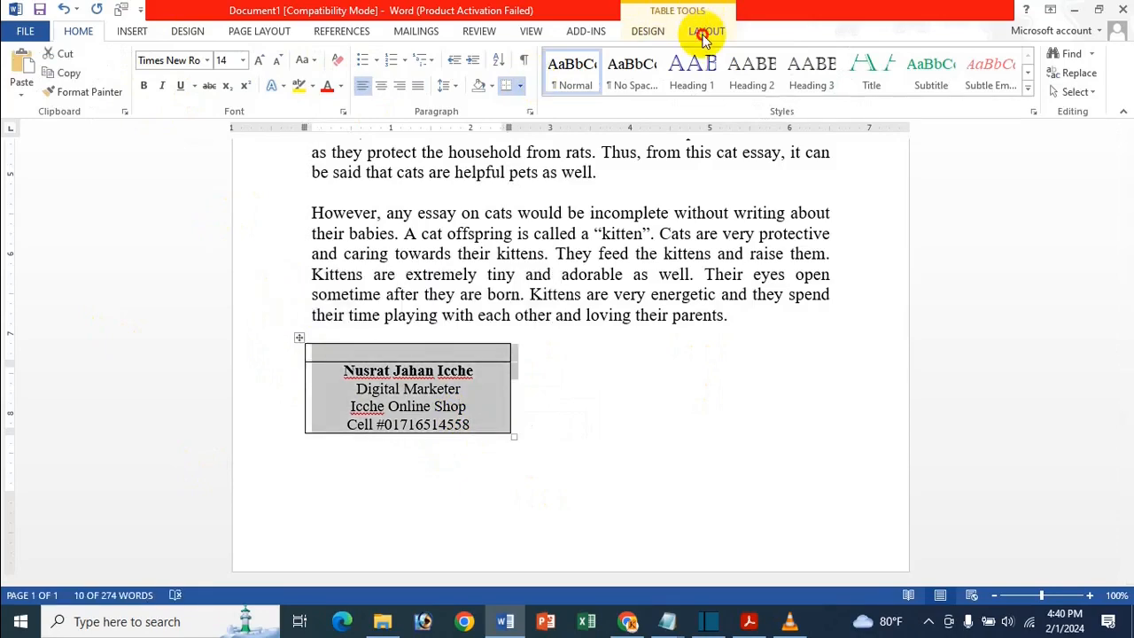
pyautogui.click(705, 33)
pyautogui.click(647, 32)
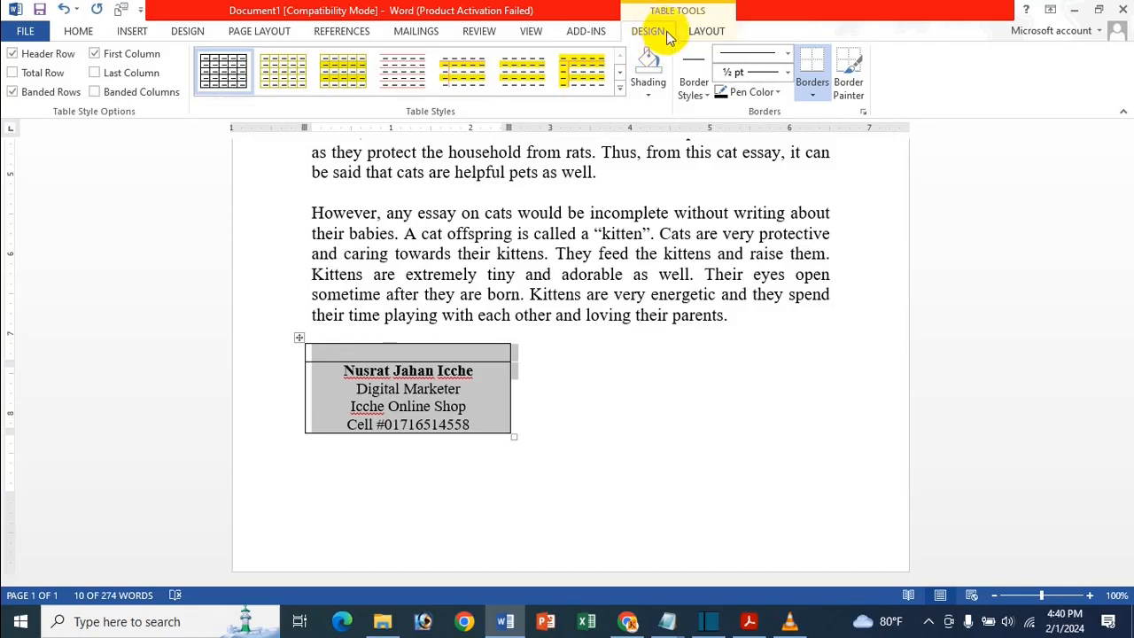
# - Remove all table borders, then add an inside border between the rows
pyautogui.click(810, 88)
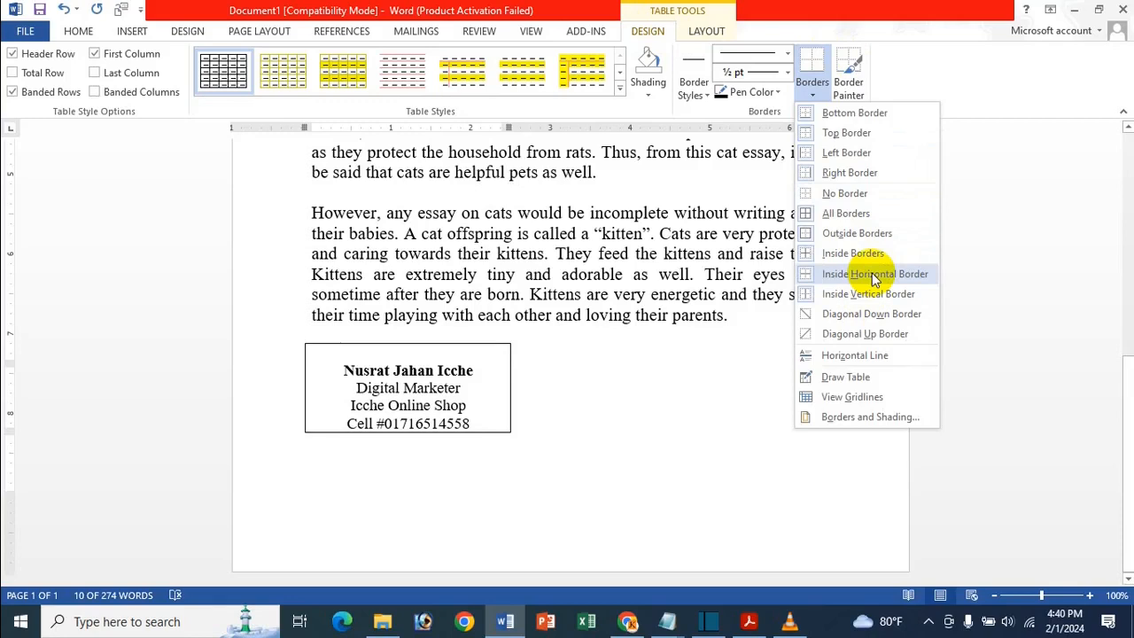
pyautogui.click(854, 193)
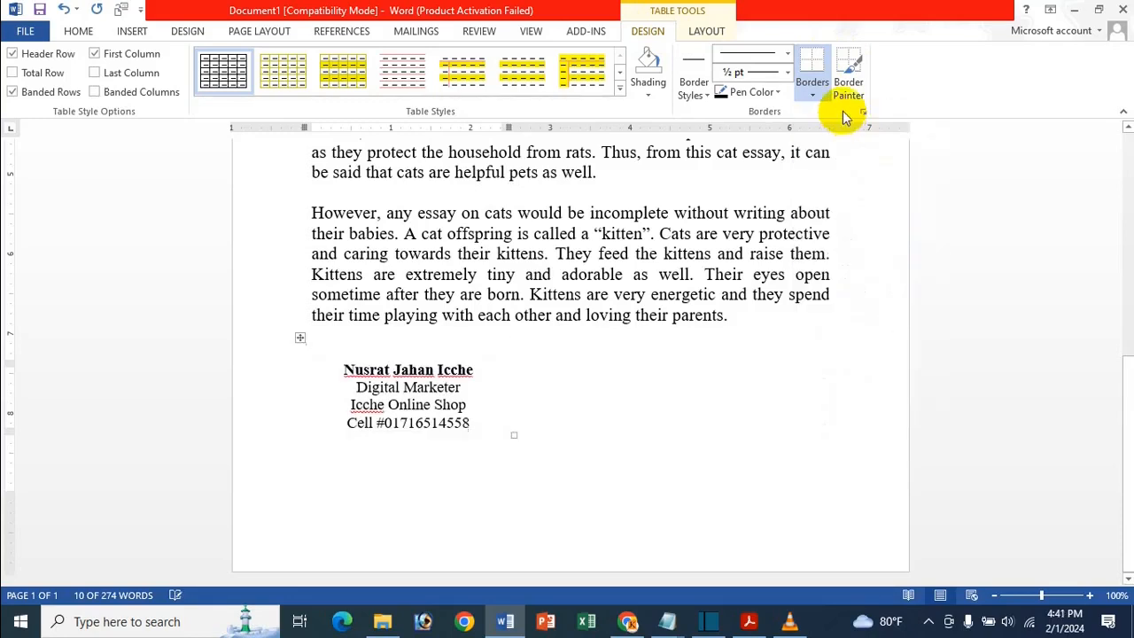
pyautogui.click(824, 93)
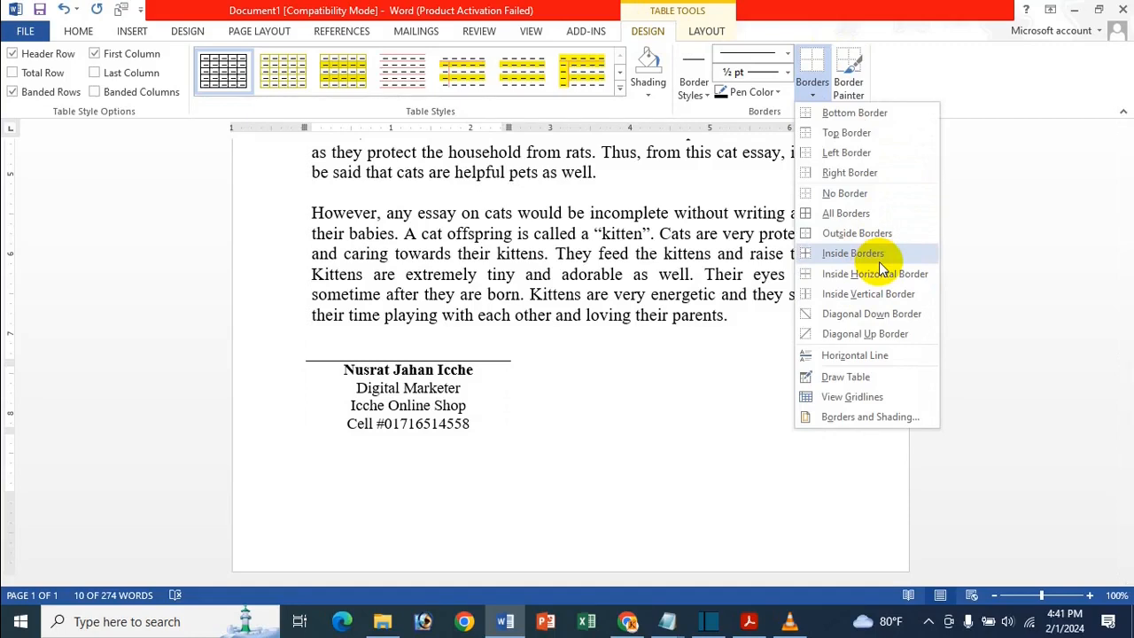
pyautogui.click(879, 259)
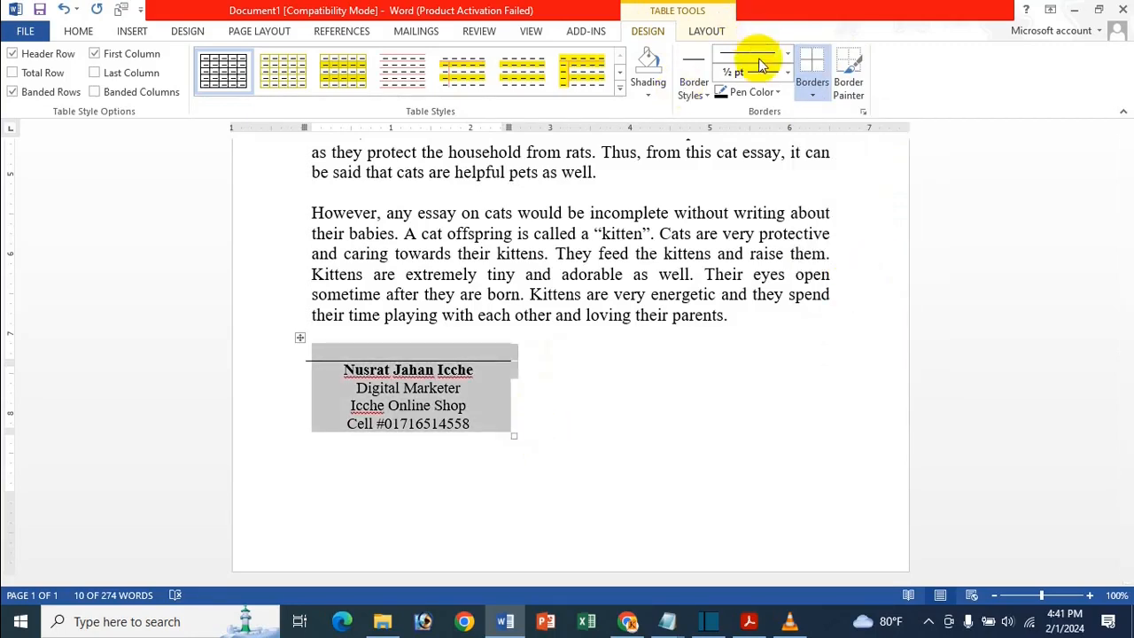
# - Set the pen weight to 2¼ pt and apply it as the inside horizontal border
pyautogui.click(787, 72)
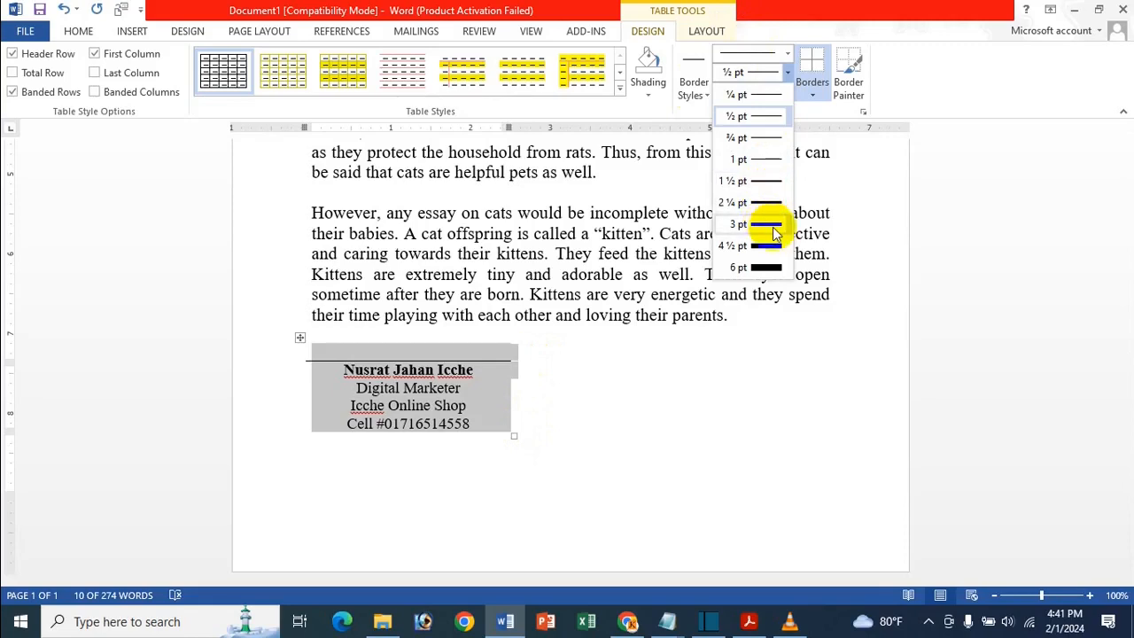
pyautogui.click(778, 204)
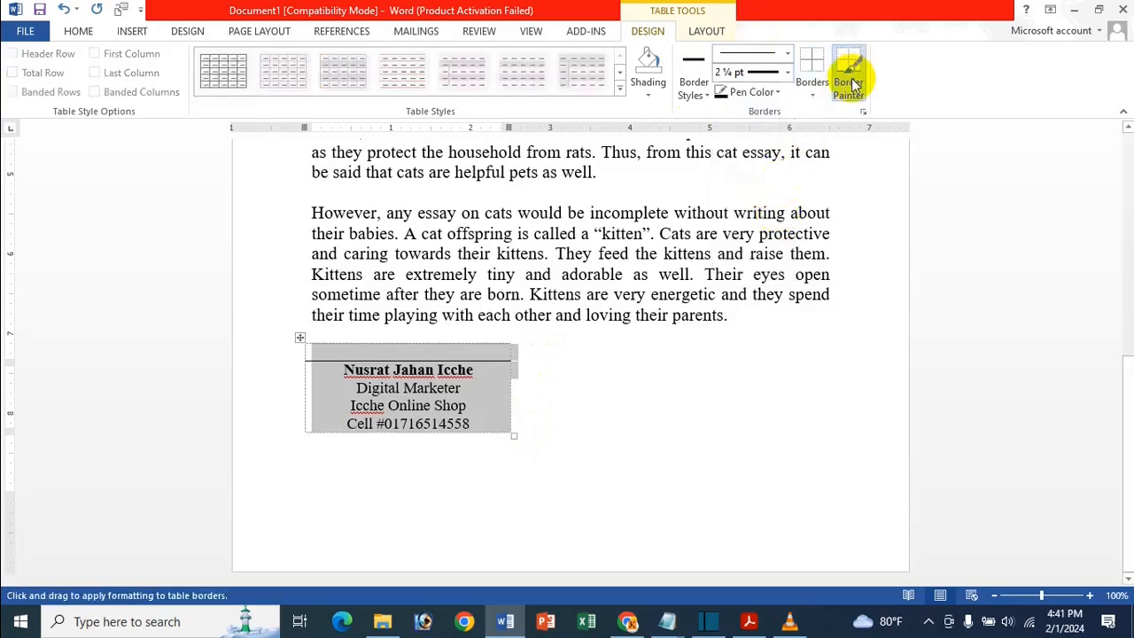
pyautogui.click(813, 87)
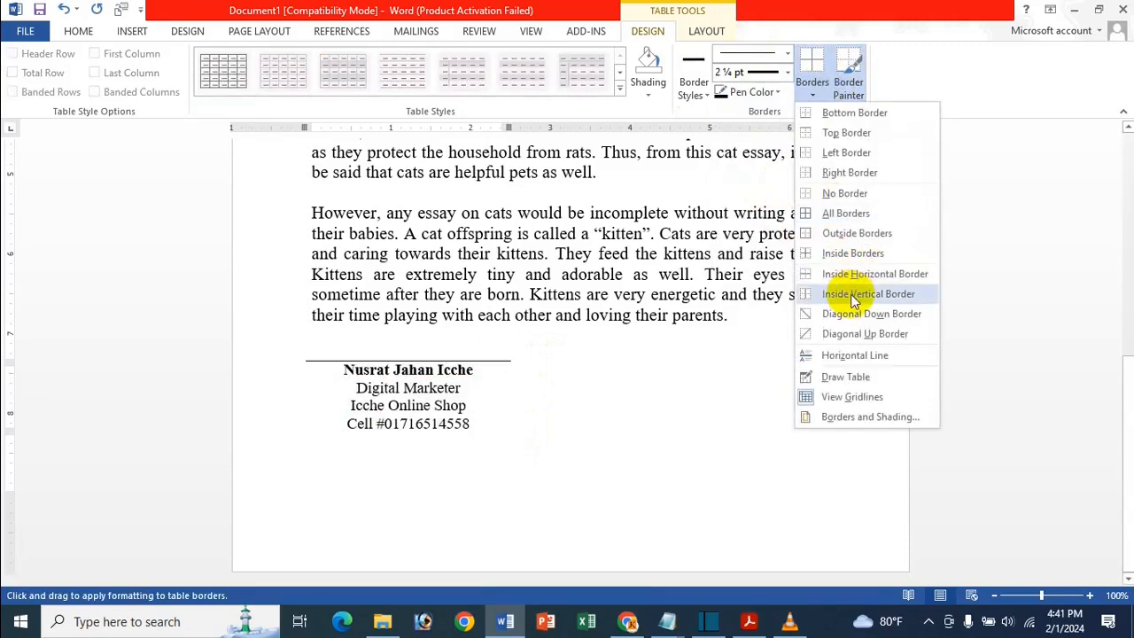
pyautogui.click(853, 274)
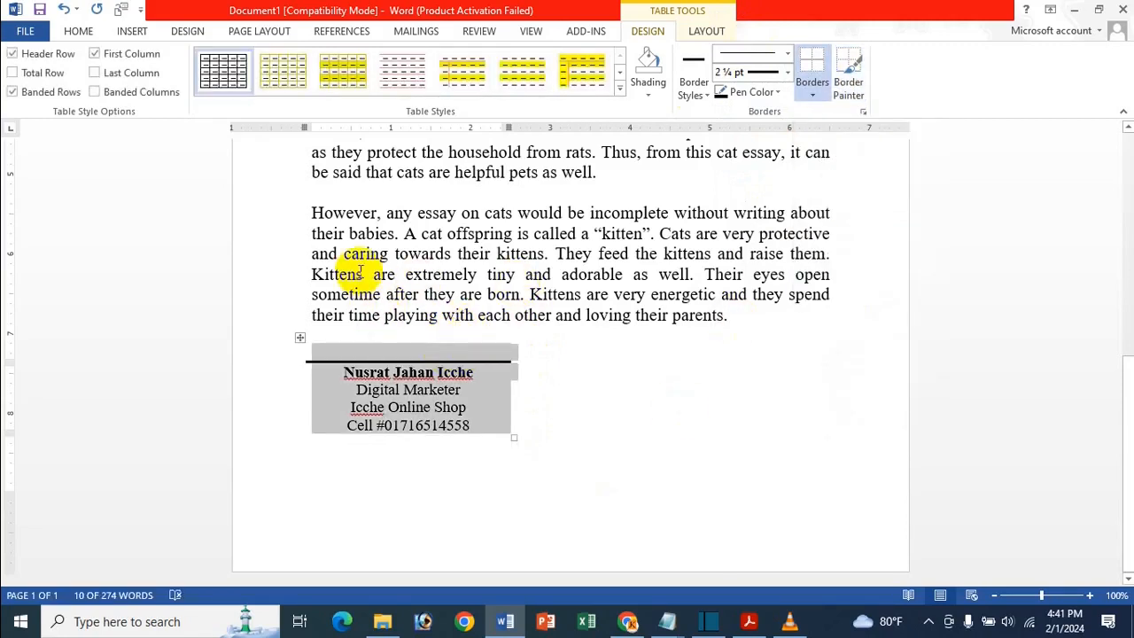
pyautogui.click(464, 377)
pyautogui.click(299, 338)
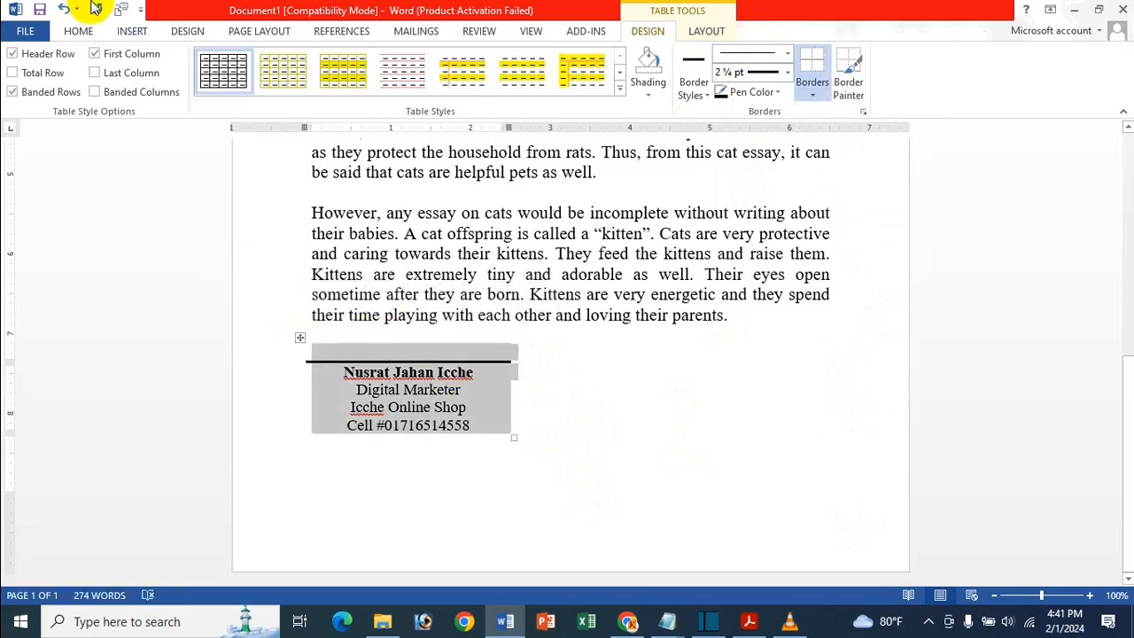
# - Save the signature table as a Quick Part named for its signer in new category 'Icche All Signature'
pyautogui.click(134, 31)
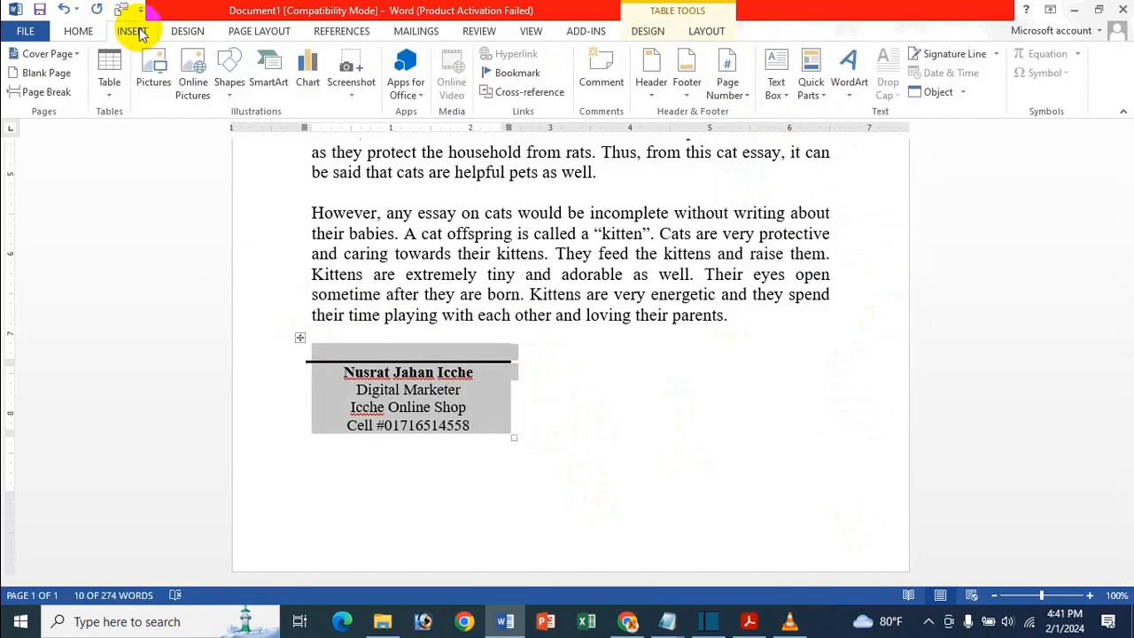
pyautogui.click(822, 82)
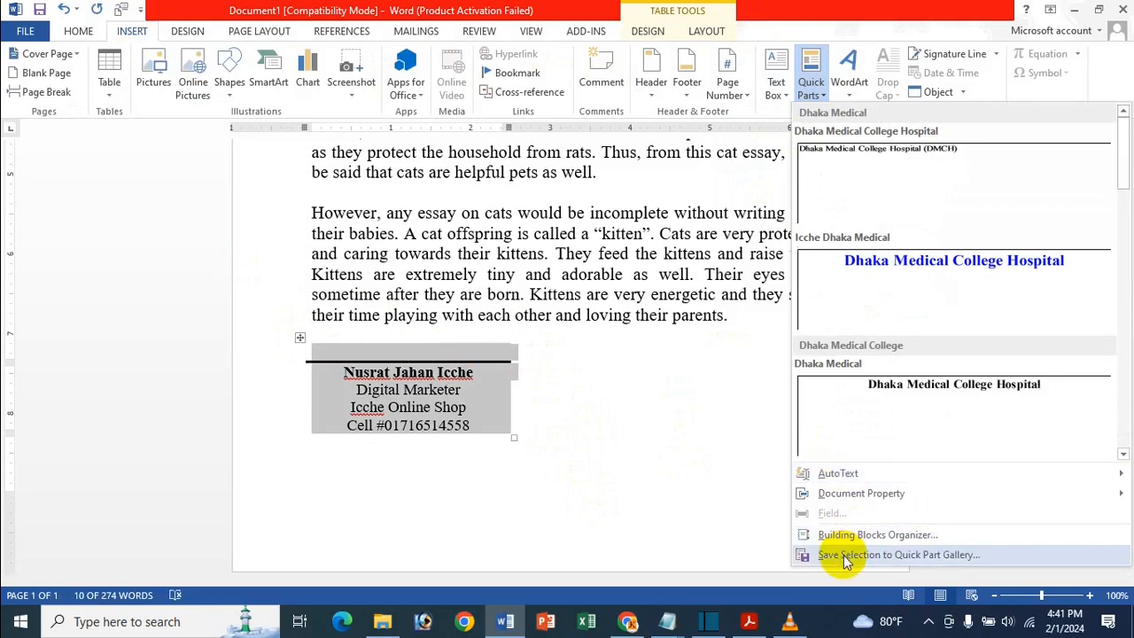
pyautogui.click(898, 555)
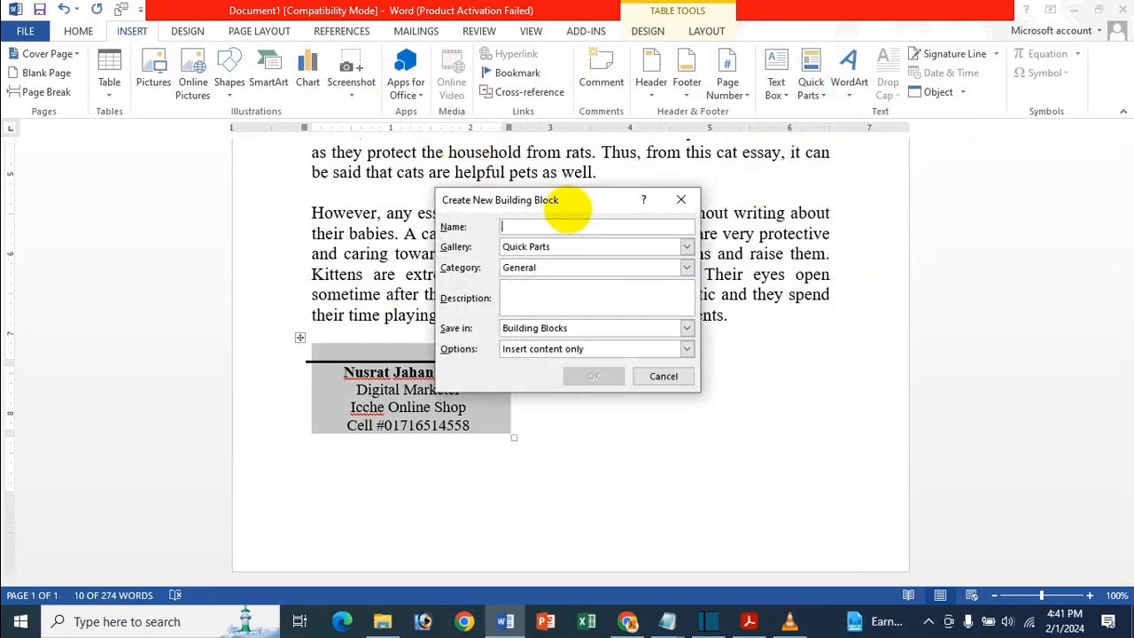
pyautogui.write('Nuisr')
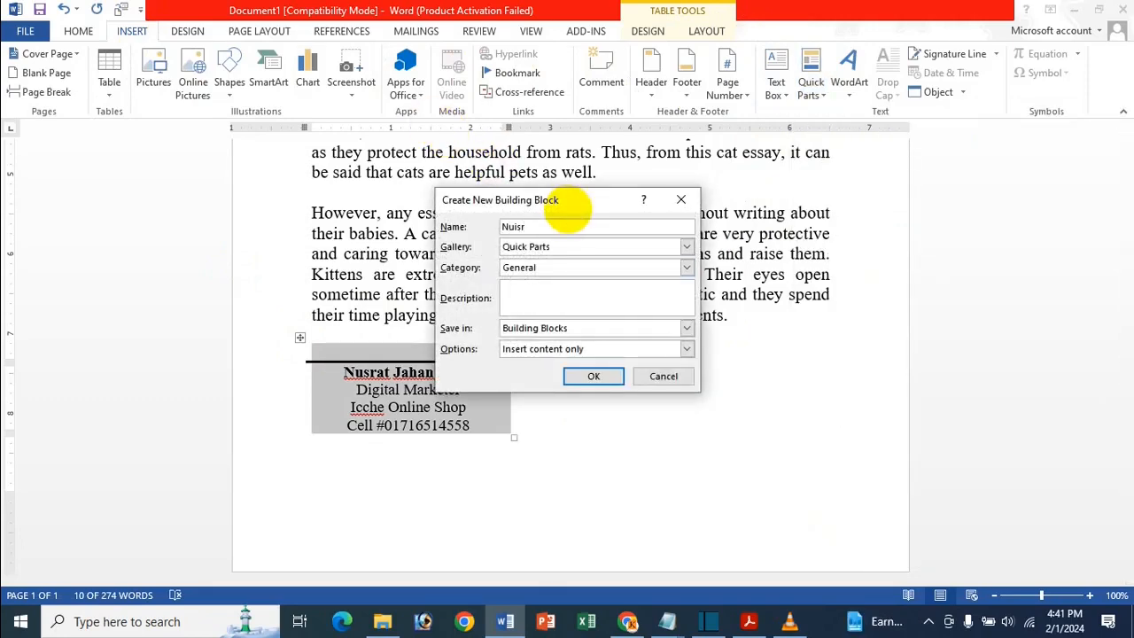
pyautogui.press('BackSpace')
pyautogui.press('BackSpace')
pyautogui.press('BackSpace')
pyautogui.press('BackSpace')
pyautogui.write('N')
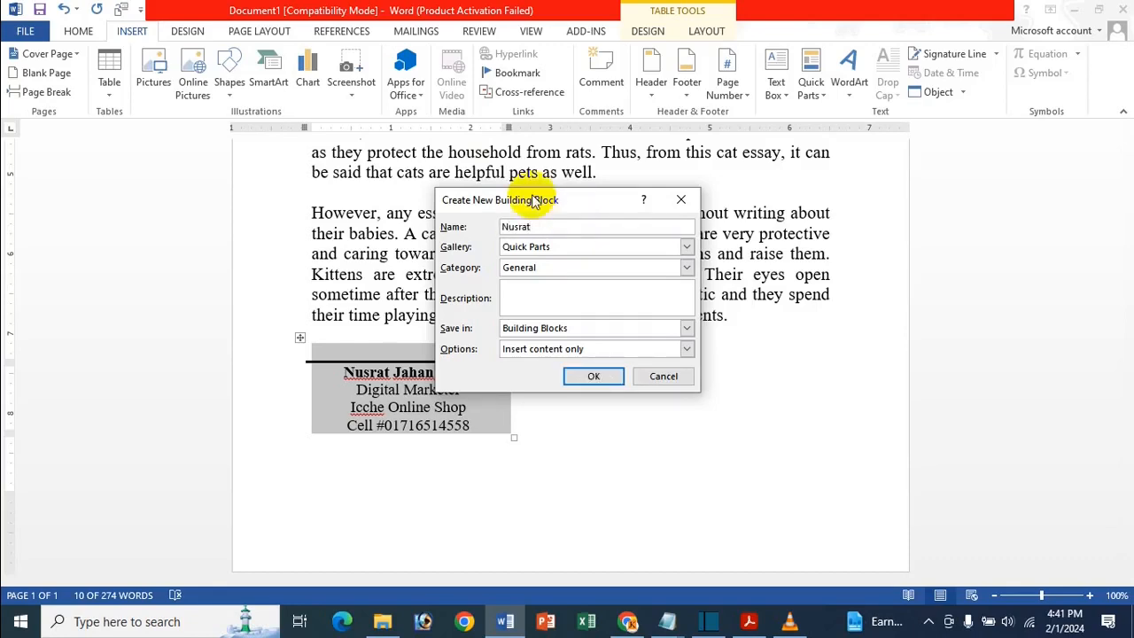
pyautogui.click(602, 268)
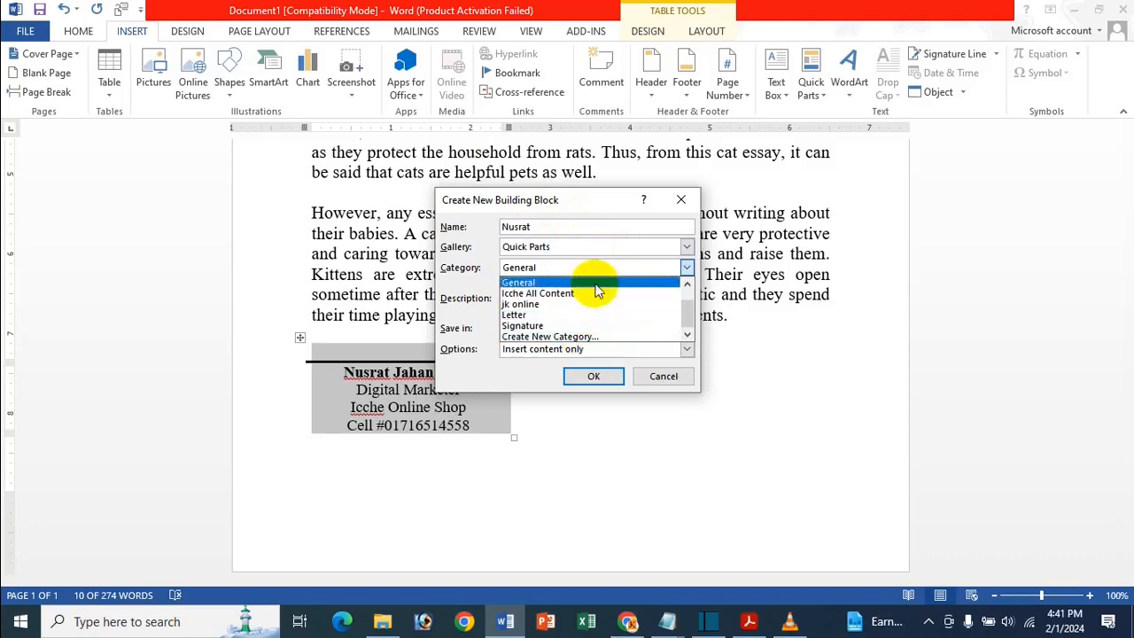
pyautogui.click(563, 338)
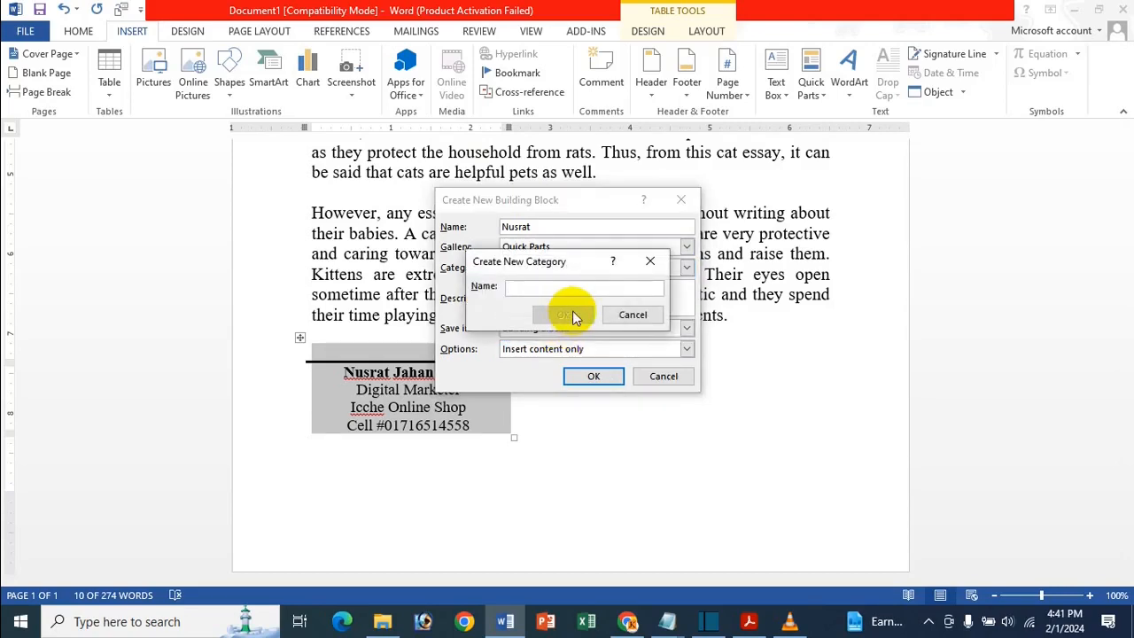
pyautogui.write('Icche All Singa')
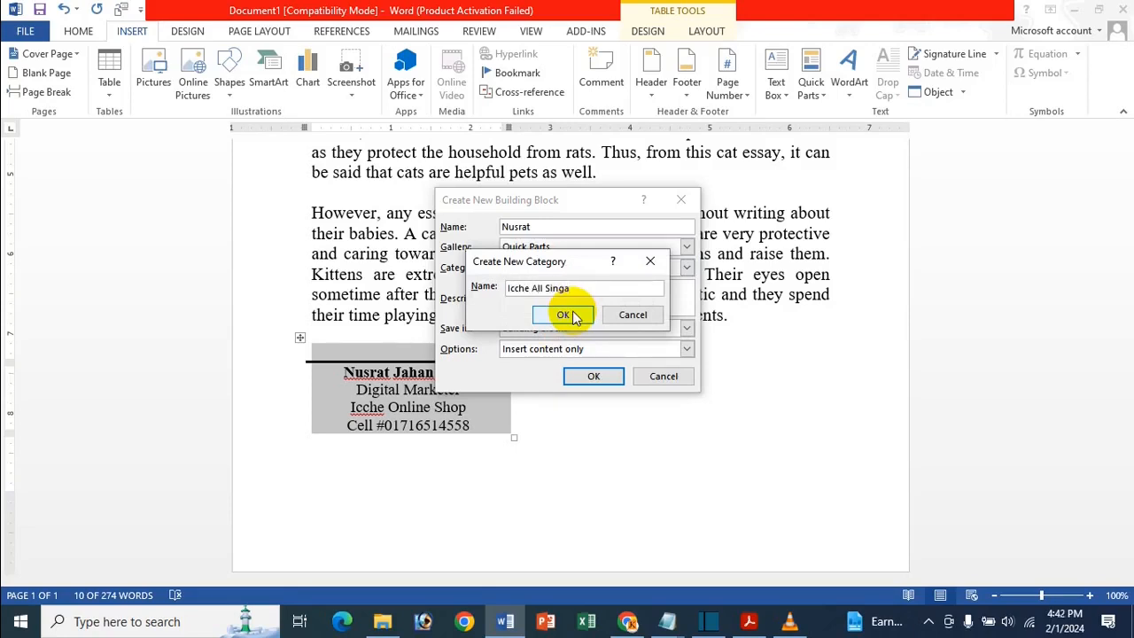
pyautogui.write('gnature')
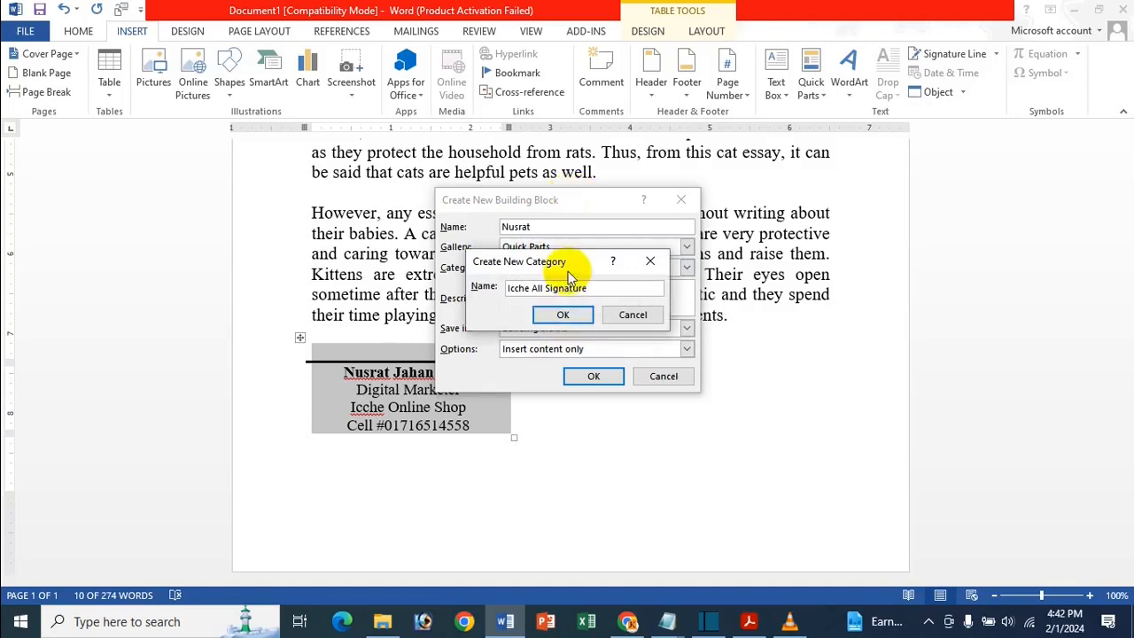
pyautogui.click(567, 317)
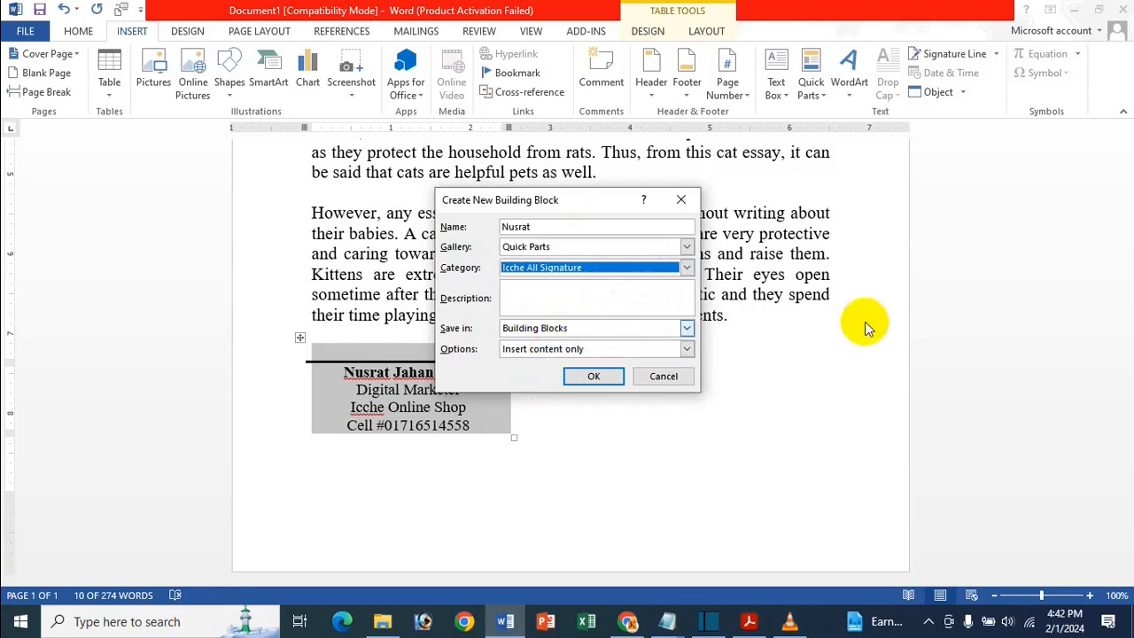
pyautogui.click(593, 379)
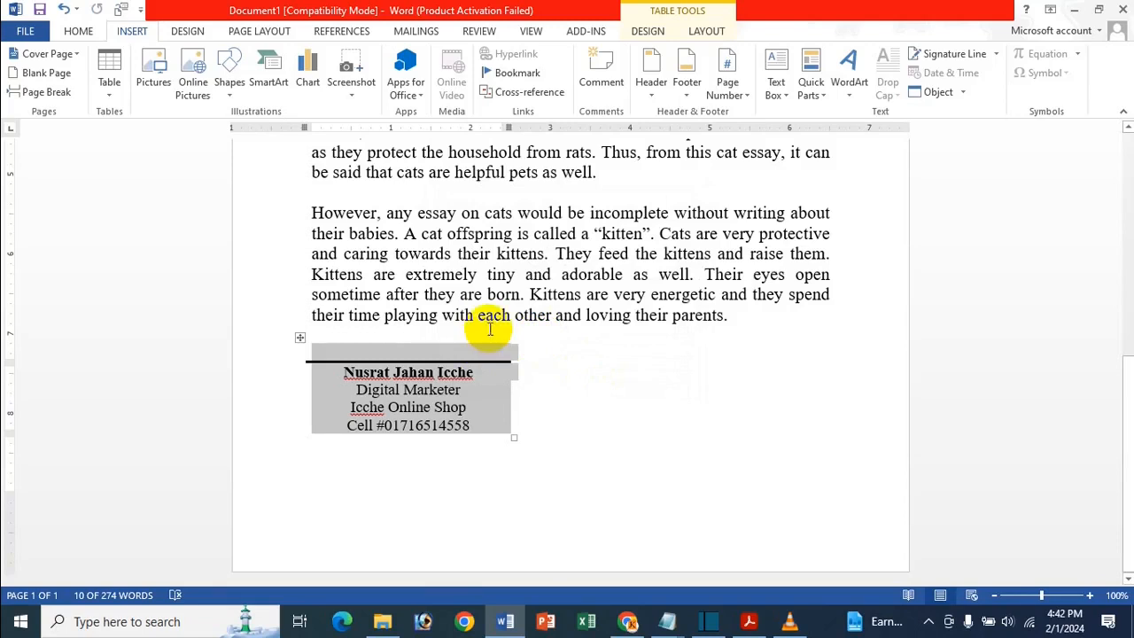
# - Scroll the Quick Parts gallery down to the saved signature under Icche All Signature
pyautogui.click(472, 379)
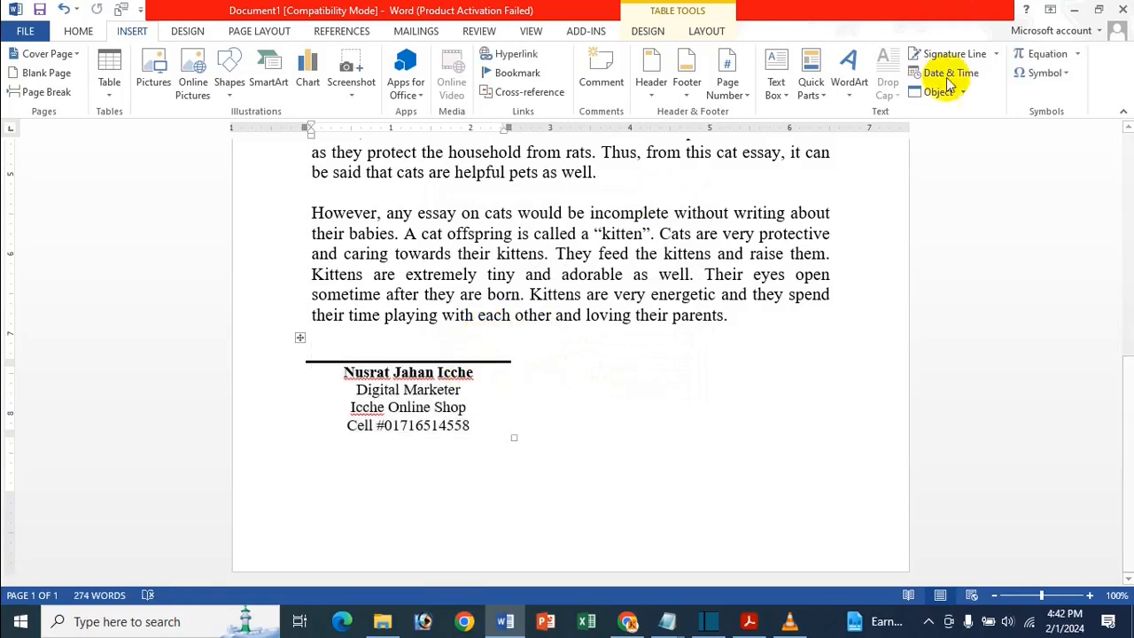
pyautogui.click(815, 91)
pyautogui.scroll(-5, 1124, 228)
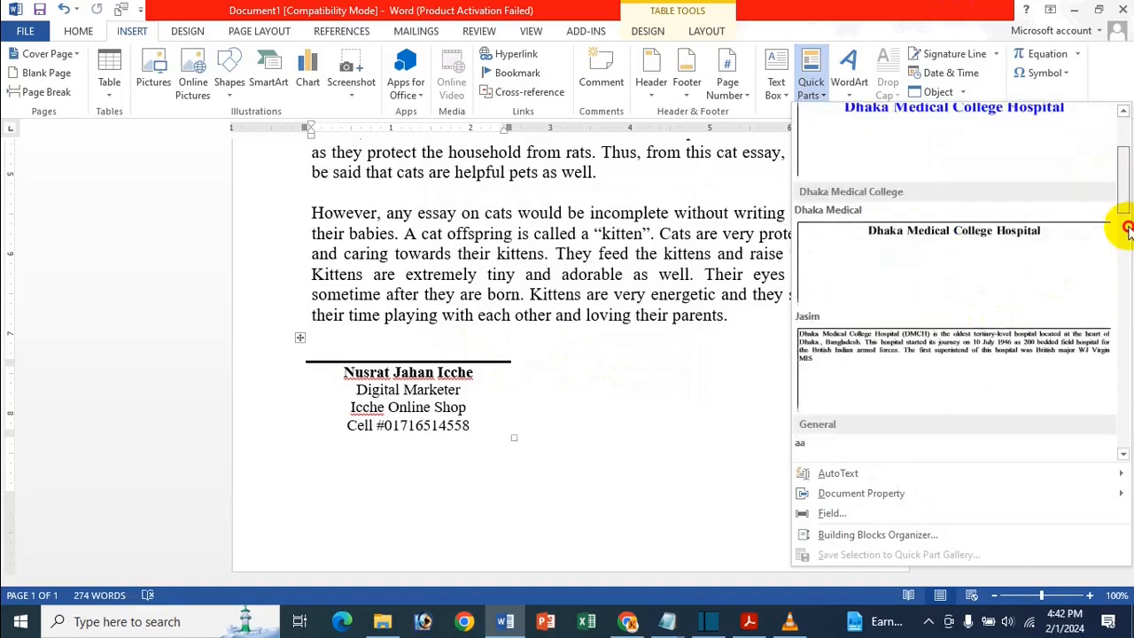
pyautogui.moveTo(1123, 232); pyautogui.dragTo(1123, 296)
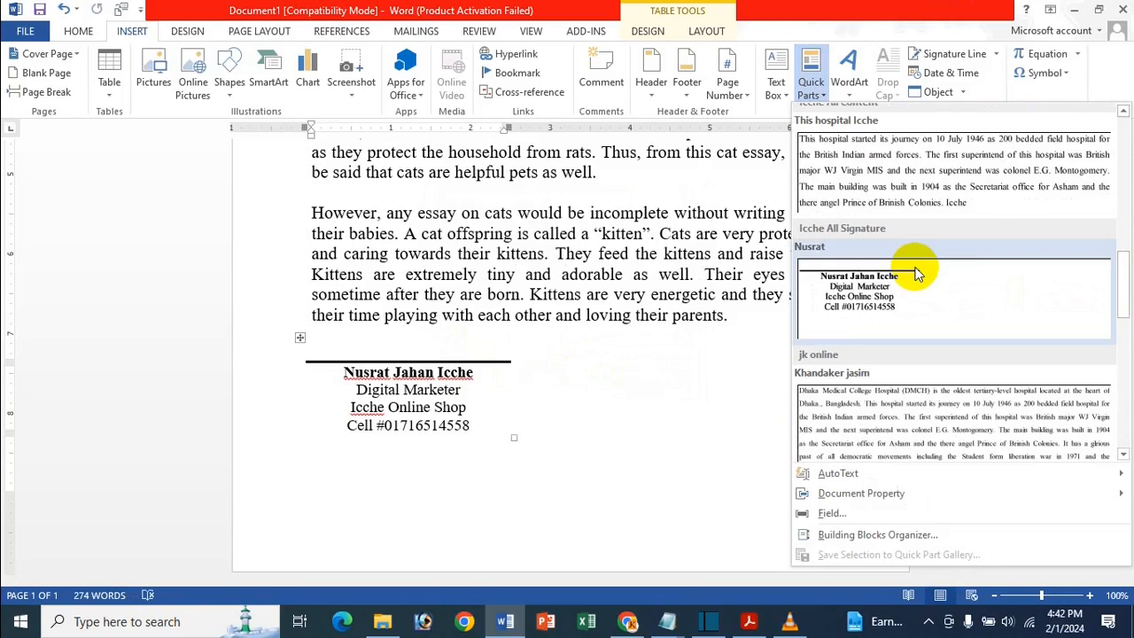
# - Replace the signer's name with a different person's name, capitalizing the surname
pyautogui.click(602, 319)
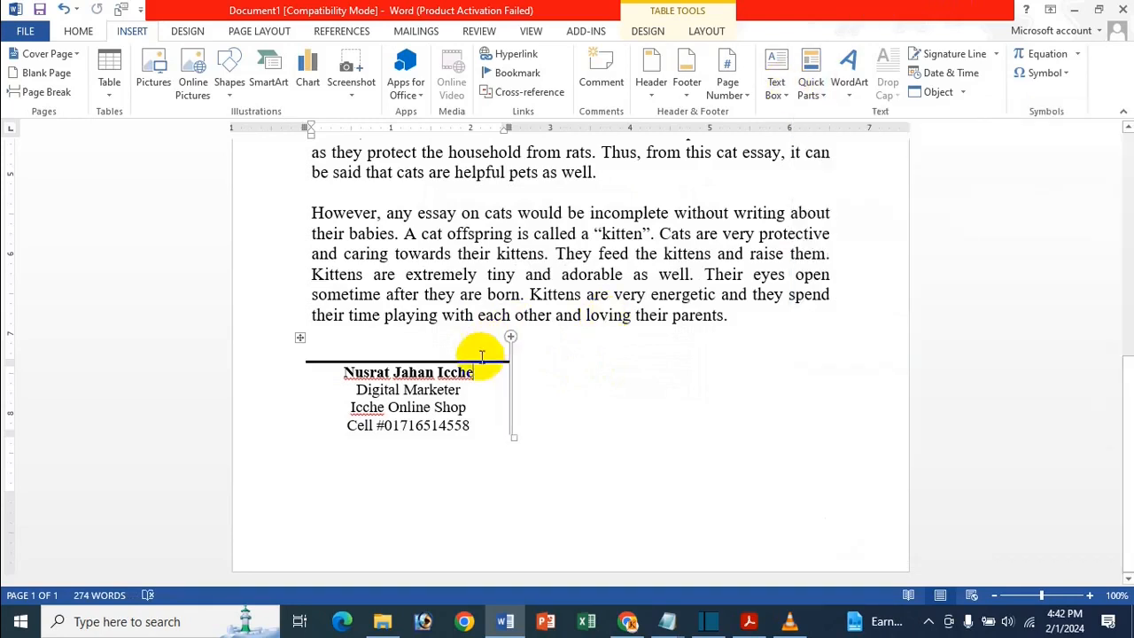
pyautogui.press('BackSpace')
pyautogui.press('BackSpace')
pyautogui.press('BackSpace')
pyautogui.press('BackSpace')
pyautogui.press('BackSpace')
pyautogui.press('BackSpace')
pyautogui.press('BackSpace')
pyautogui.press('BackSpace')
pyautogui.press('BackSpace')
pyautogui.press('BackSpace')
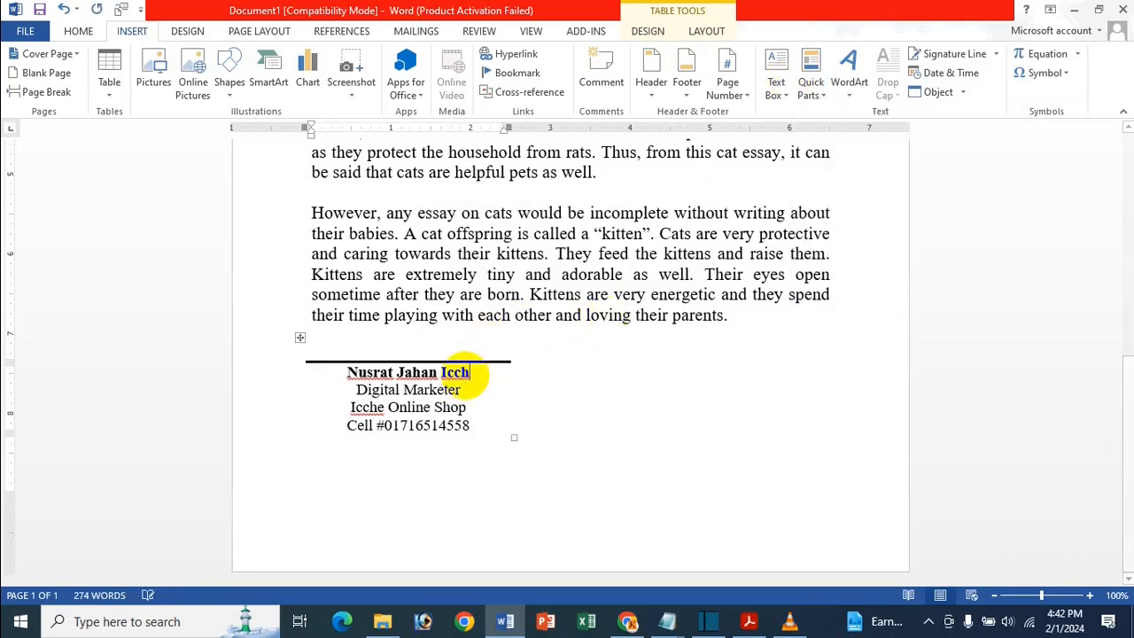
pyautogui.press('BackSpace')
pyautogui.press('BackSpace')
pyautogui.press('BackSpace')
pyautogui.press('BackSpace')
pyautogui.press('BackSpace')
pyautogui.press('BackSpace')
pyautogui.press('BackSpace')
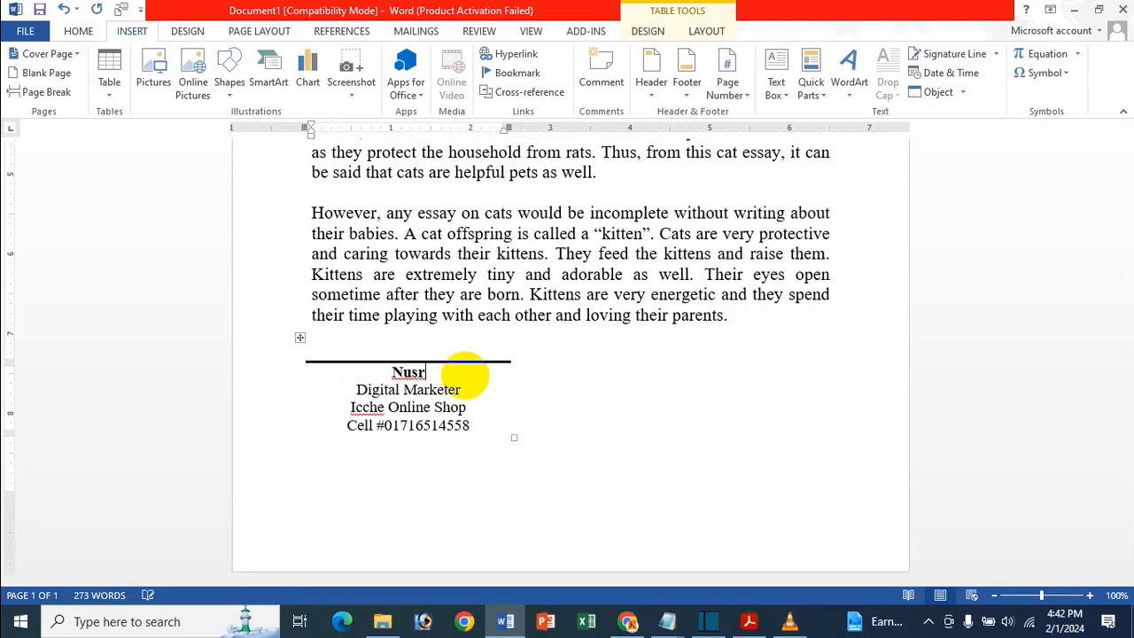
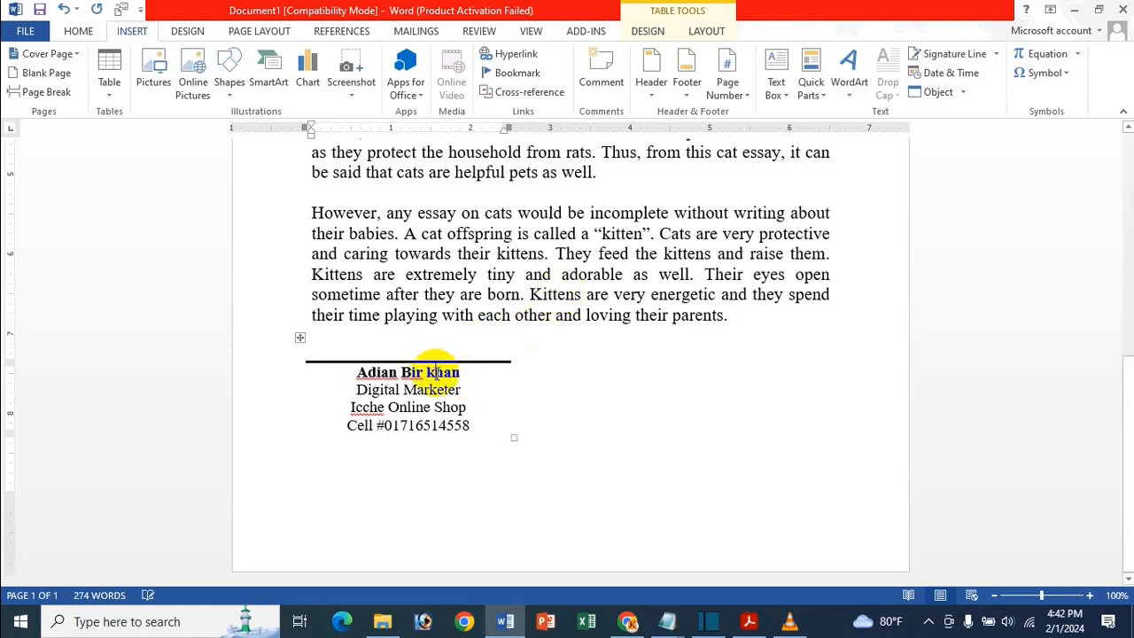
pyautogui.click(434, 372)
pyautogui.press('BackSpace')
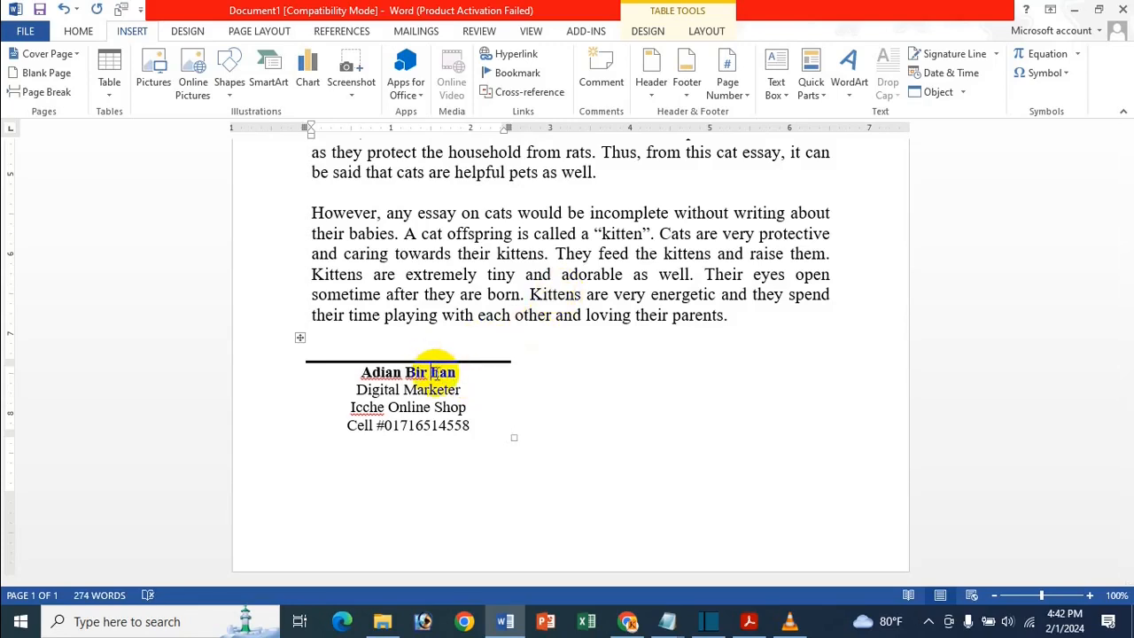
pyautogui.write('Kh')
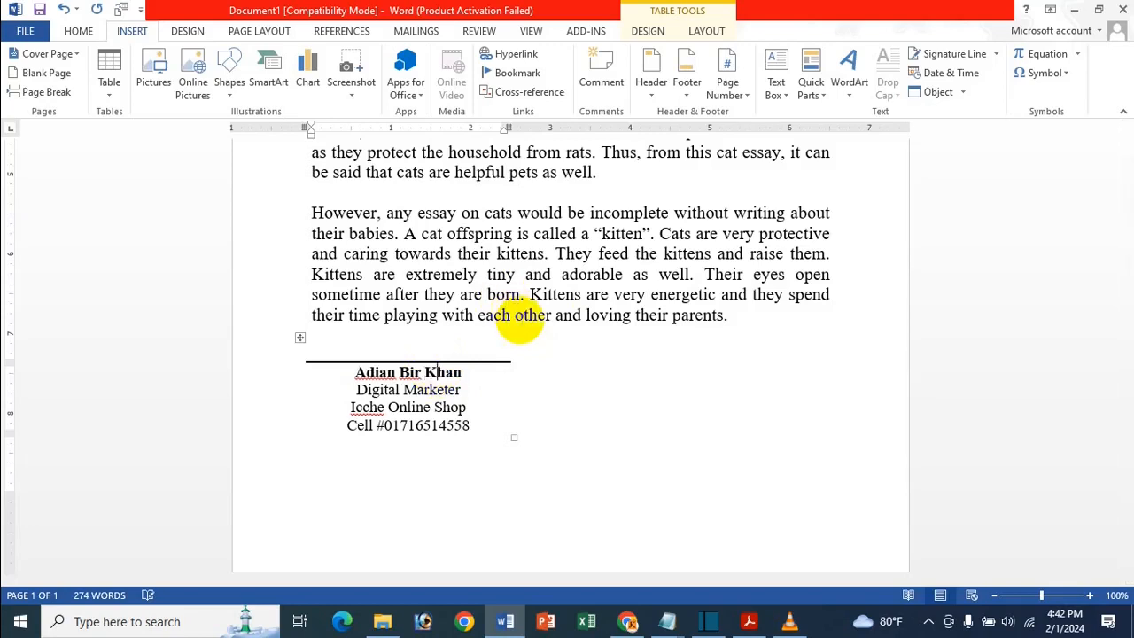
# - Change the title to Marketing Manager and update the cell number's last digits
pyautogui.click(466, 390)
pyautogui.press('BackSpace')
pyautogui.press('BackSpace')
pyautogui.press('BackSpace')
pyautogui.press('BackSpace')
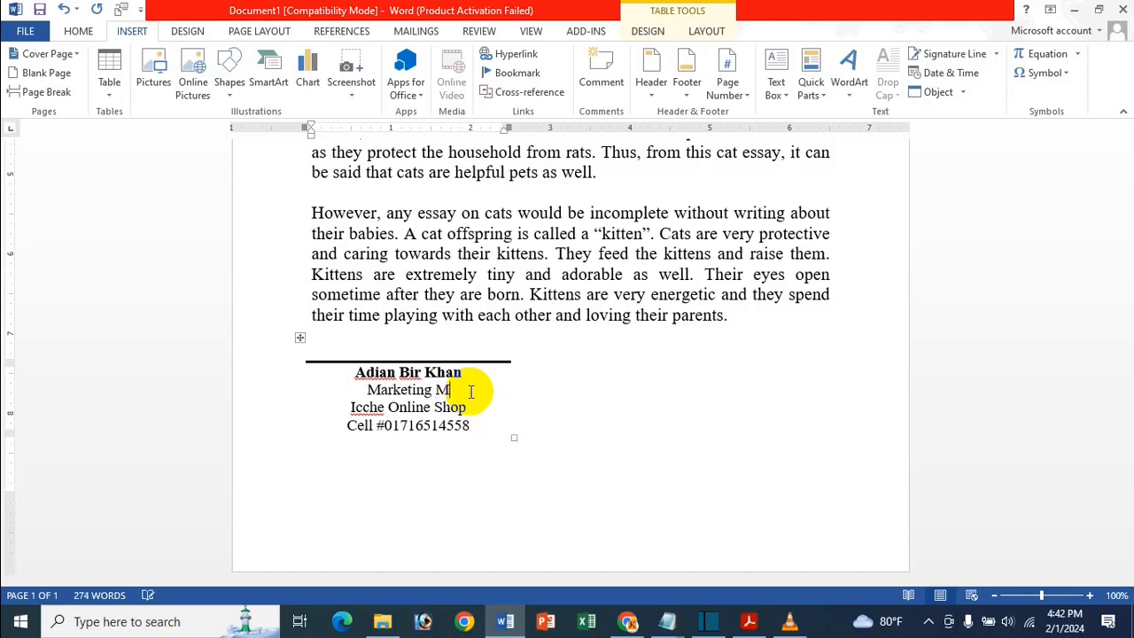
pyautogui.write('anager')
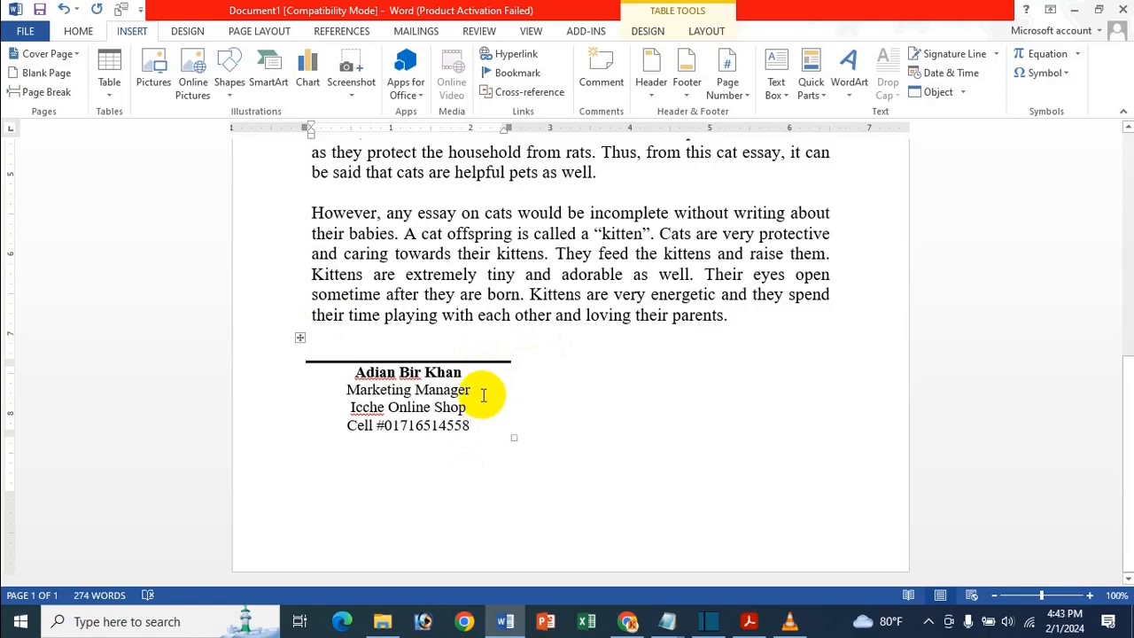
pyautogui.press('BackSpace')
pyautogui.press('BackSpace')
pyautogui.press('BackSpace')
pyautogui.press('BackSpace')
pyautogui.press('BackSpace')
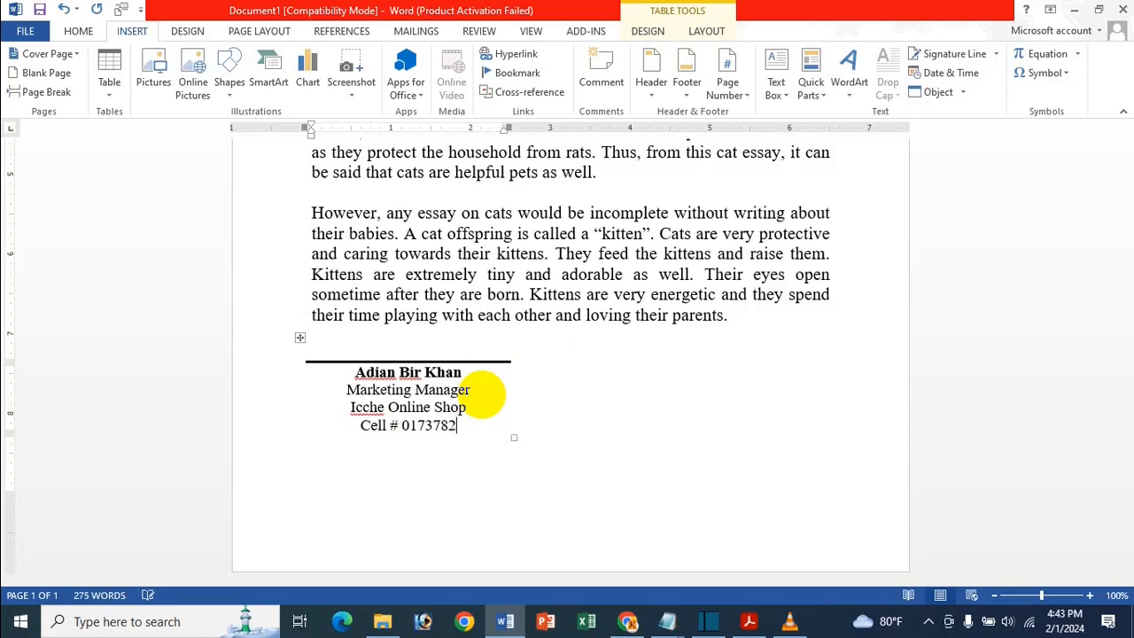
pyautogui.write('4520')
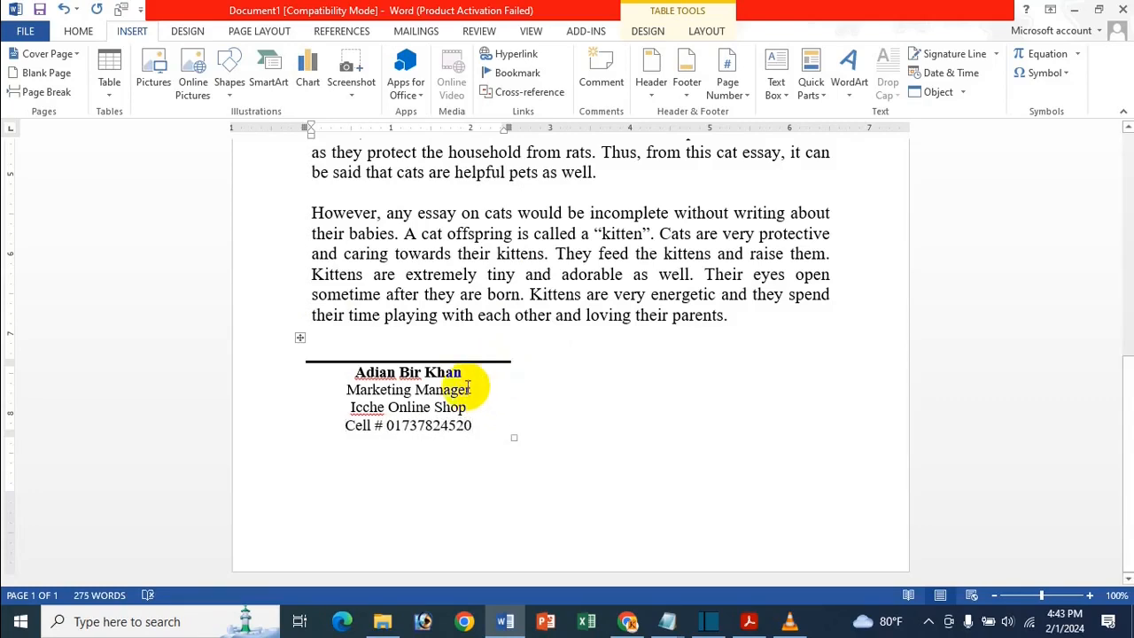
# - Save the Marketing Manager signature as a Quick Part named for its signer under Icche All Signature
pyautogui.click(299, 337)
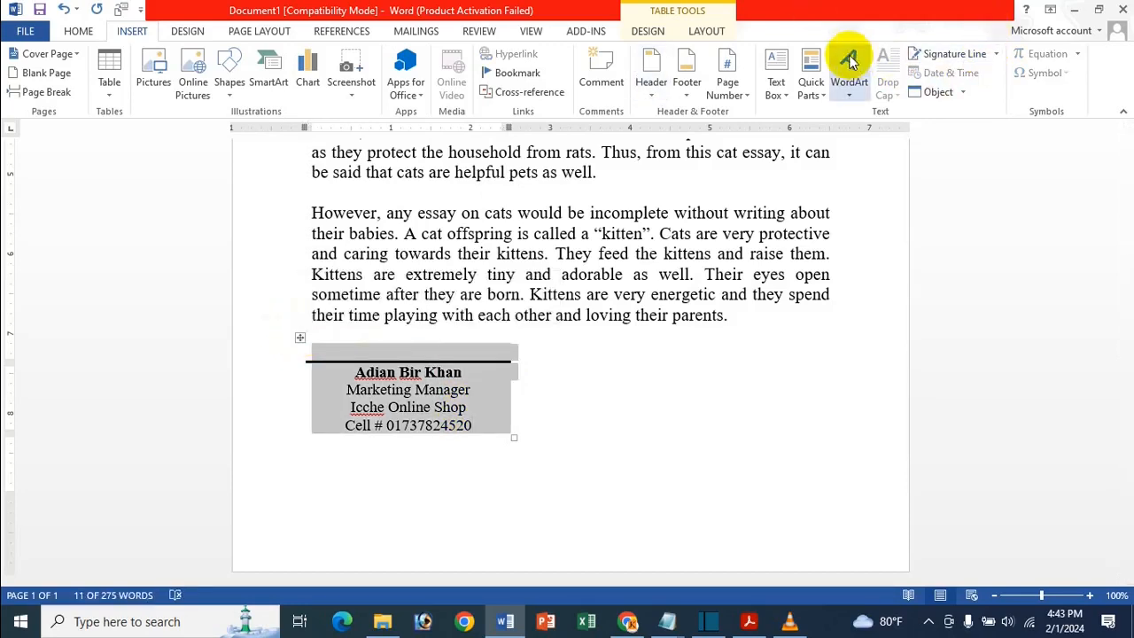
pyautogui.click(809, 86)
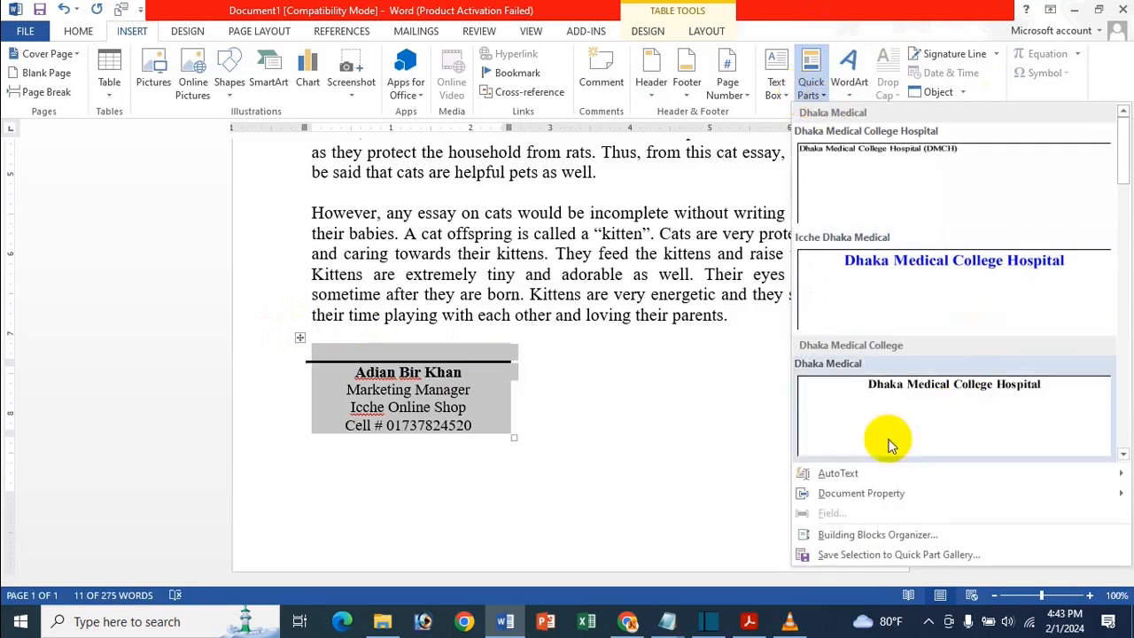
pyautogui.click(856, 564)
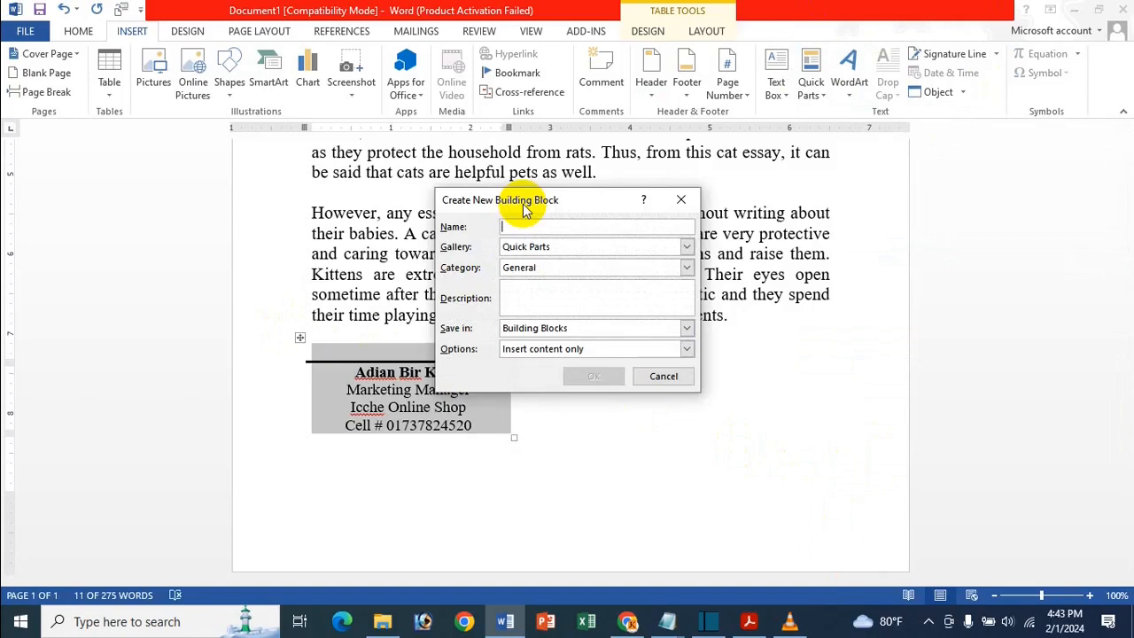
pyautogui.write('Bir')
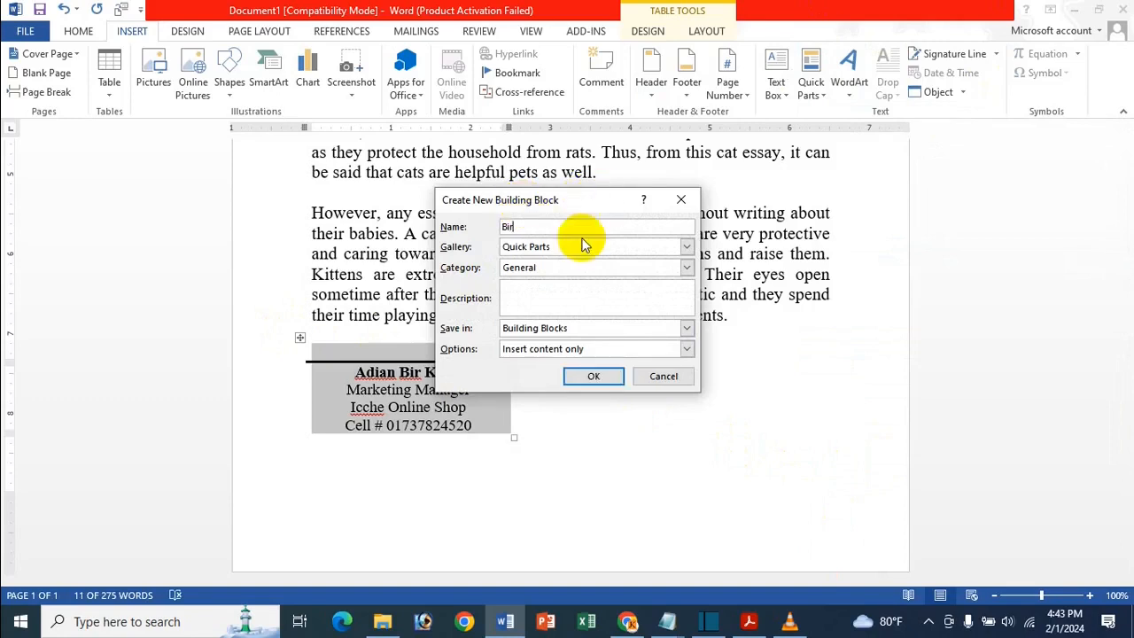
pyautogui.click(564, 268)
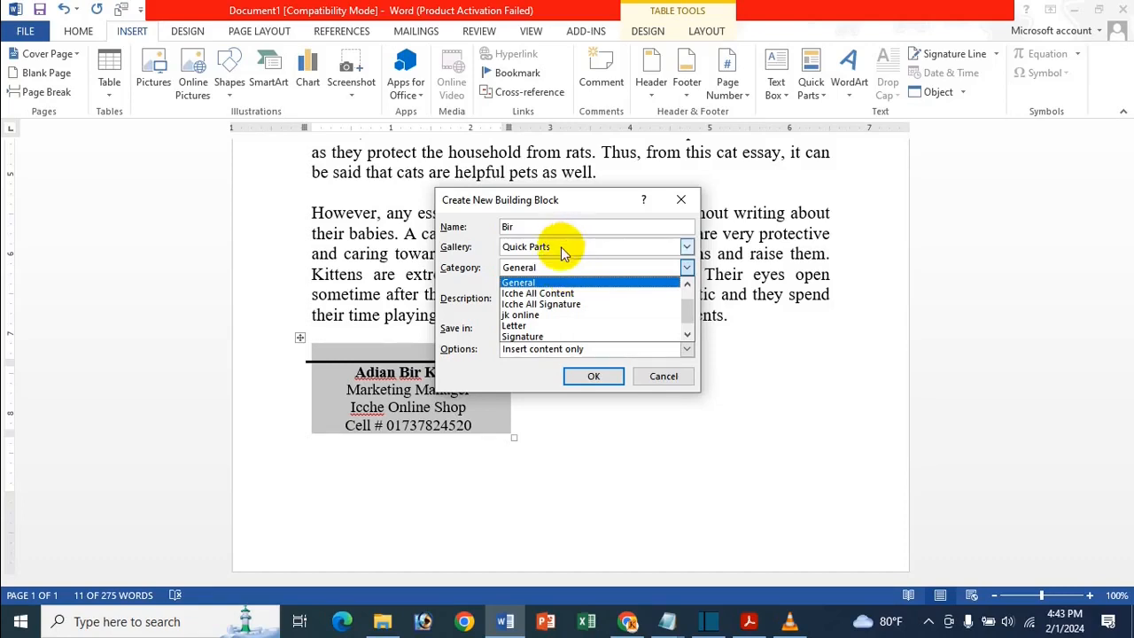
pyautogui.click(576, 304)
pyautogui.click(590, 377)
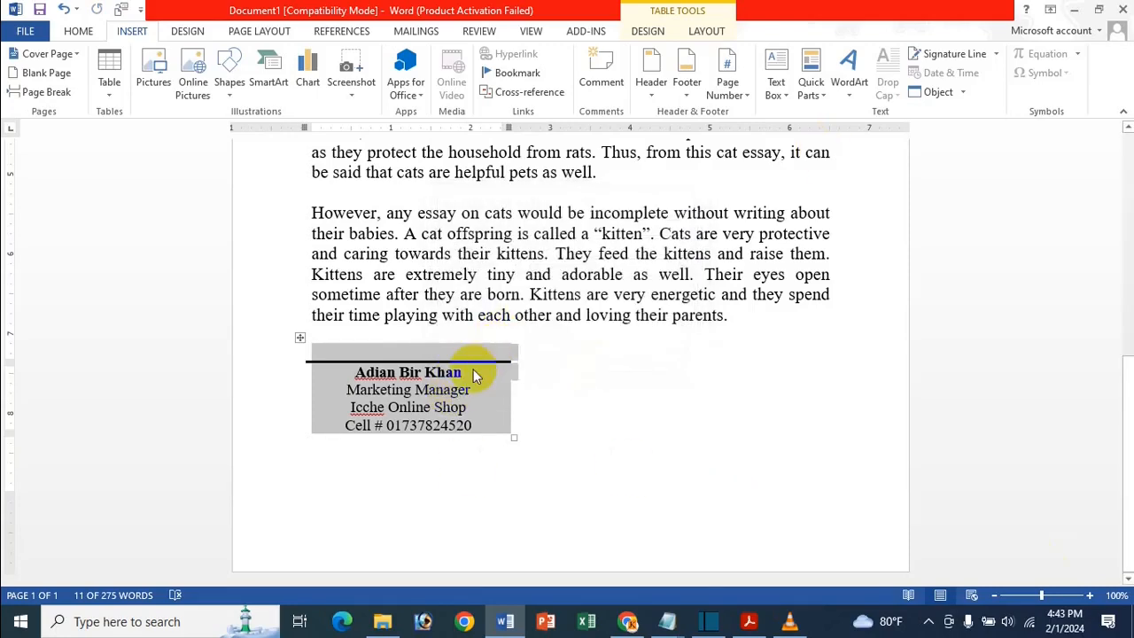
# - Check that the new block appears in the Quick Parts gallery, then close the gallery
pyautogui.click(822, 82)
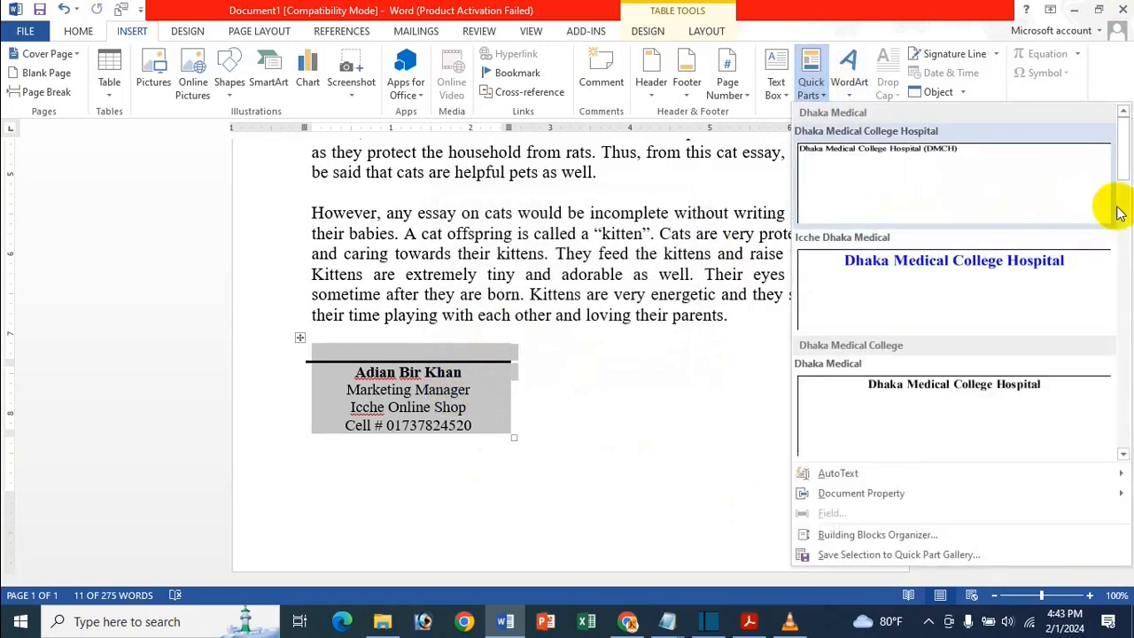
pyautogui.moveTo(1122, 165); pyautogui.dragTo(1122, 286)
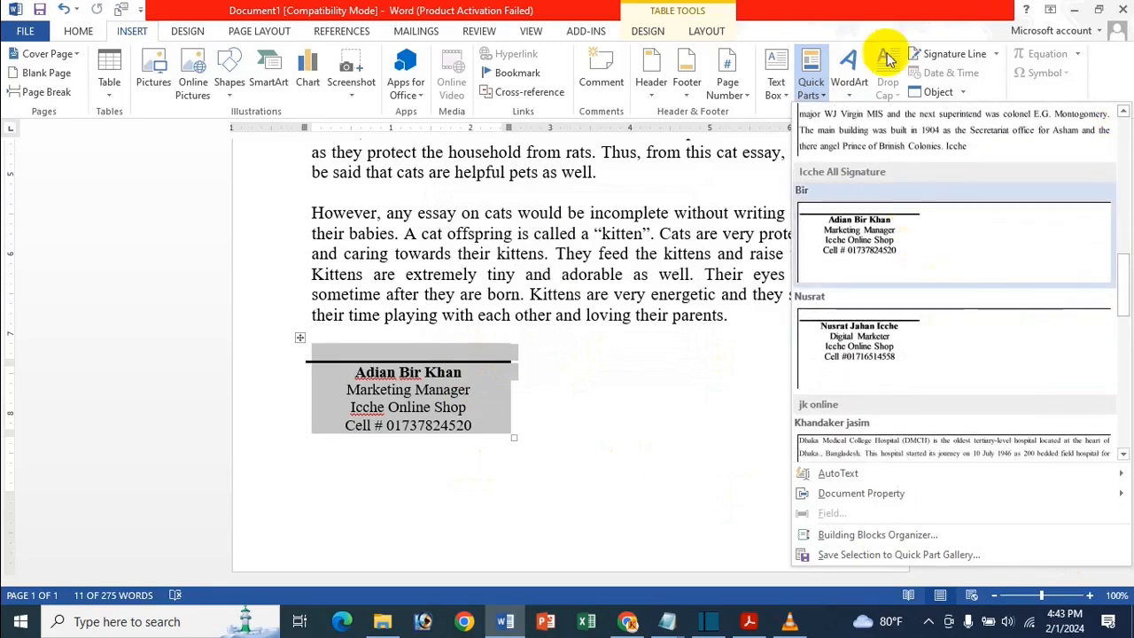
pyautogui.click(856, 8)
pyautogui.click(445, 408)
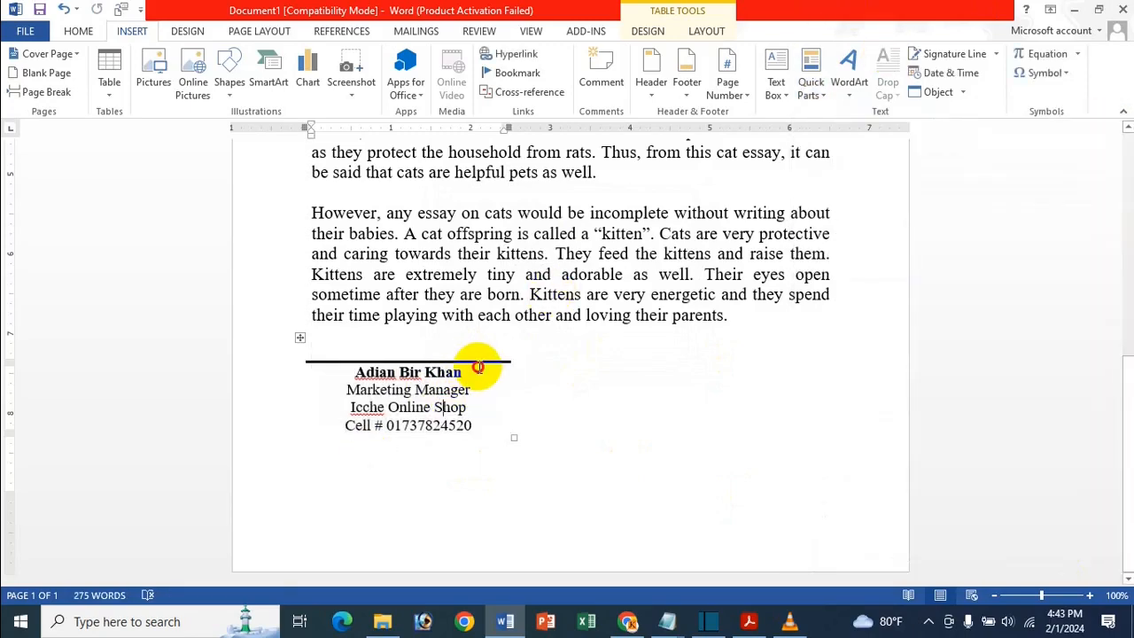
# - Rewrite the block with another signer's name, the title Production Manager, and a new cell number
pyautogui.press('BackSpace')
pyautogui.press('BackSpace')
pyautogui.press('BackSpace')
pyautogui.press('BackSpace')
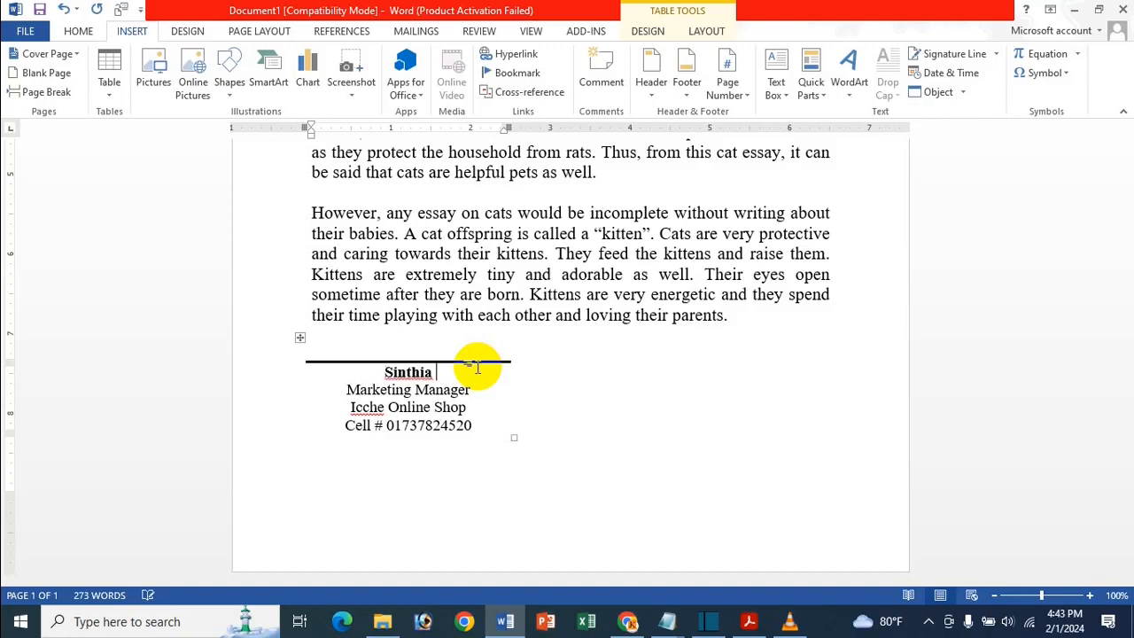
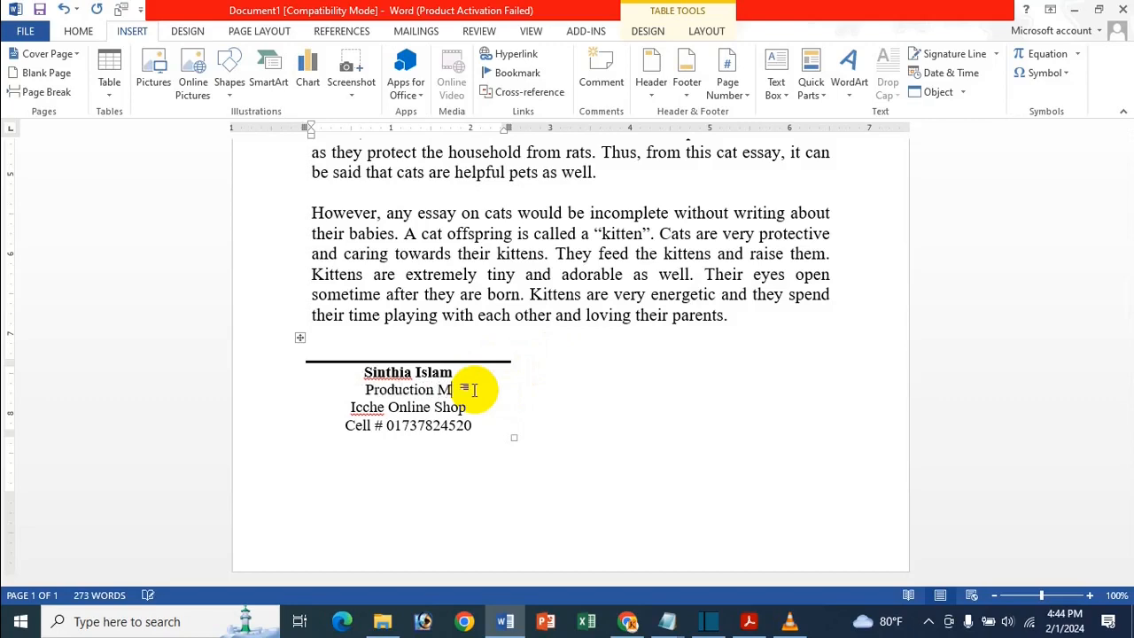
pyautogui.write('anager')
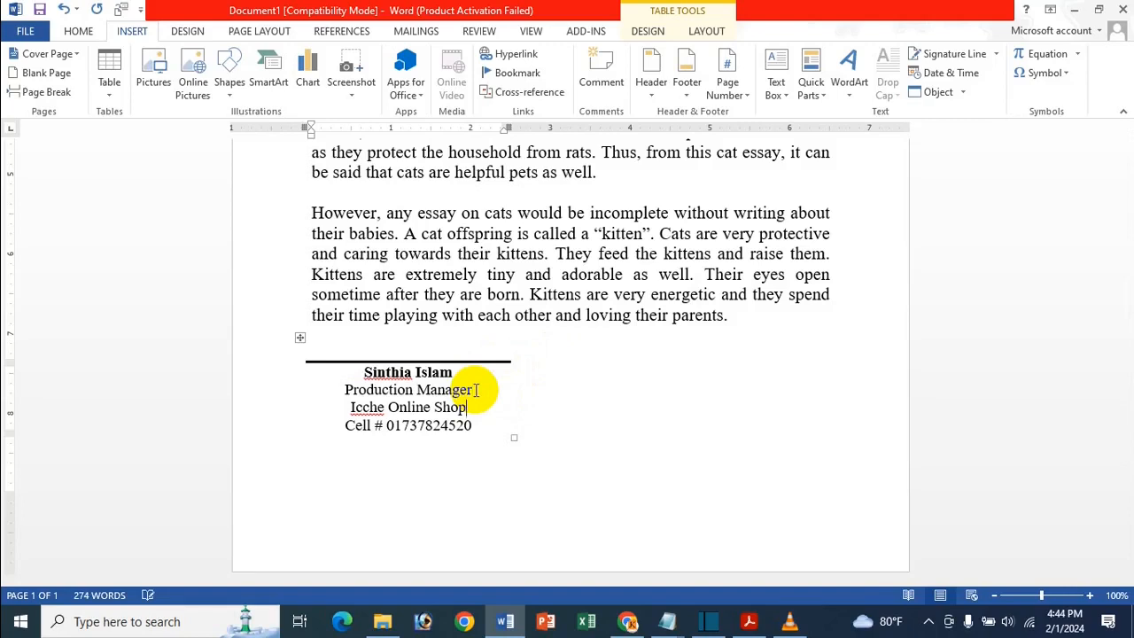
pyautogui.press('BackSpace')
pyautogui.press('BackSpace')
pyautogui.press('BackSpace')
pyautogui.press('BackSpace')
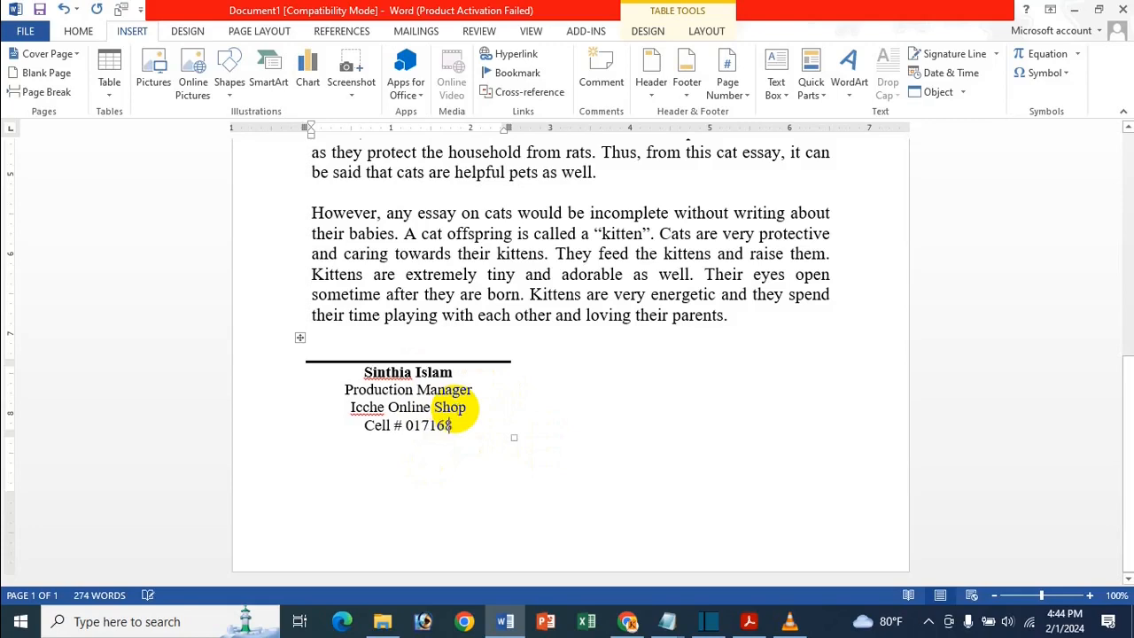
pyautogui.write('824520')
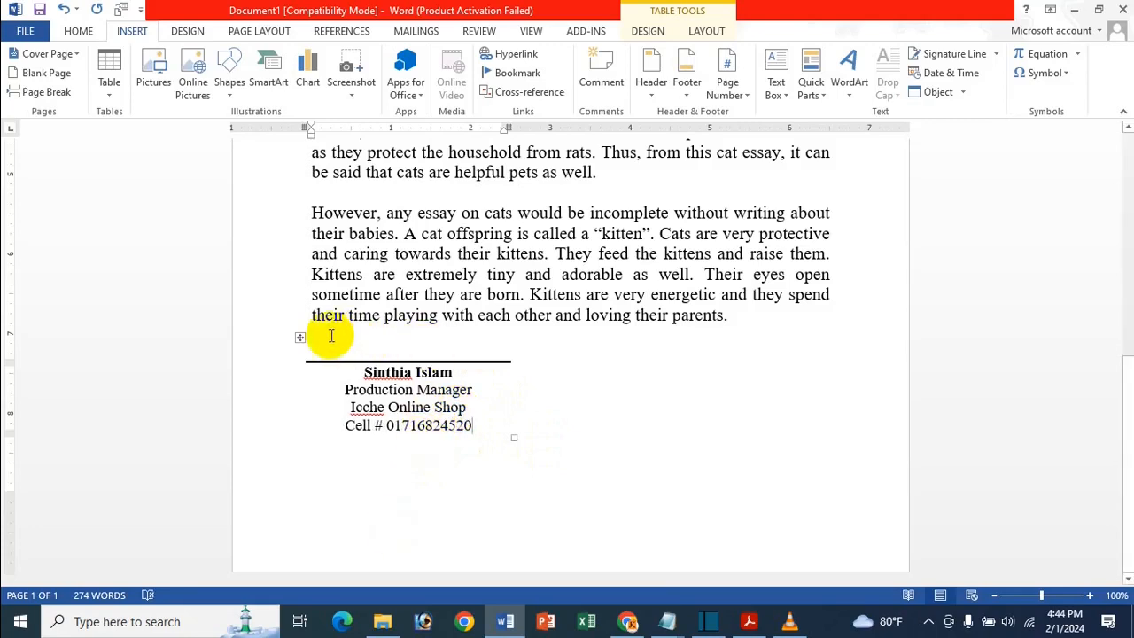
pyautogui.click(299, 337)
# - Save the Production Manager block as a Quick Part under Icche All Signature, then start a new document
pyautogui.click(811, 70)
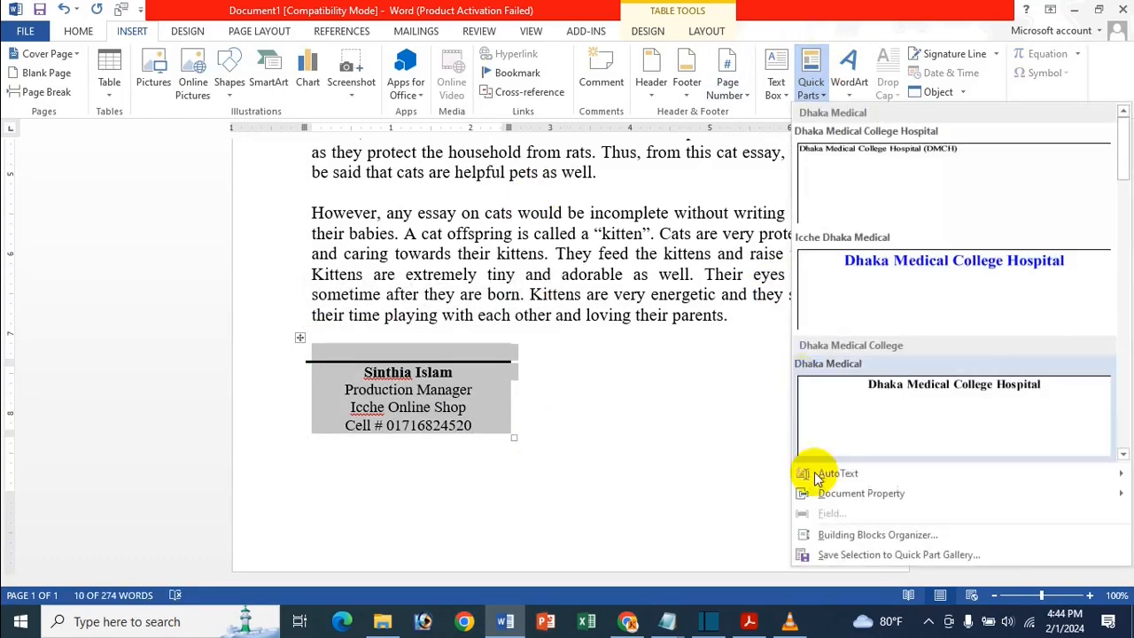
pyautogui.click(832, 552)
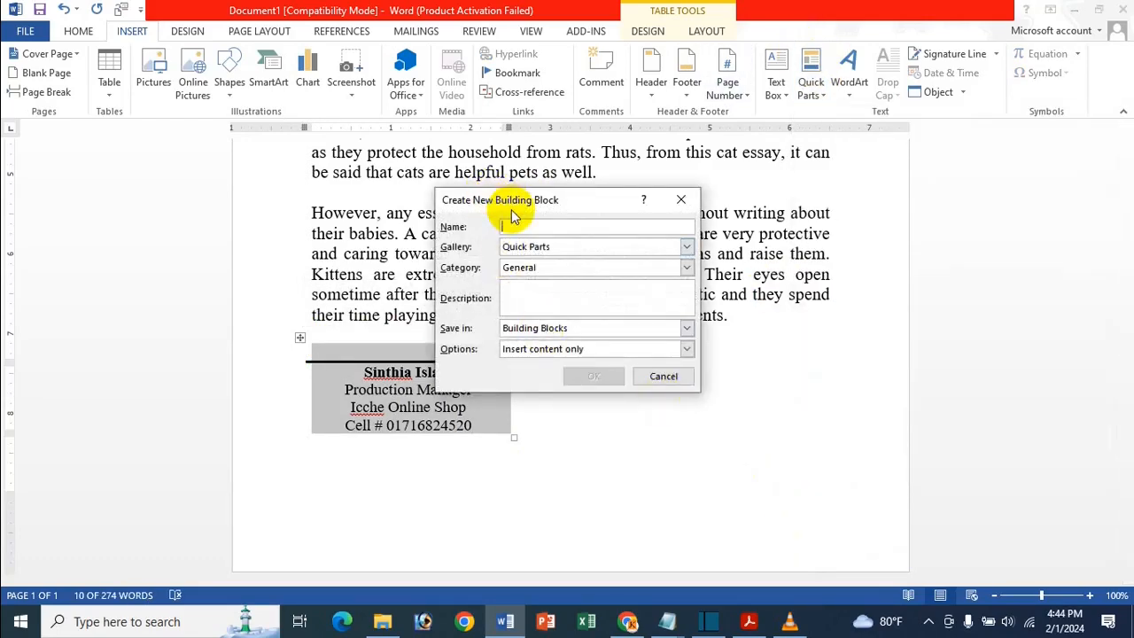
pyautogui.write('Sinthi')
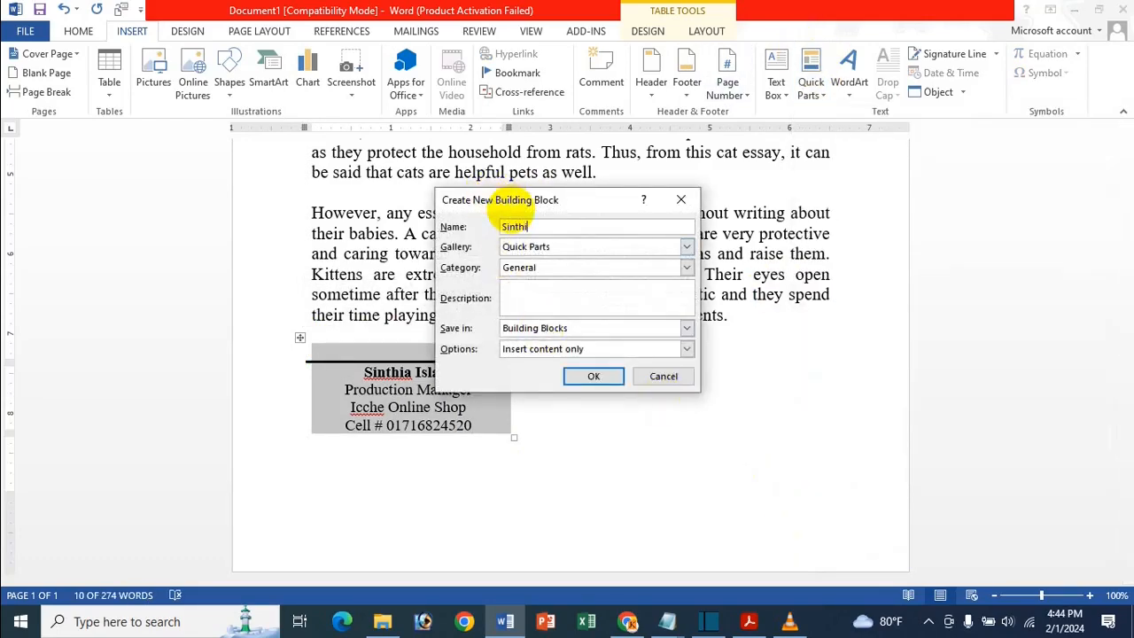
pyautogui.write('a')
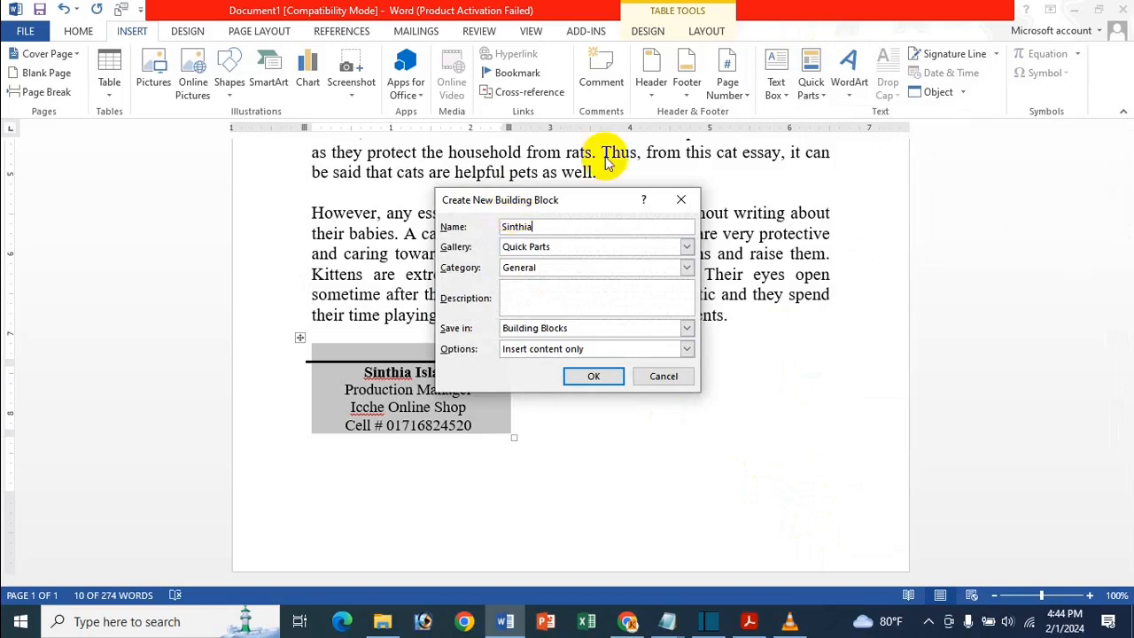
pyautogui.click(570, 267)
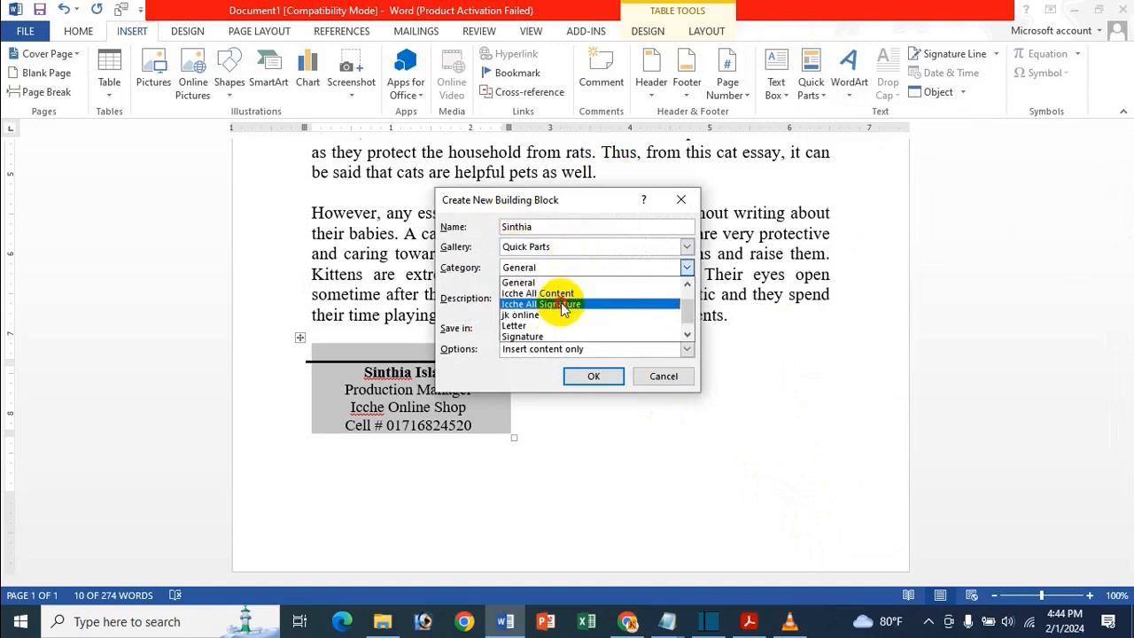
pyautogui.click(567, 304)
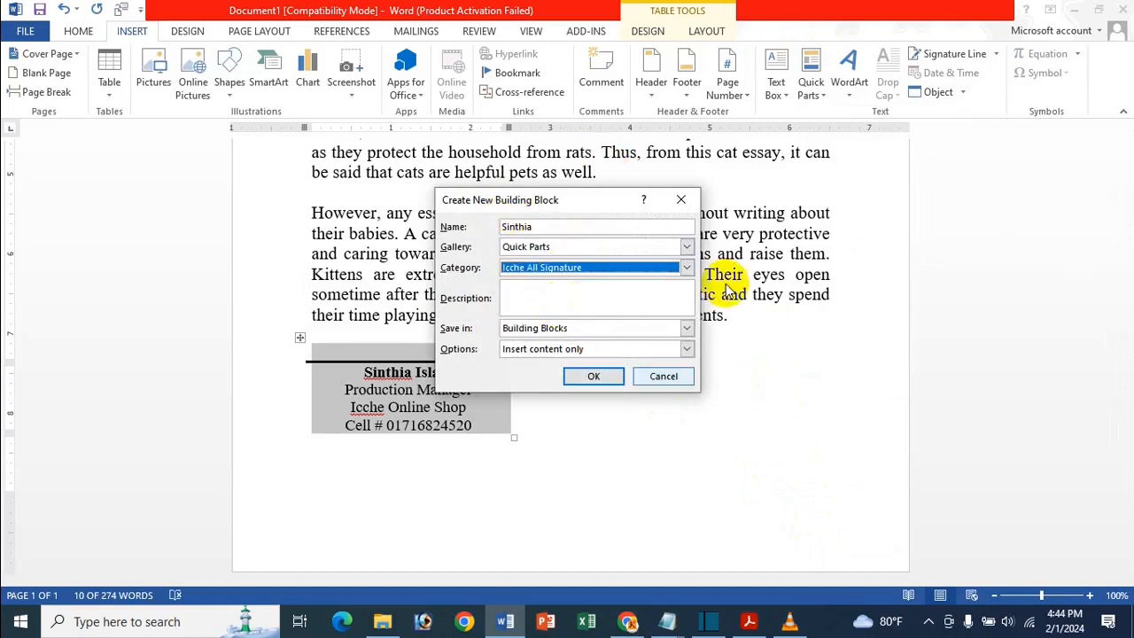
pyautogui.click(593, 376)
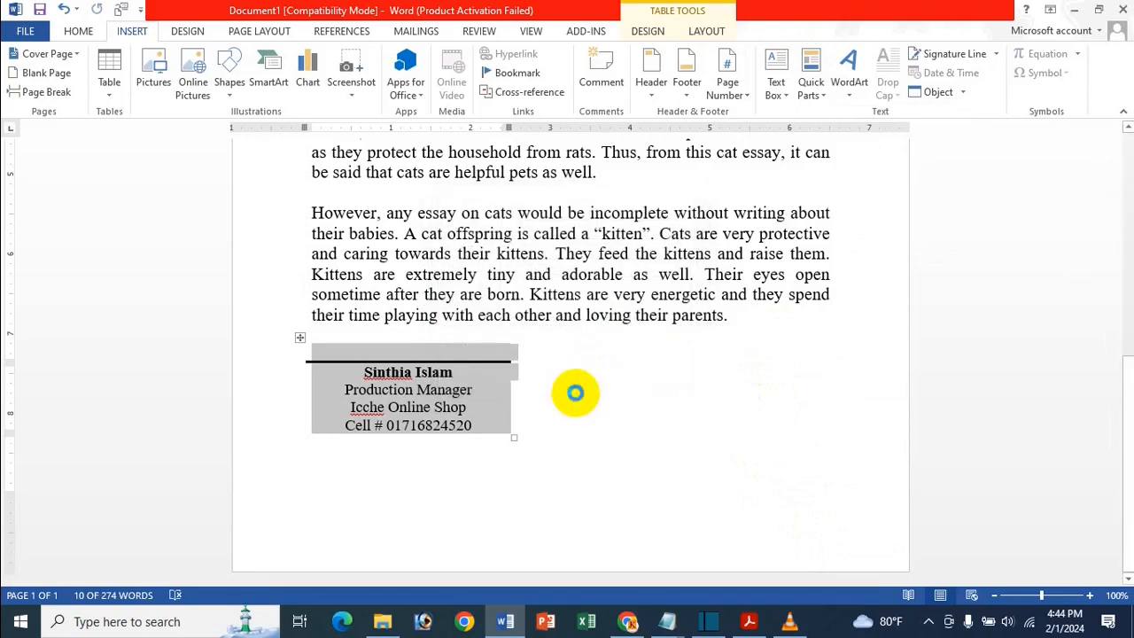
pyautogui.click(575, 392)
pyautogui.hotkey('ctrl', 'n')
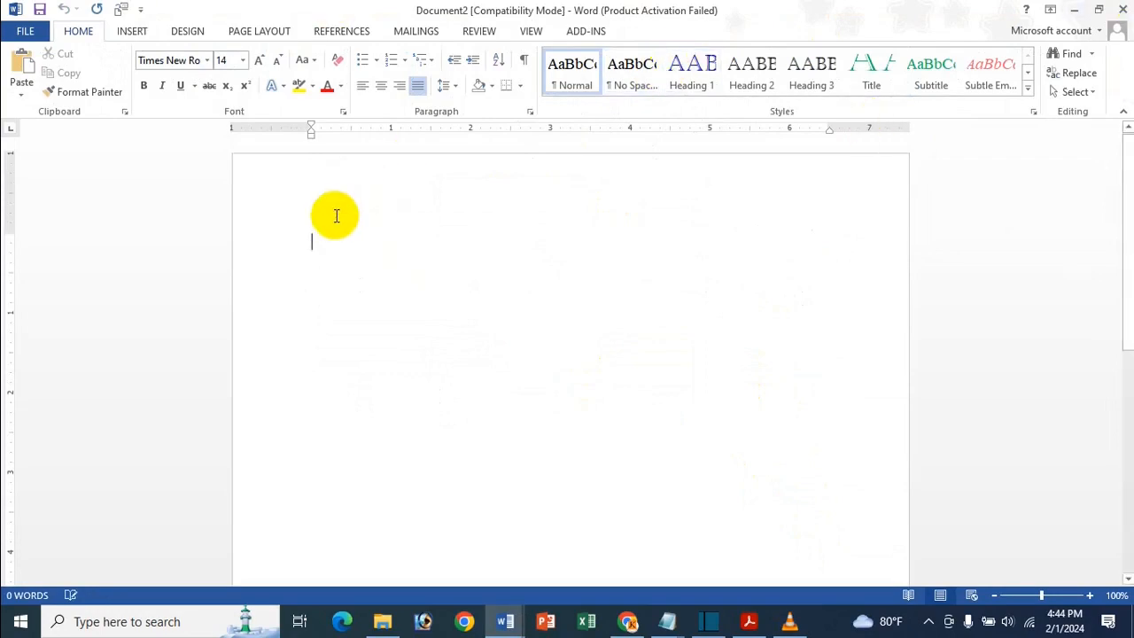
# - Insert the saved Digital Marketer signature block from Quick Parts
pyautogui.click(142, 31)
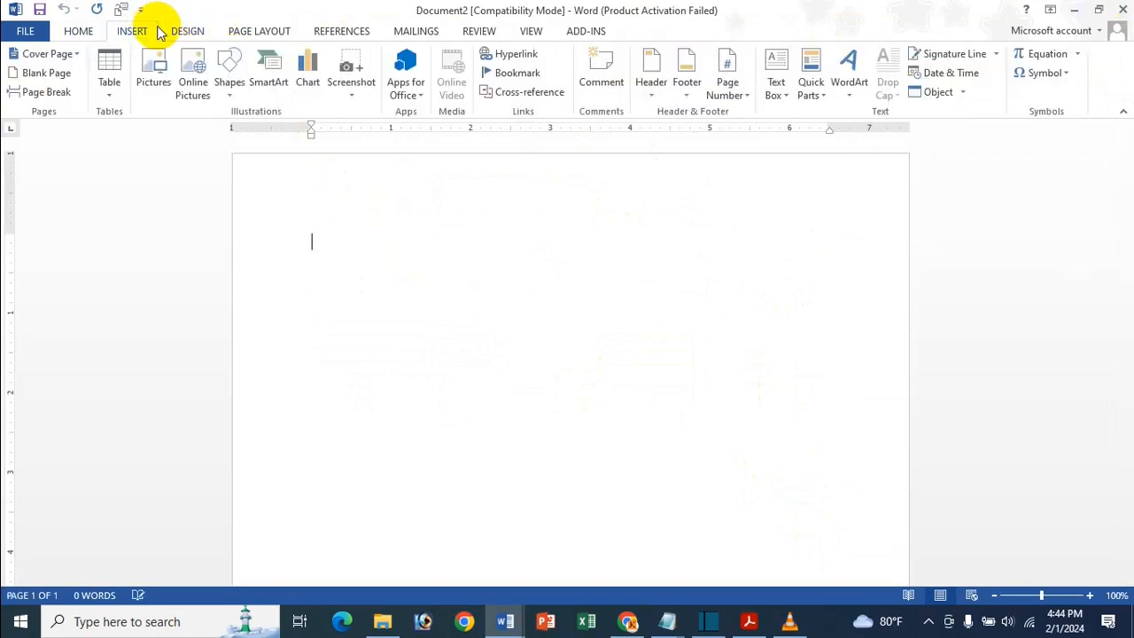
pyautogui.click(811, 80)
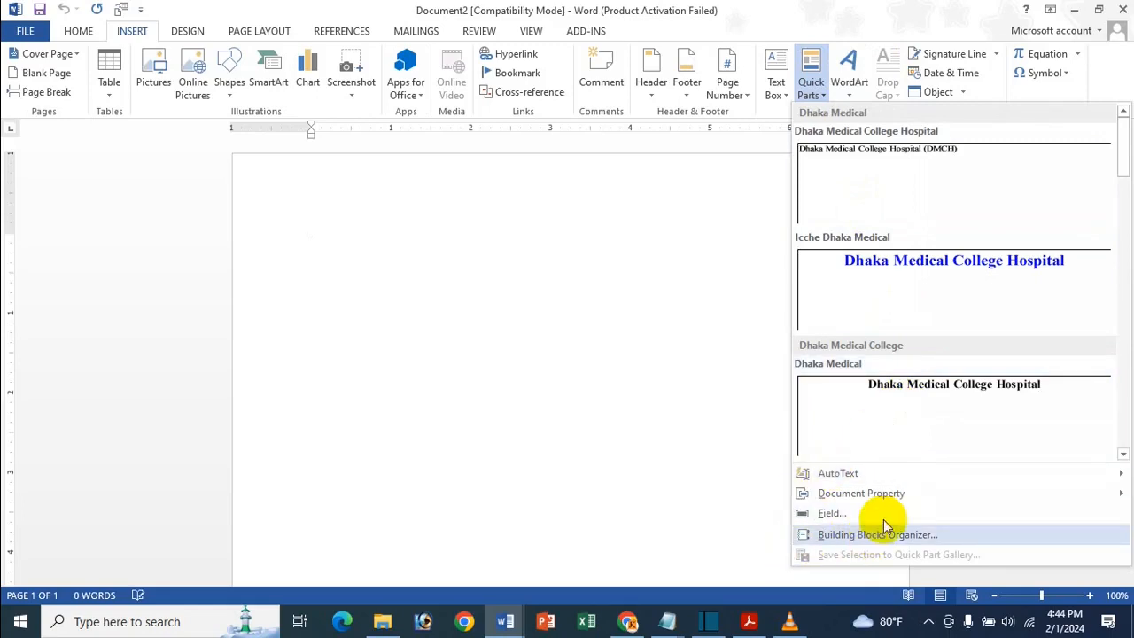
pyautogui.moveTo(1116, 181); pyautogui.dragTo(1125, 280)
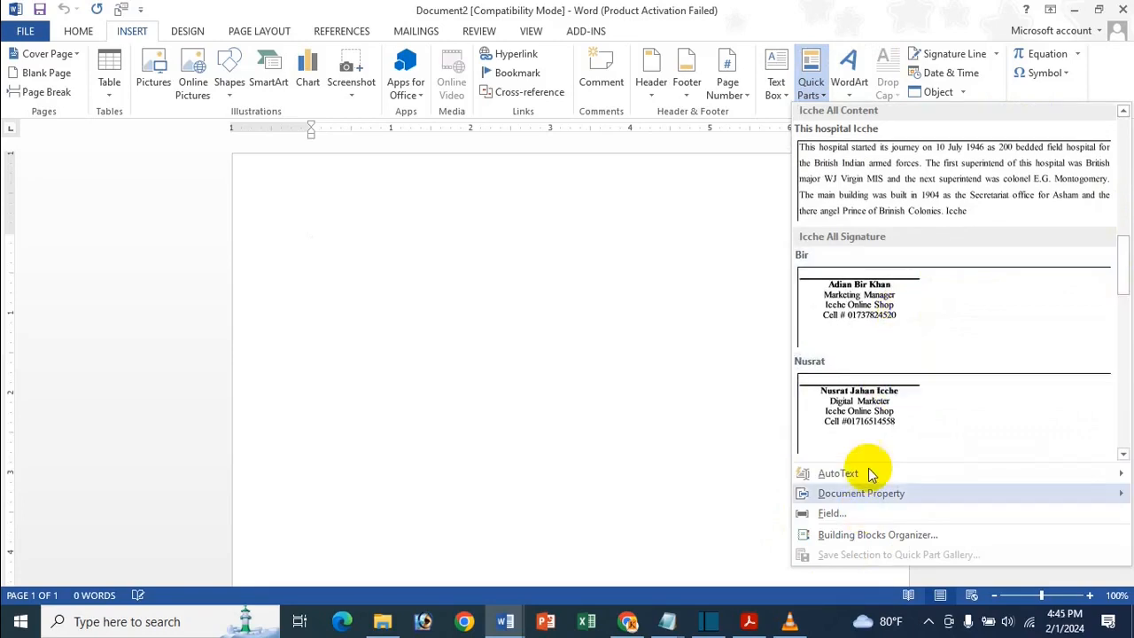
pyautogui.click(895, 410)
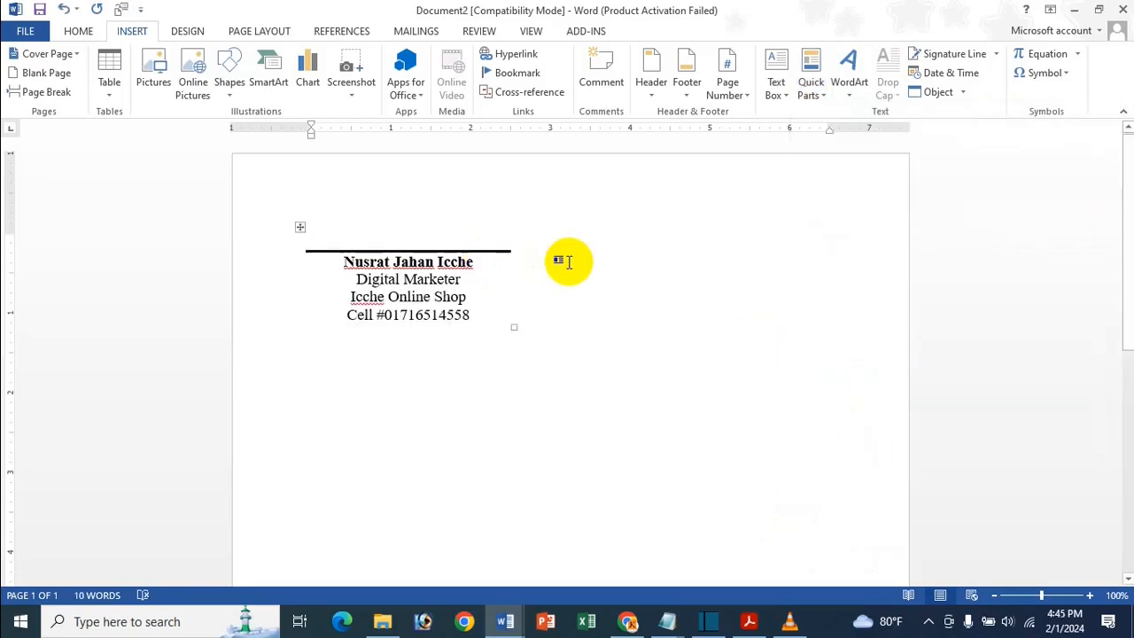
pyautogui.click(555, 256)
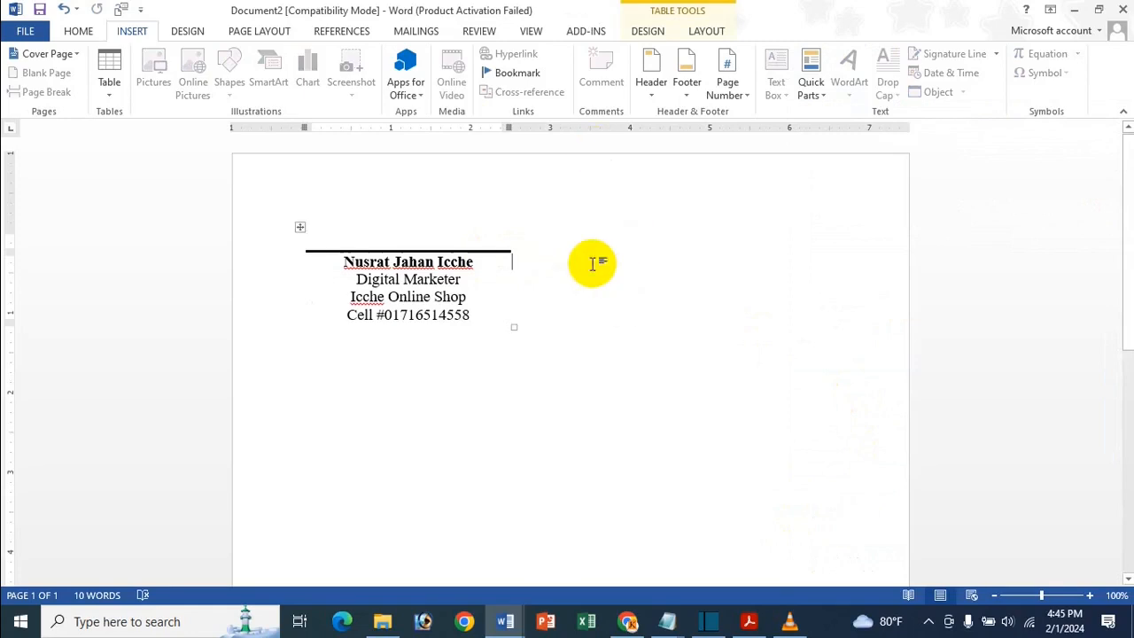
pyautogui.click(588, 262)
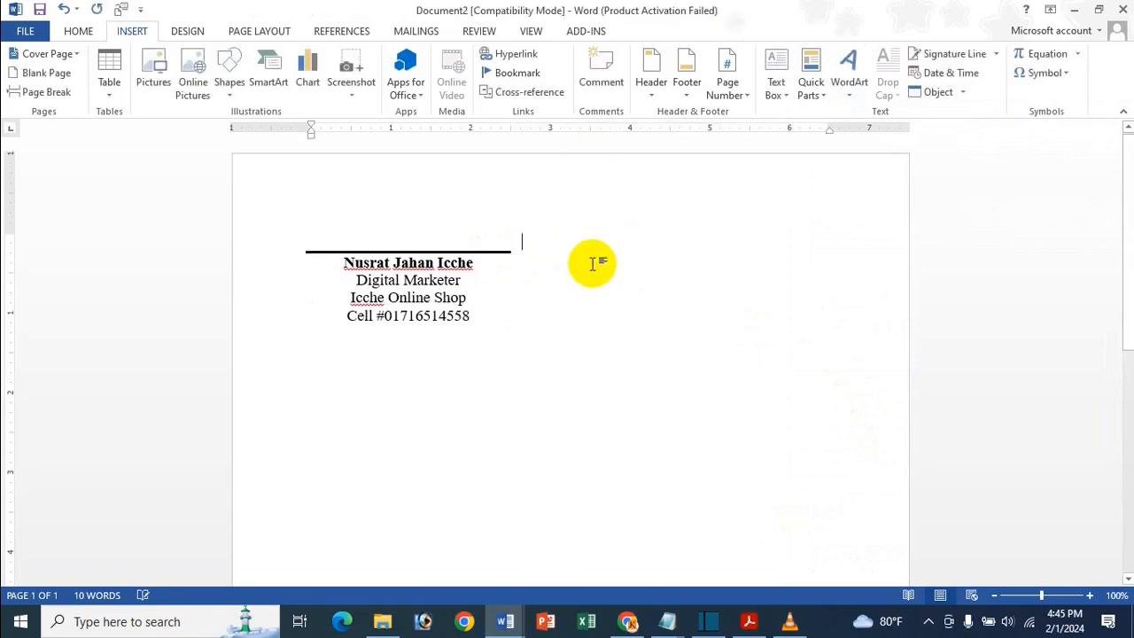
# - Insert the second saved signature block beside the first, undoing the accidental table moves
pyautogui.click(813, 84)
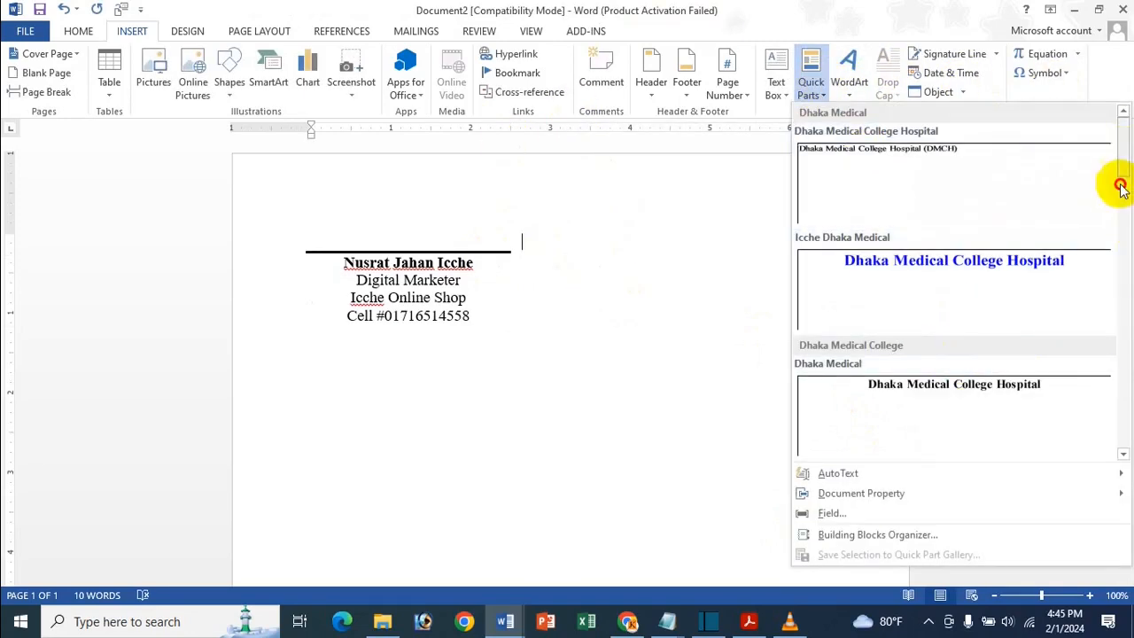
pyautogui.moveTo(1116, 184); pyautogui.dragTo(1117, 286)
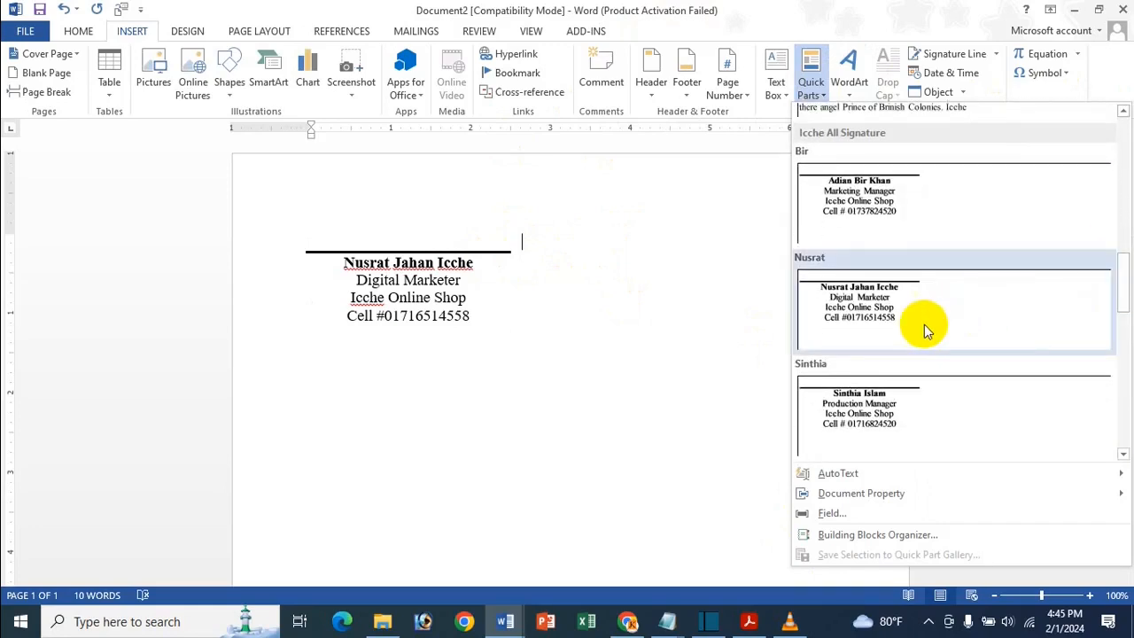
pyautogui.click(901, 199)
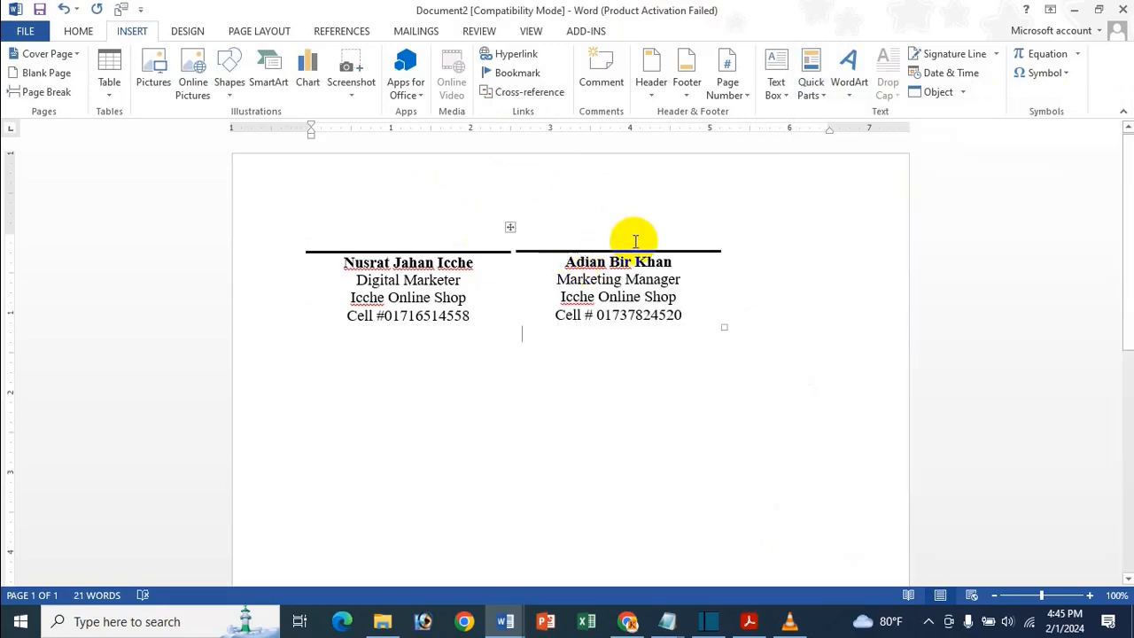
pyautogui.click(772, 238)
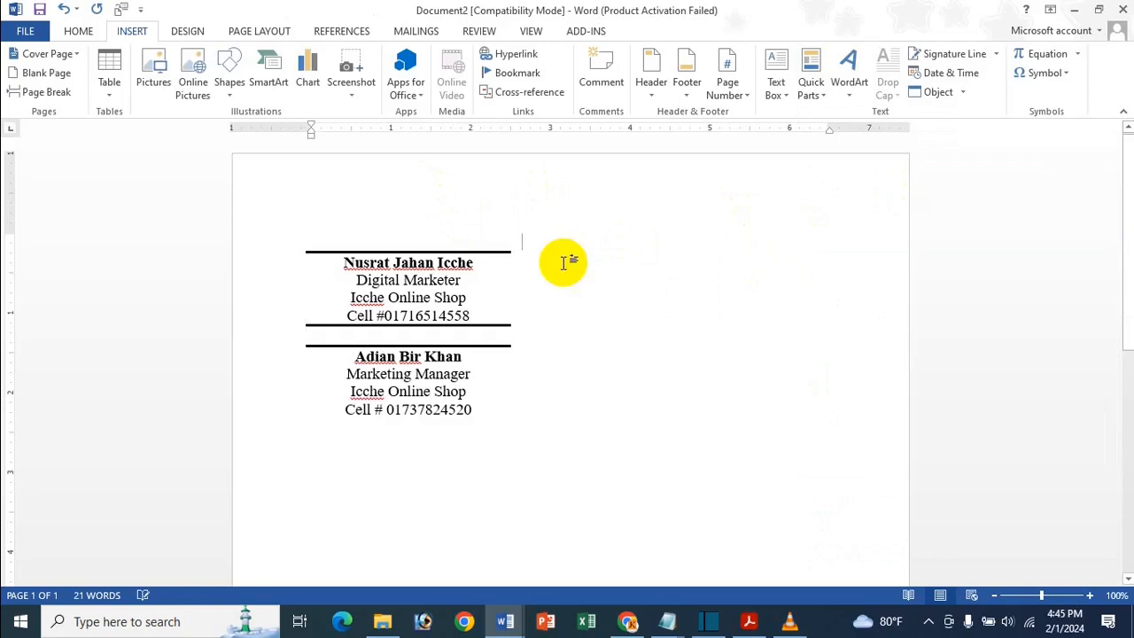
pyautogui.hotkey('ctrl', 'z')
pyautogui.click(762, 255)
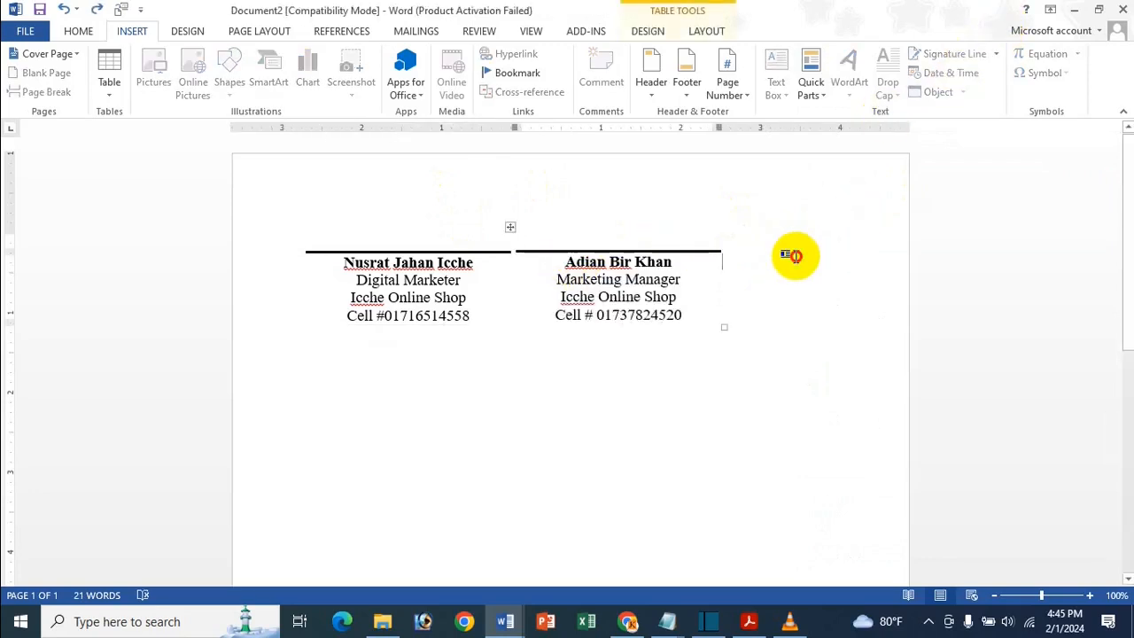
pyautogui.click(793, 255)
pyautogui.hotkey('ctrl', 'z')
# - Insert the third saved signature block on the empty line below the second
pyautogui.click(589, 447)
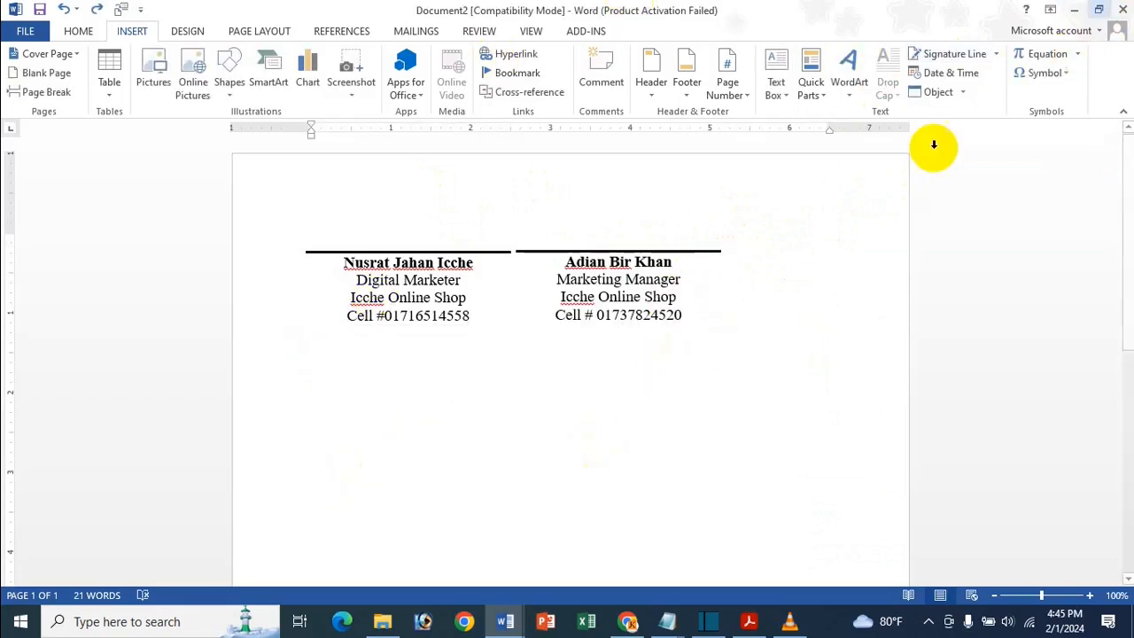
pyautogui.click(814, 87)
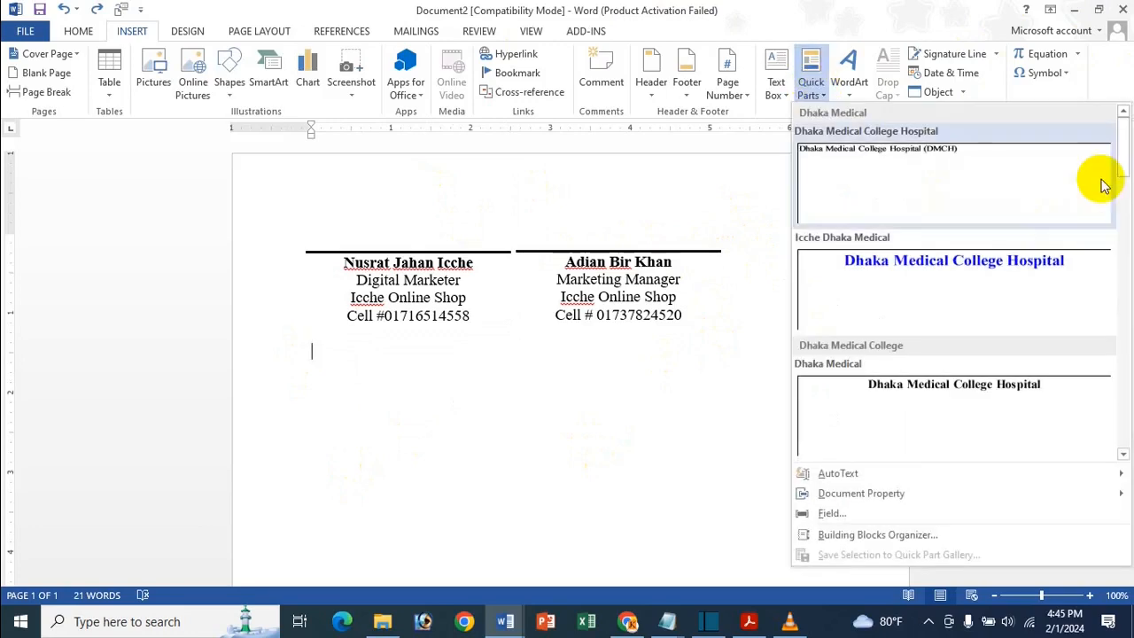
pyautogui.moveTo(1106, 218); pyautogui.dragTo(1114, 304)
pyautogui.click(824, 358)
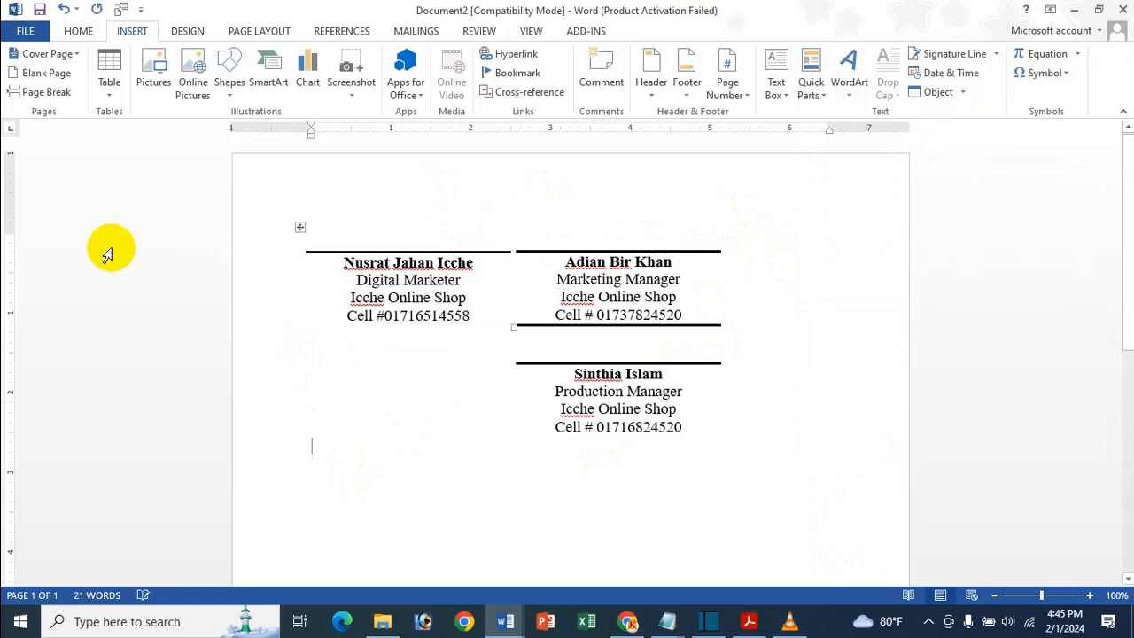
pyautogui.click(537, 354)
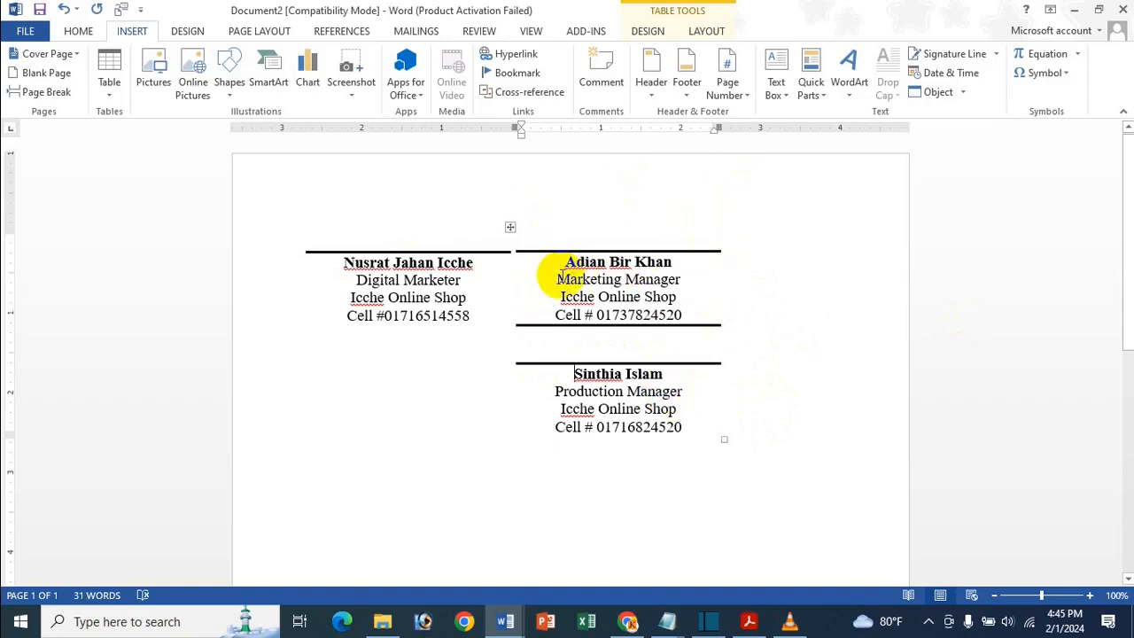
pyautogui.click(652, 374)
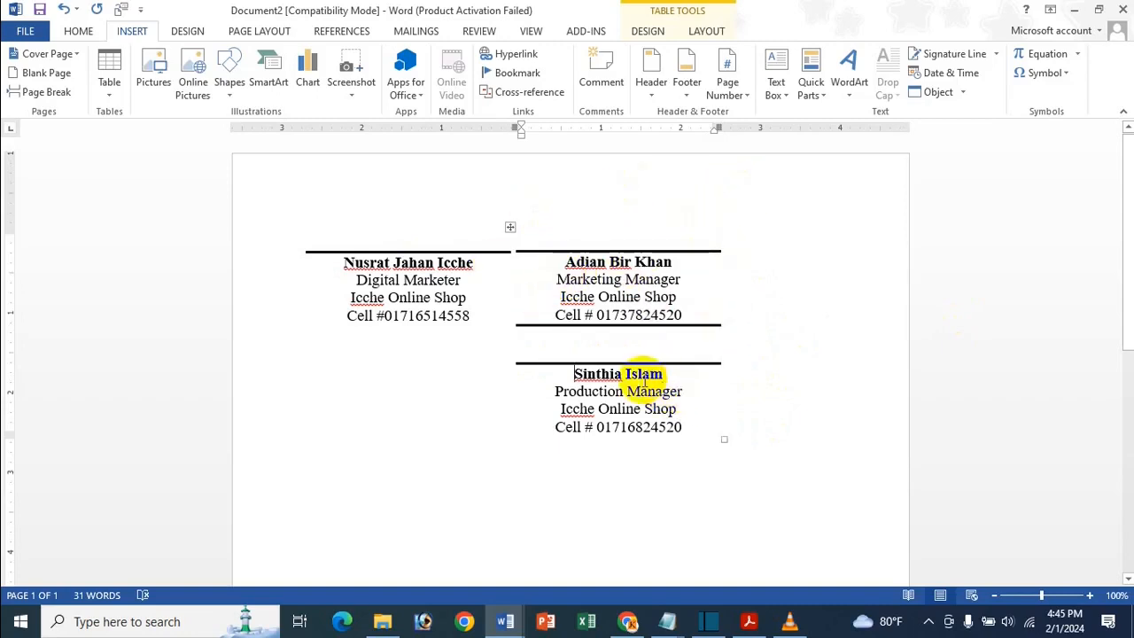
pyautogui.click(523, 366)
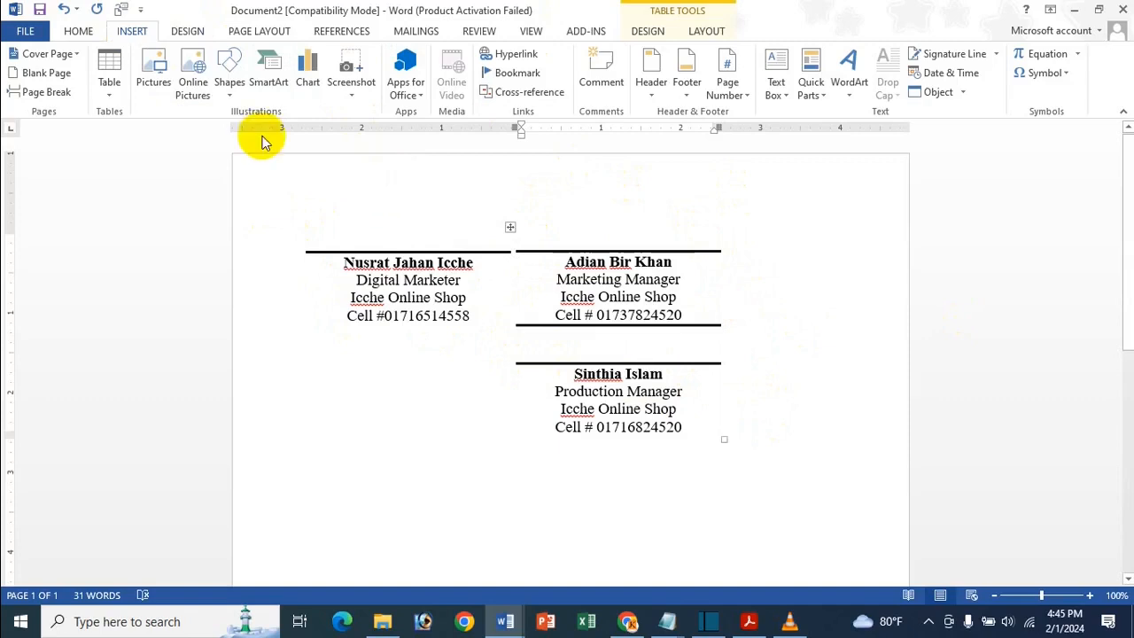
# - Insert the image from Documents > Best Digital Signature and shrink it to 0.53 by 0.78 inches
pyautogui.click(152, 71)
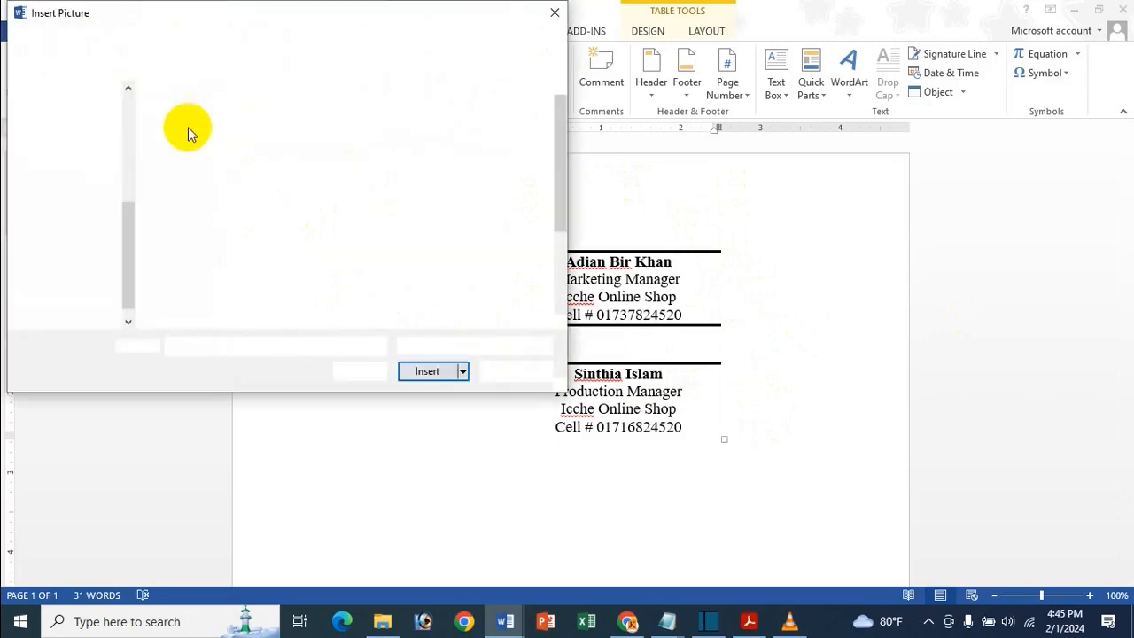
pyautogui.click(78, 160)
pyautogui.doubleClick(493, 132)
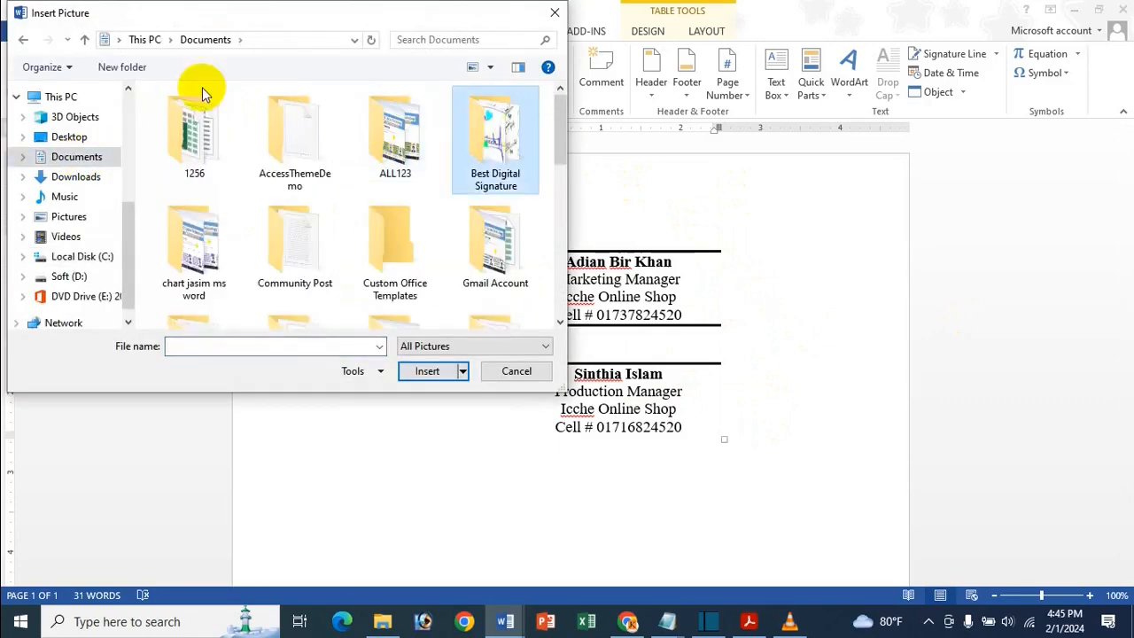
pyautogui.doubleClick(279, 135)
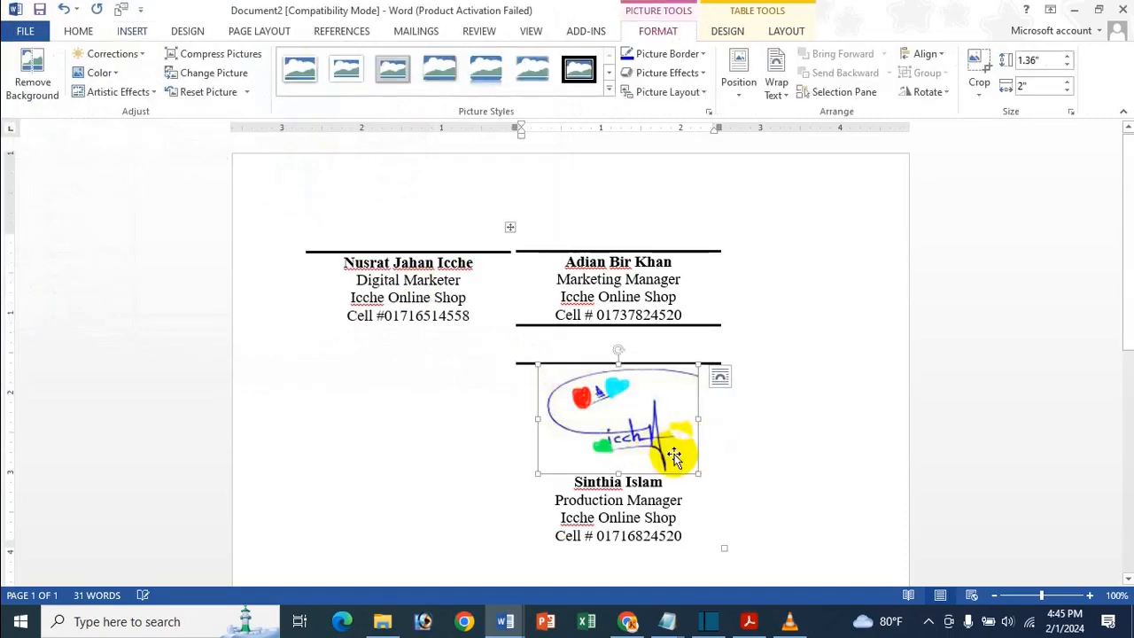
pyautogui.moveTo(698, 472)
pyautogui.mouseDown()
pyautogui.moveTo(653, 417)
pyautogui.moveTo(605, 408)
pyautogui.moveTo(501, 336)
pyautogui.moveTo(567, 362)
pyautogui.mouseUp()
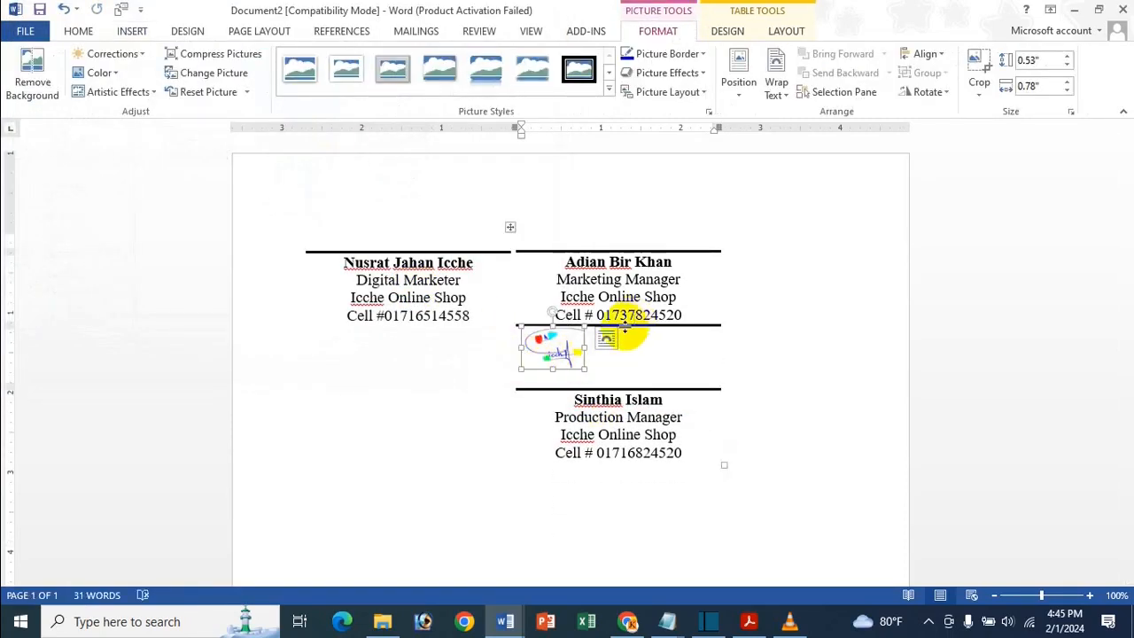
# - Set the signature image to In Front of Text and position it above the first signature line
pyautogui.click(606, 339)
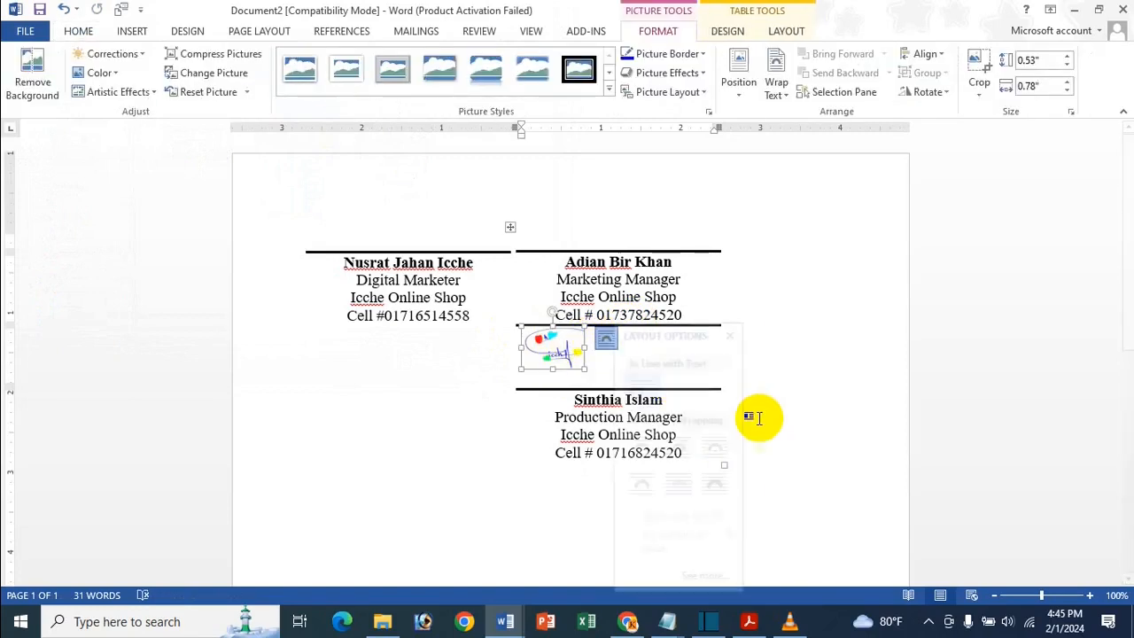
pyautogui.click(732, 492)
pyautogui.moveTo(567, 362)
pyautogui.mouseDown()
pyautogui.moveTo(422, 193)
pyautogui.moveTo(405, 228)
pyautogui.mouseUp()
pyautogui.moveTo(444, 281); pyautogui.dragTo(414, 231)
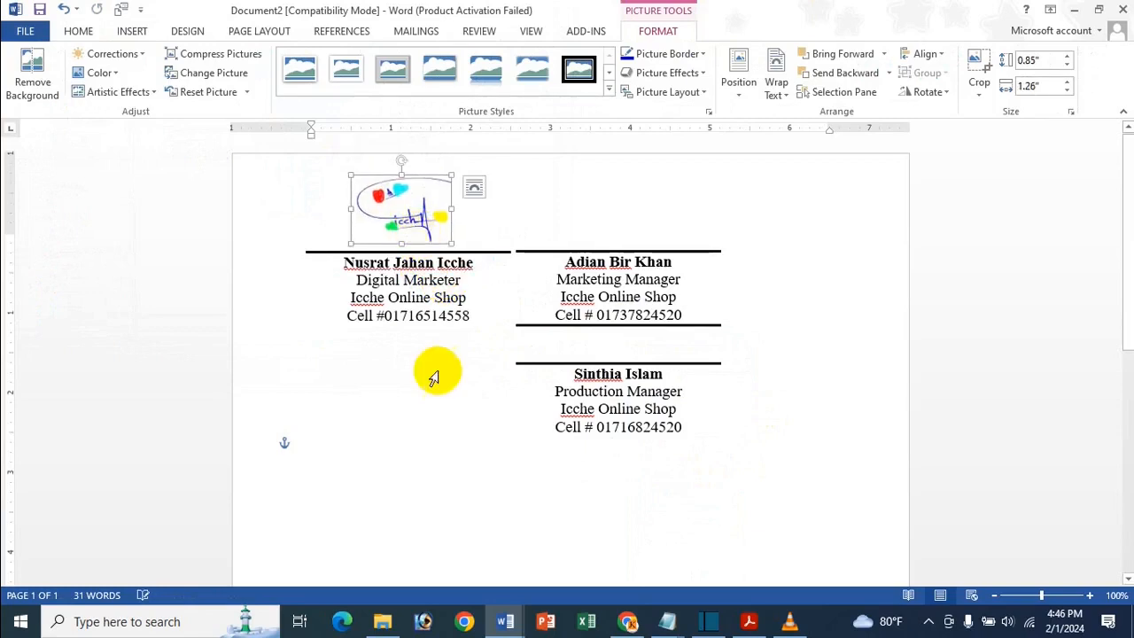
pyautogui.click(442, 418)
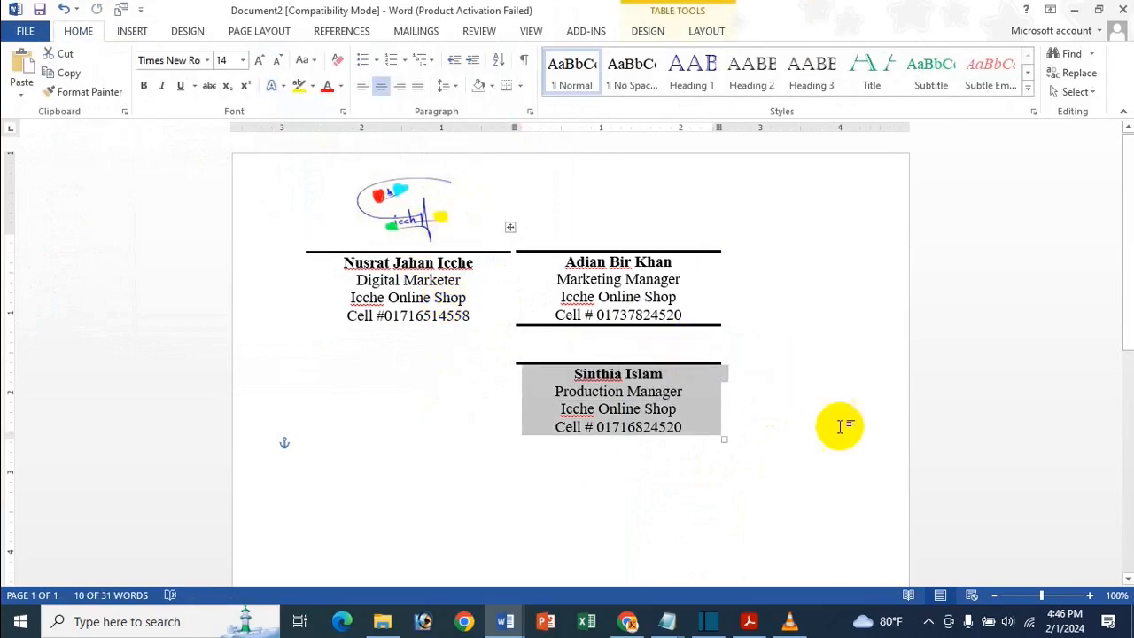
pyautogui.click(825, 372)
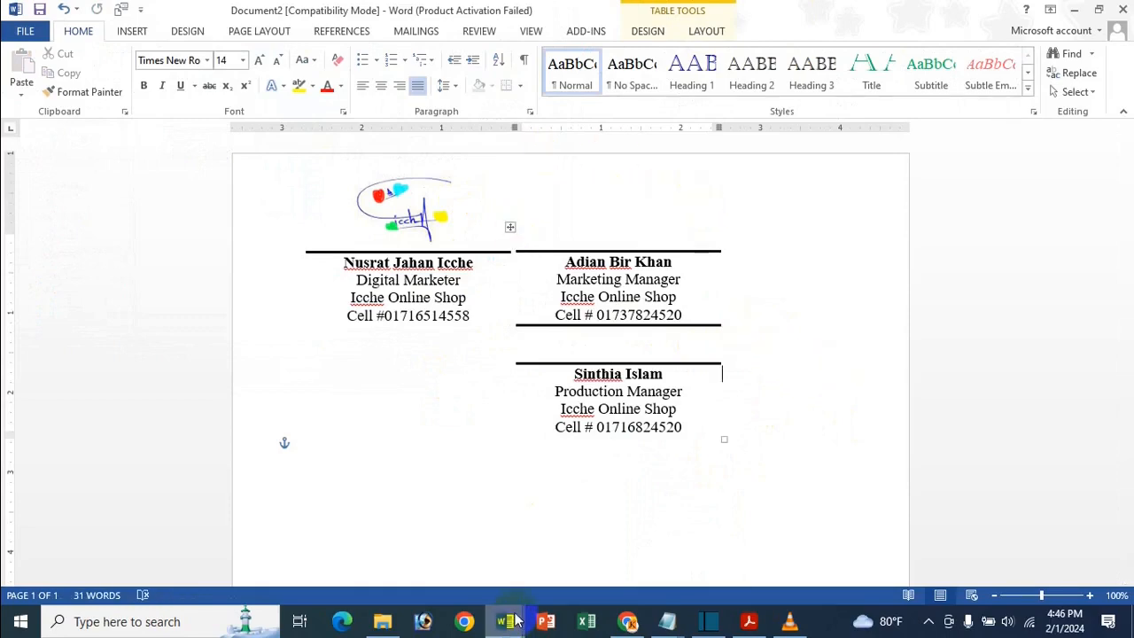
# - In the cat essay, erase the signature text and delete the leftover table, leaving an empty line
pyautogui.moveTo(505, 620)
pyautogui.click(446, 544)
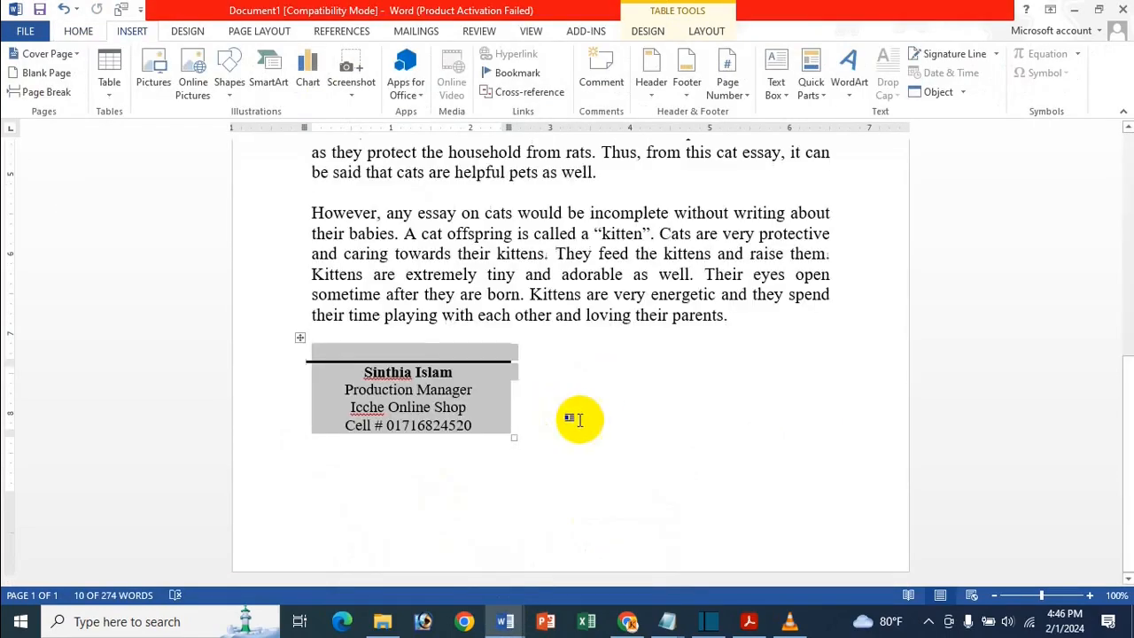
pyautogui.press('Delete')
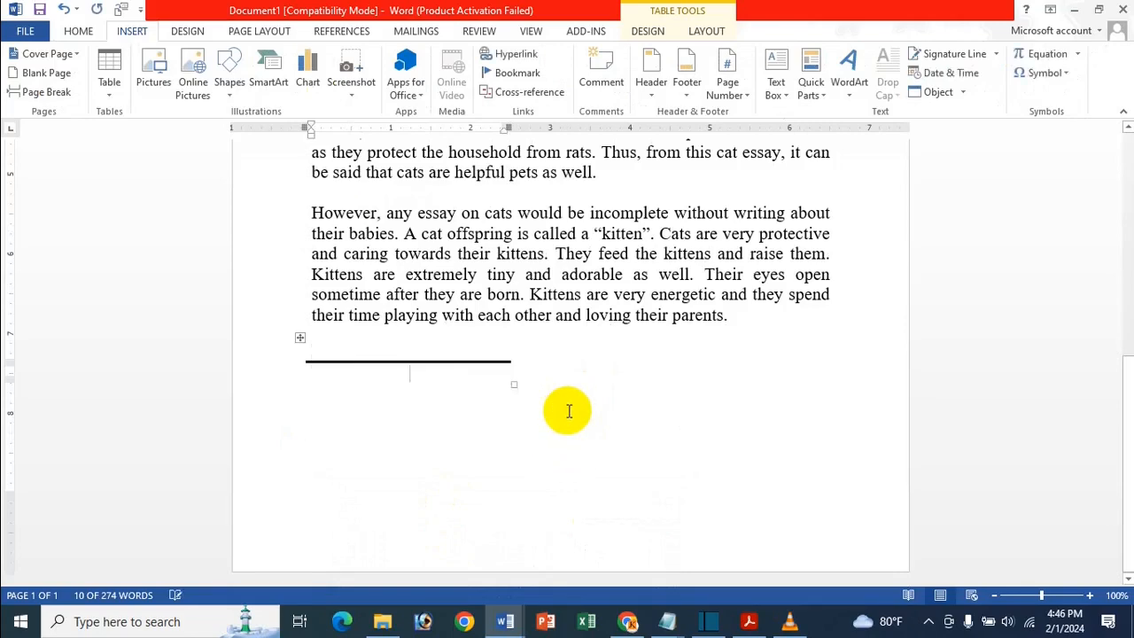
pyautogui.click(299, 337)
pyautogui.click(707, 31)
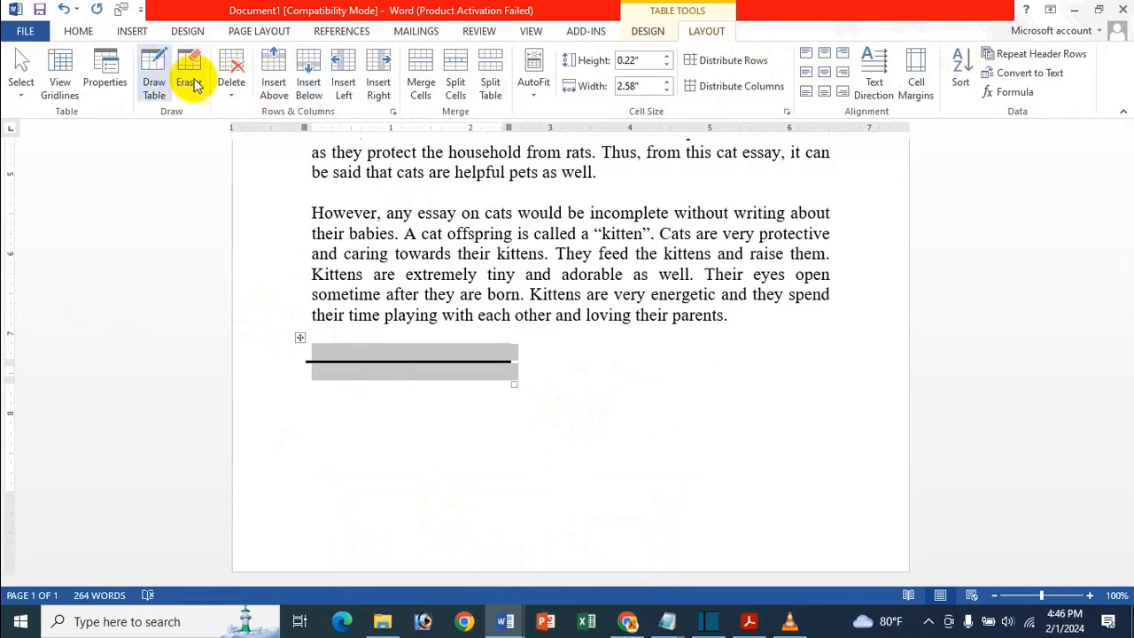
pyautogui.click(223, 88)
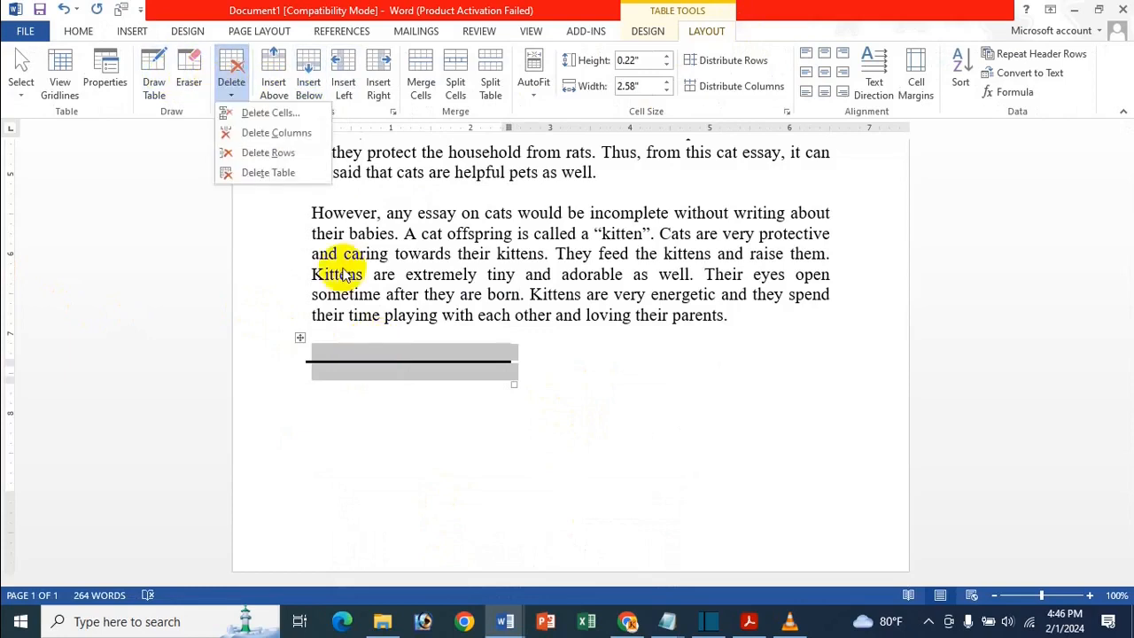
pyautogui.click(289, 173)
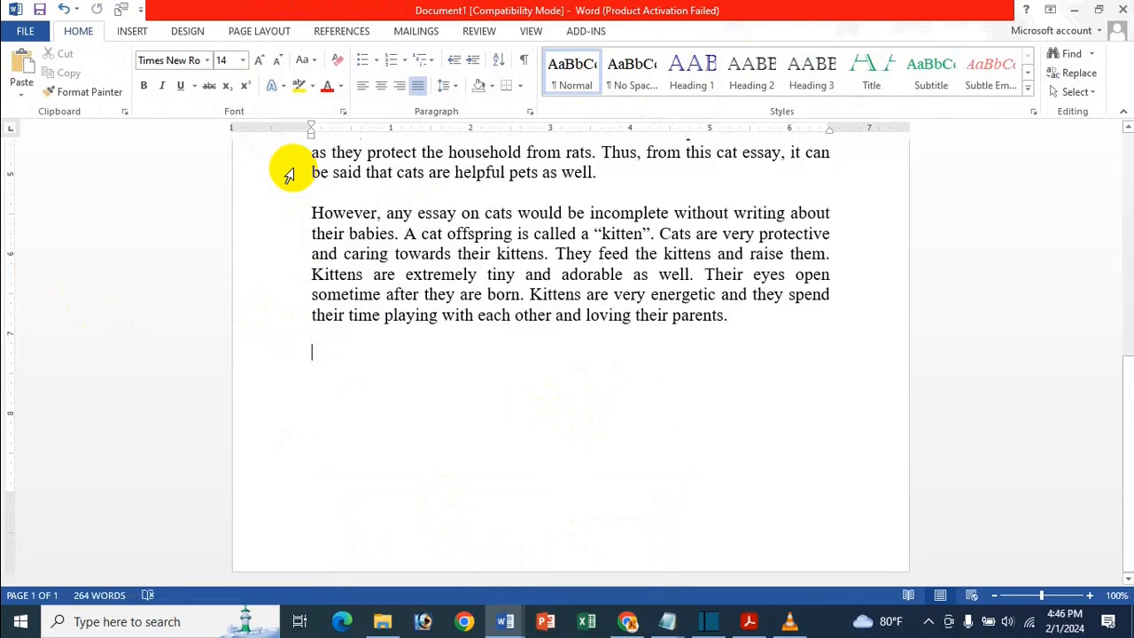
pyautogui.click(133, 31)
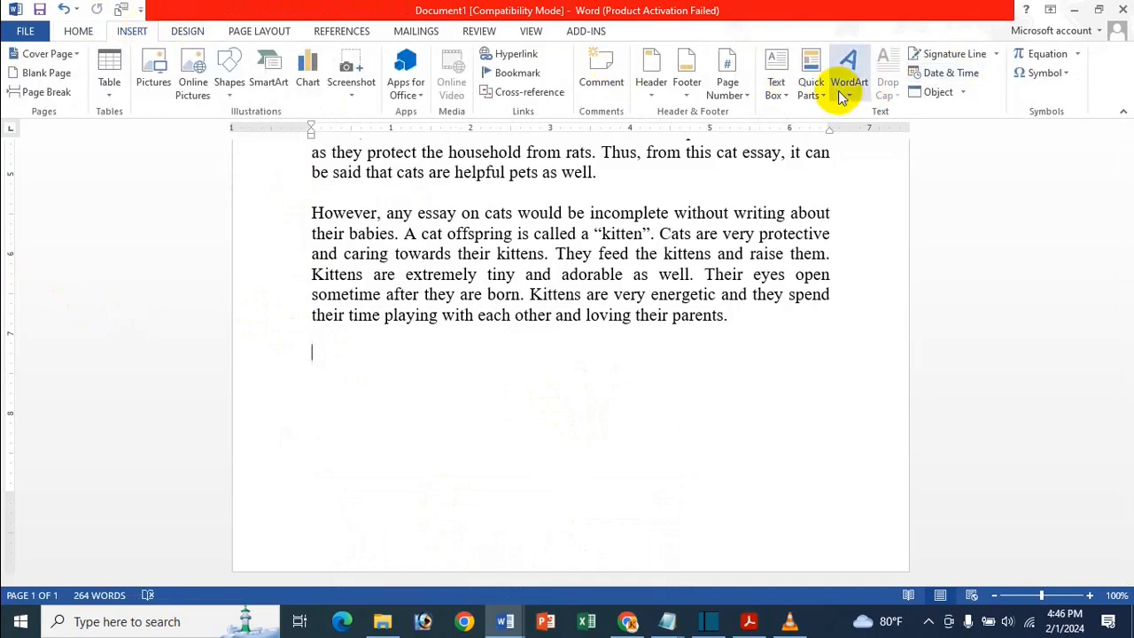
# - Draw a text box under the last paragraph, set it to No Fill, and stretch it to 1.24" by 2.4"
pyautogui.click(769, 99)
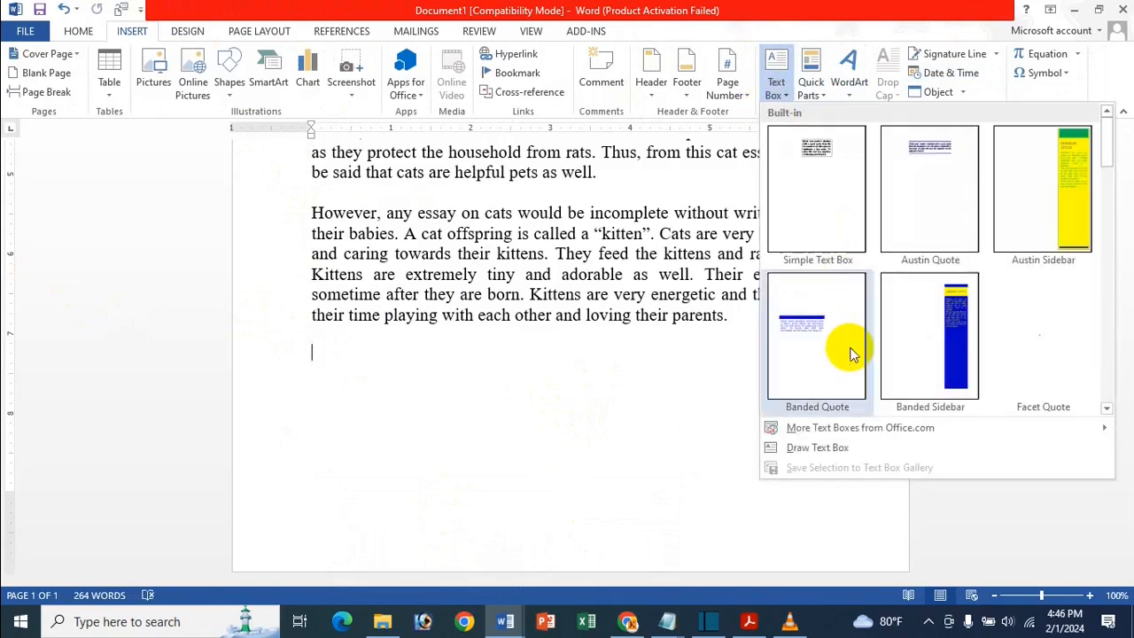
pyautogui.click(830, 448)
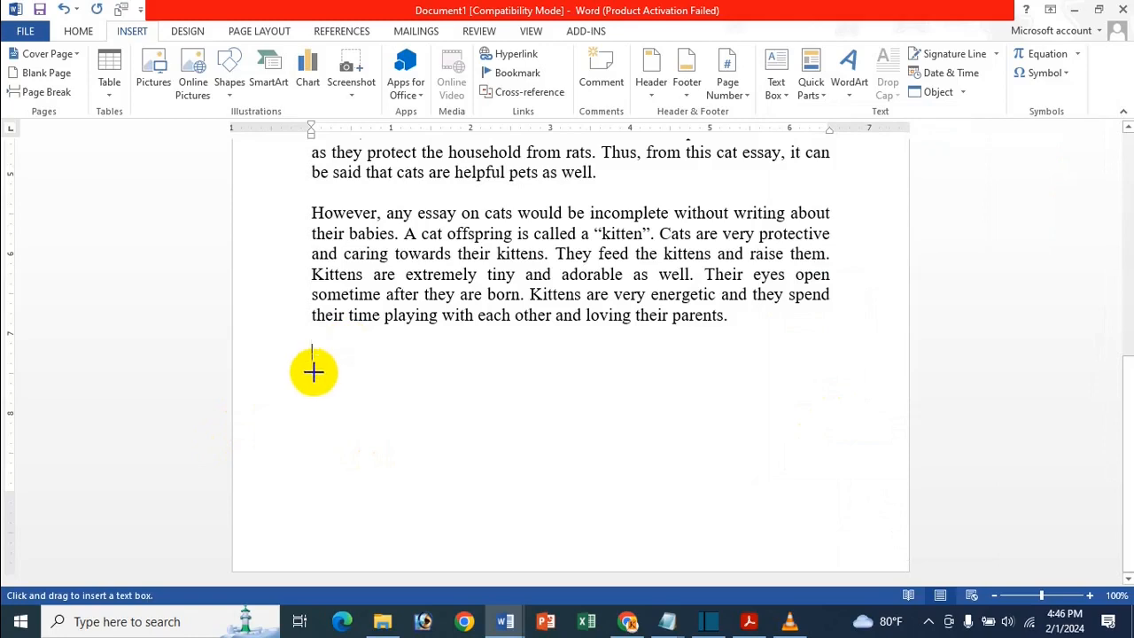
pyautogui.moveTo(315, 367)
pyautogui.mouseDown()
pyautogui.moveTo(521, 504)
pyautogui.moveTo(562, 514)
pyautogui.moveTo(549, 480)
pyautogui.moveTo(507, 452)
pyautogui.mouseUp()
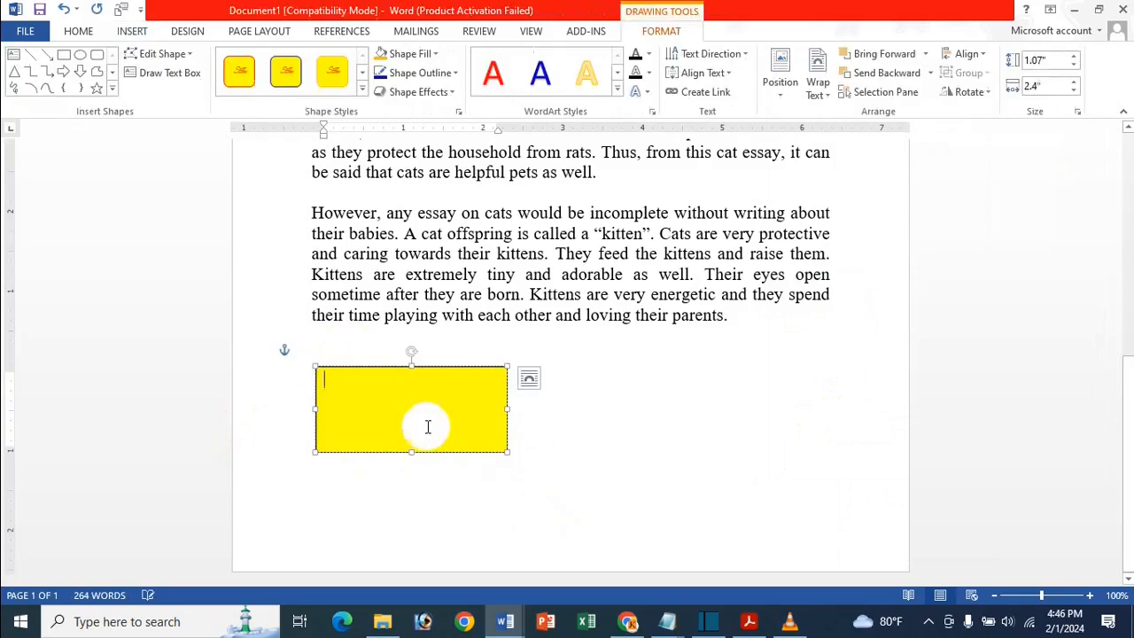
pyautogui.click(412, 54)
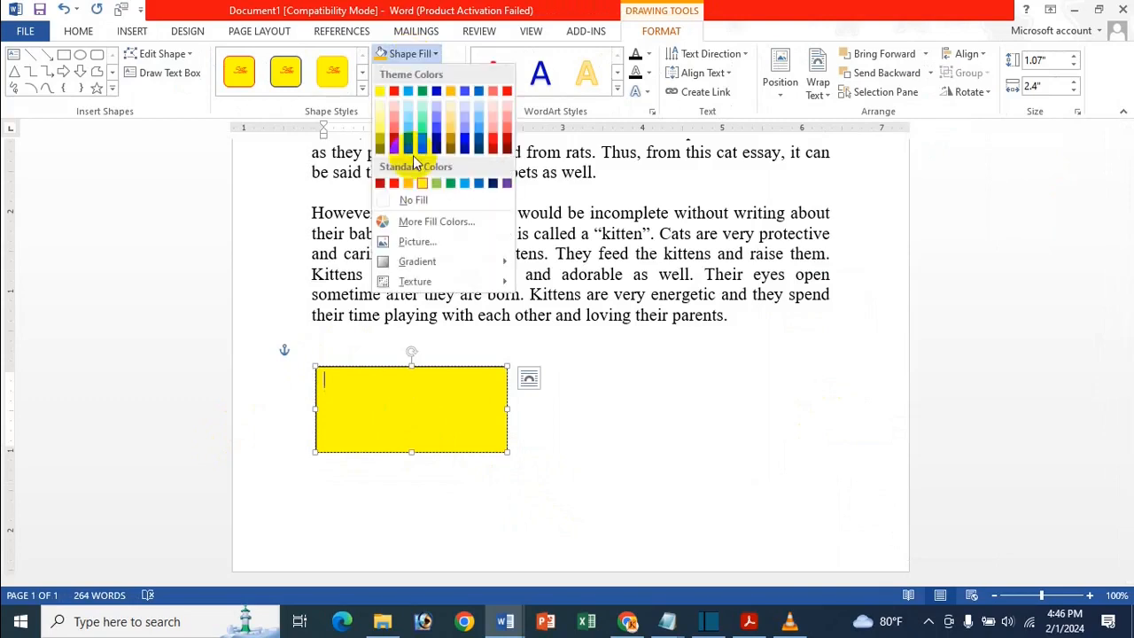
pyautogui.click(406, 200)
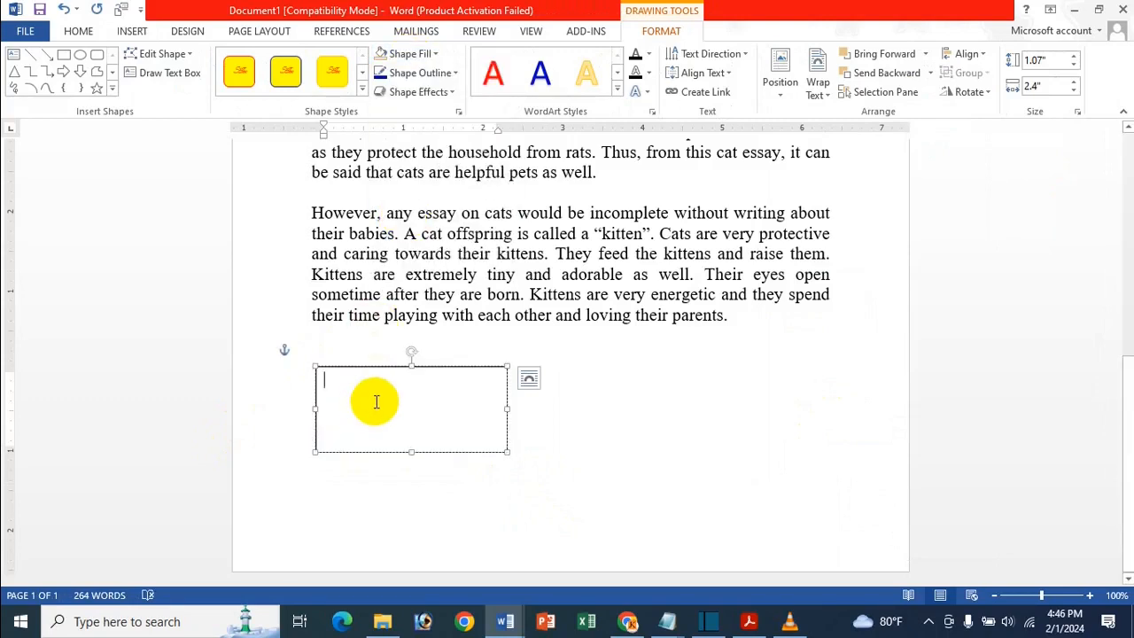
pyautogui.moveTo(412, 451); pyautogui.dragTo(412, 464)
pyautogui.click(346, 379)
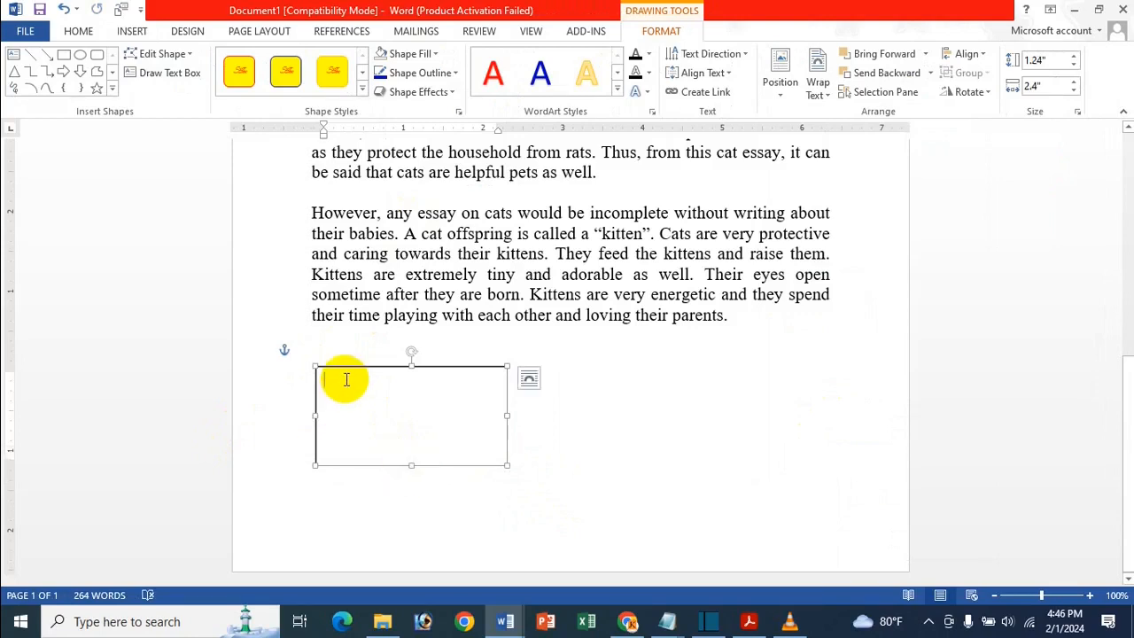
# - Type the signer's name, Digital Marketer, Icche Online Shop and a cell number on four lines, then select them
pyautogui.press('Return')
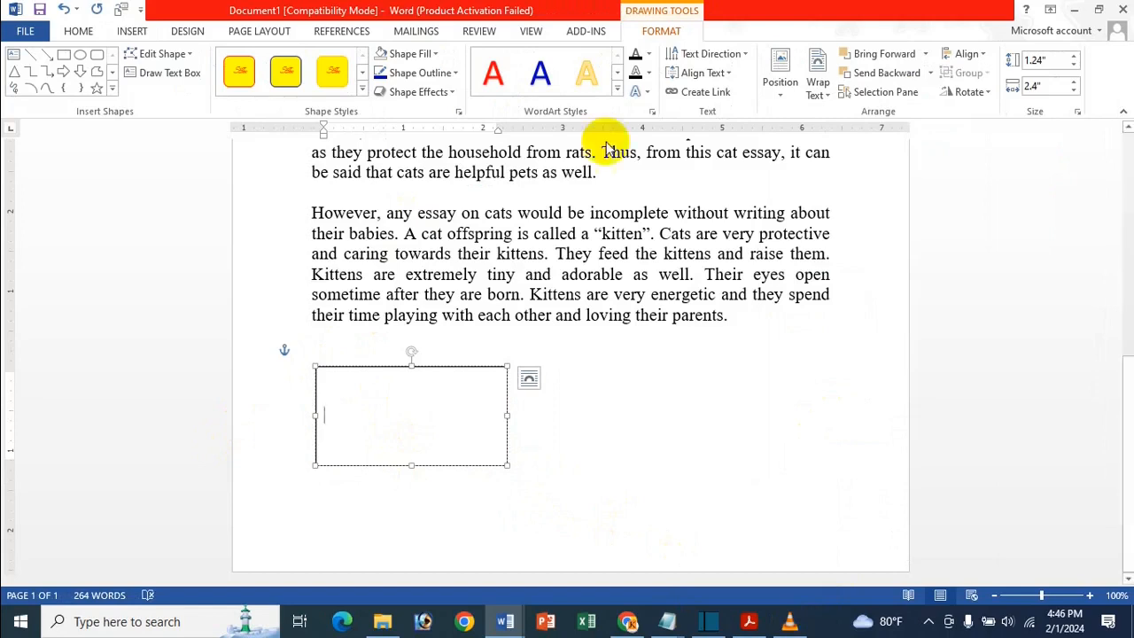
pyautogui.press('BackSpace')
pyautogui.press('BackSpace')
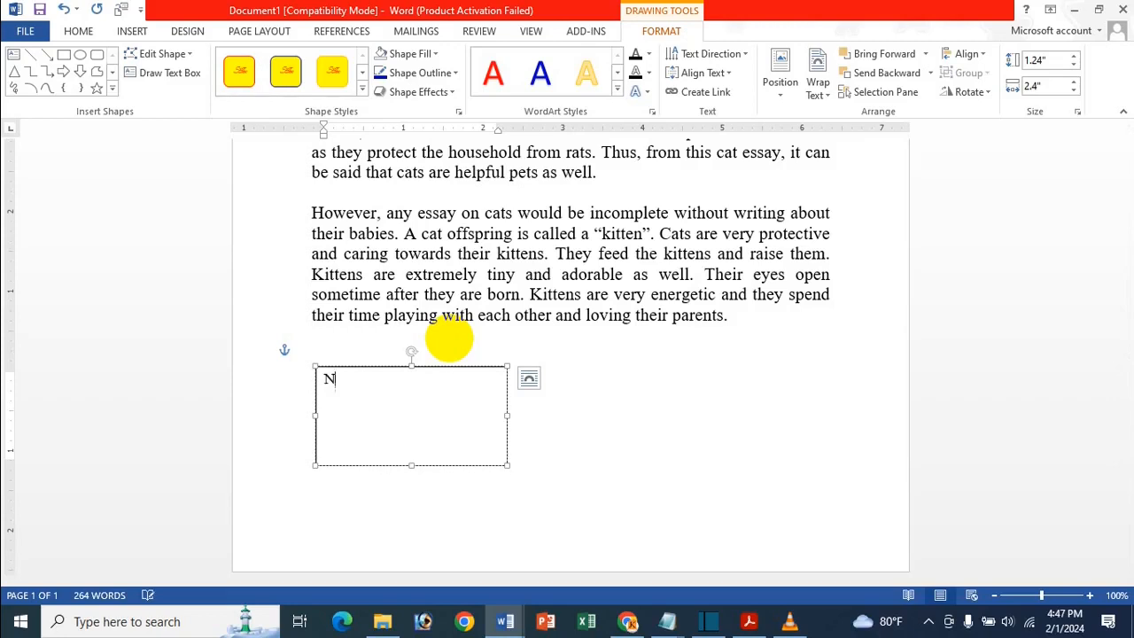
pyautogui.press('ctrl')
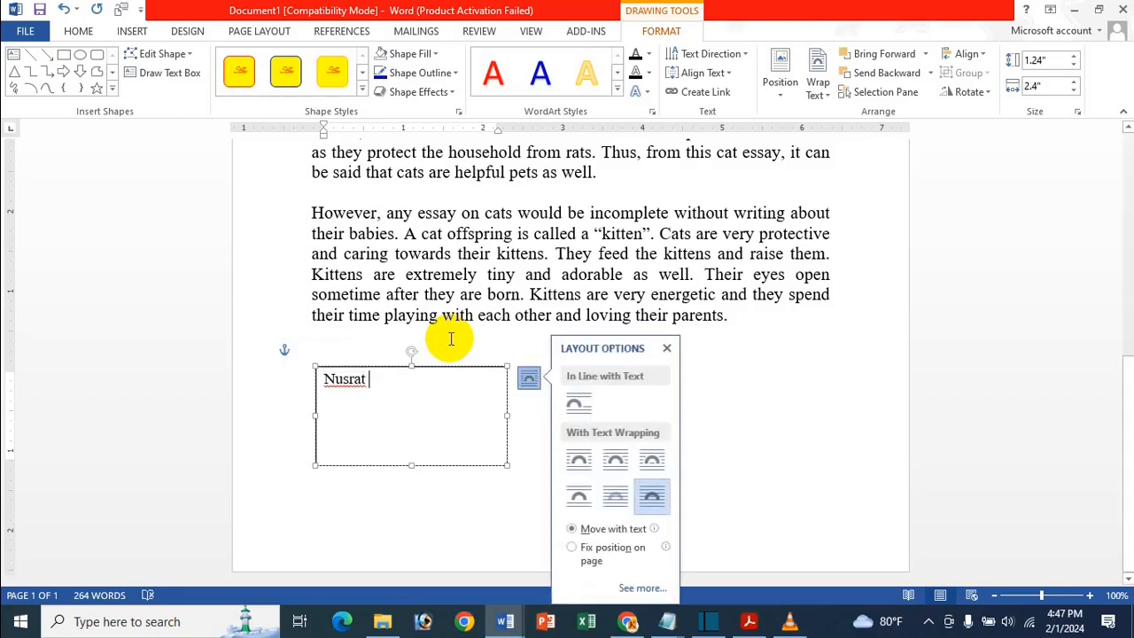
pyautogui.click(666, 348)
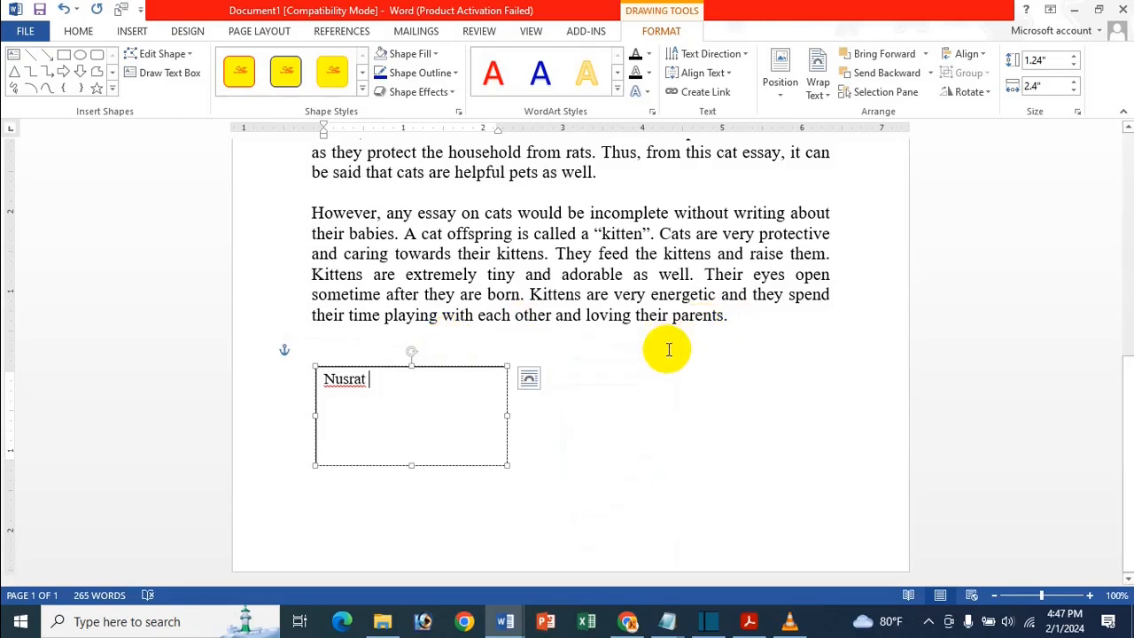
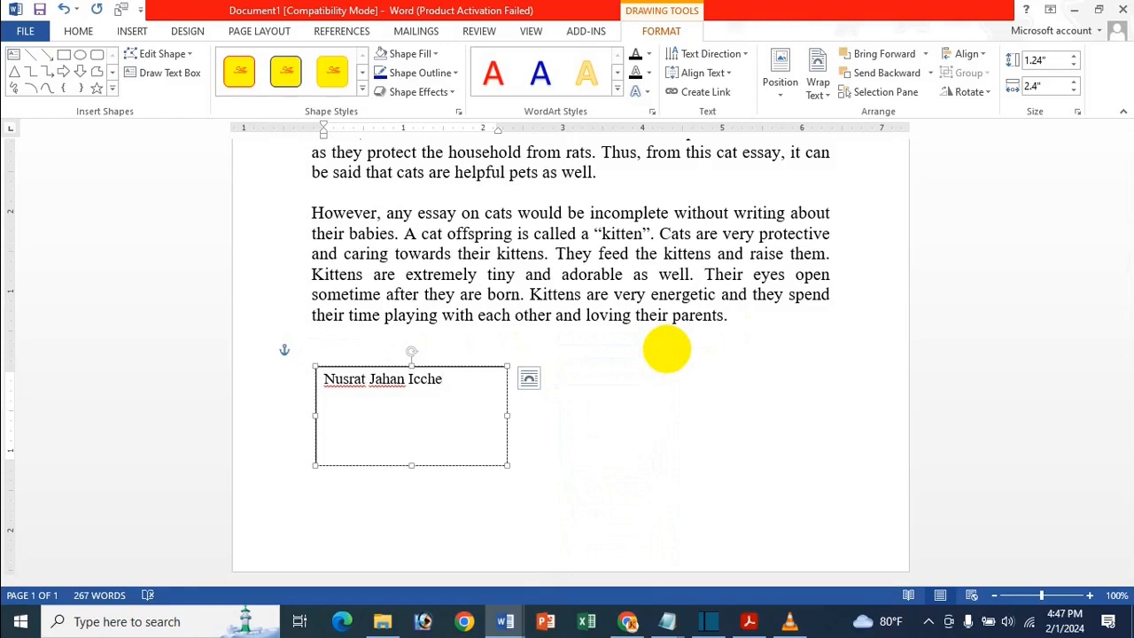
pyautogui.press('Return')
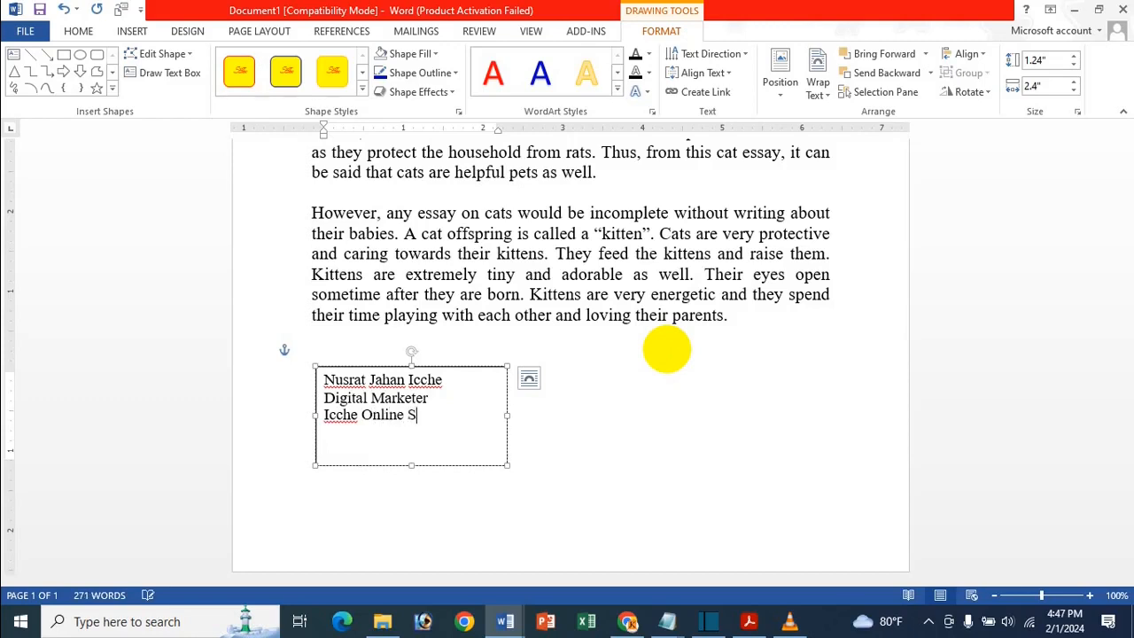
pyautogui.press('Return')
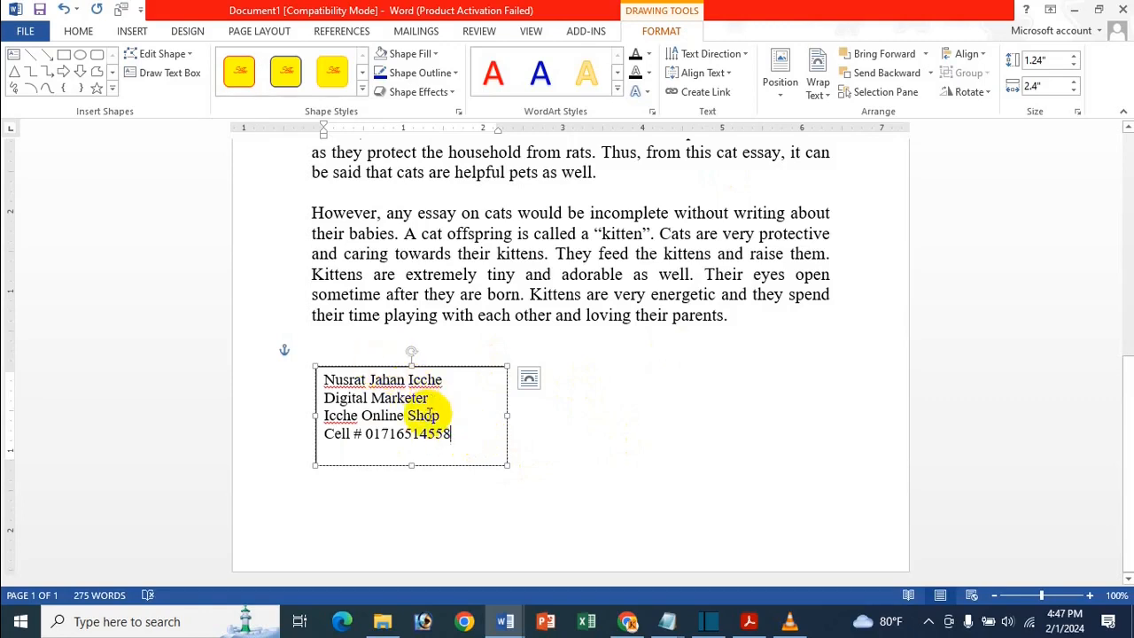
pyautogui.moveTo(458, 435); pyautogui.dragTo(322, 375)
pyautogui.click(78, 31)
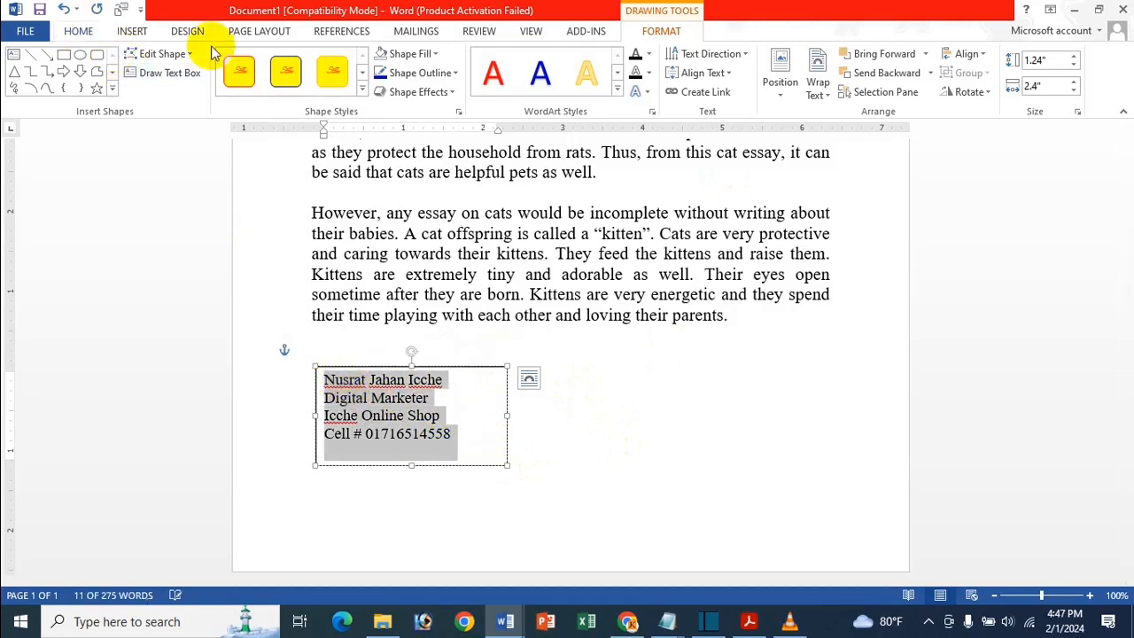
# - Center the signature lines, bold the name, and set the text box outline to No Outline
pyautogui.click(381, 85)
pyautogui.moveTo(499, 383); pyautogui.dragTo(352, 376)
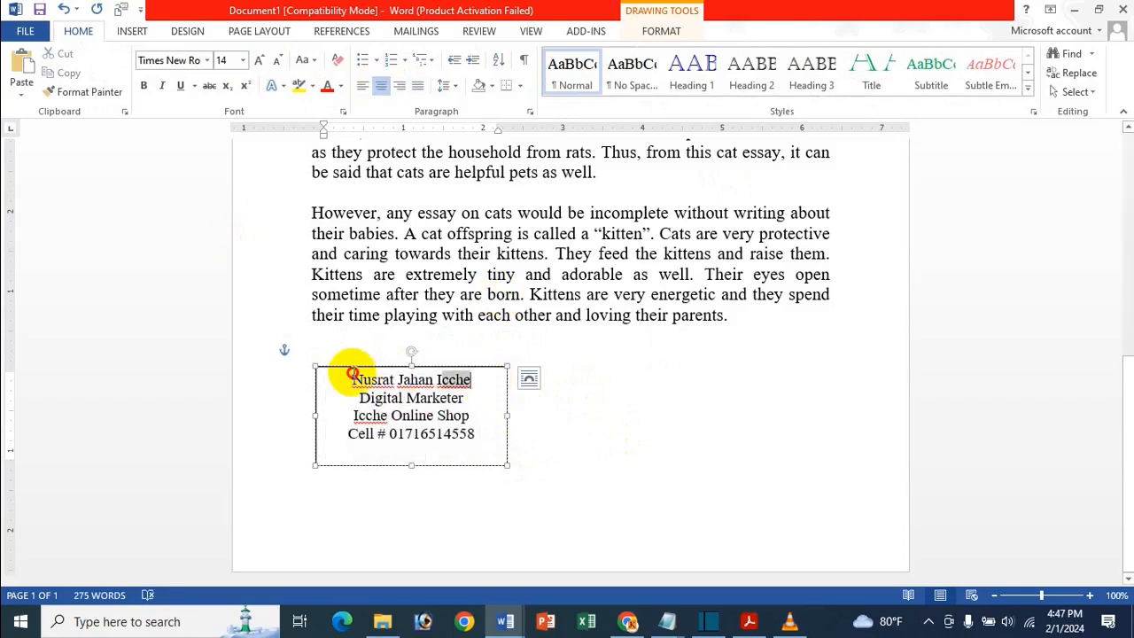
pyautogui.click(146, 85)
pyautogui.click(660, 31)
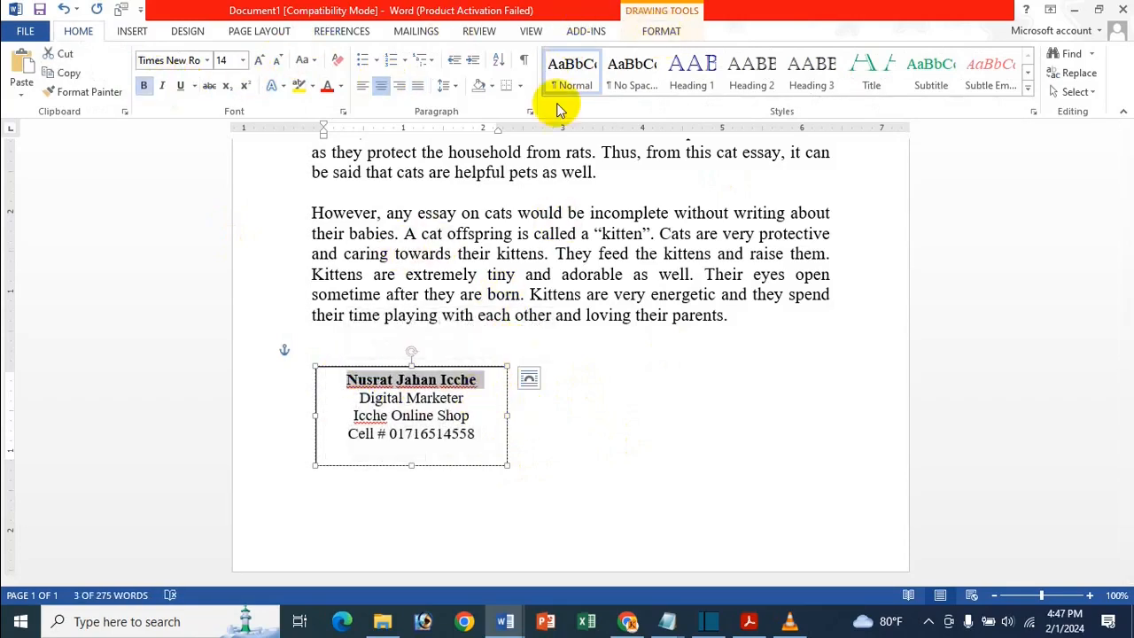
pyautogui.click(418, 73)
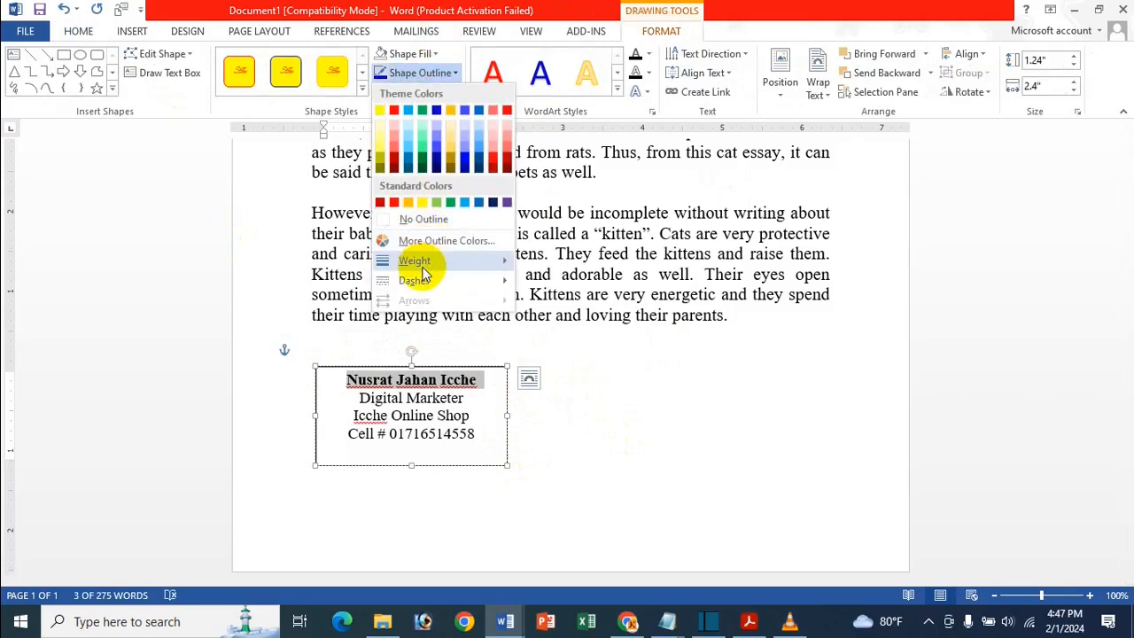
pyautogui.moveTo(419, 262)
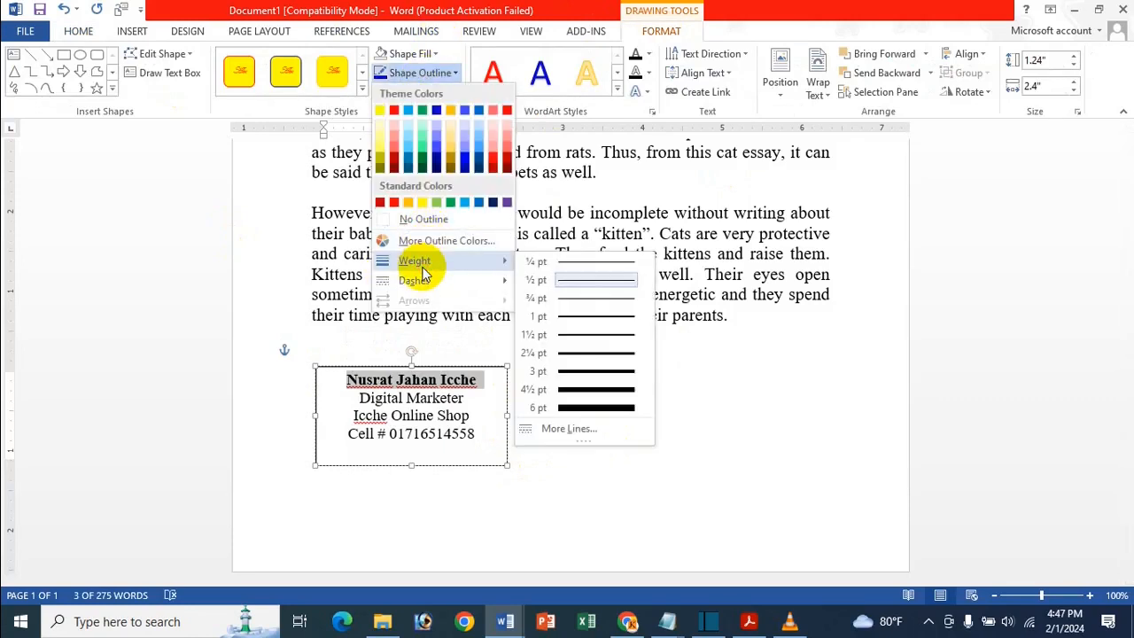
pyautogui.click(427, 220)
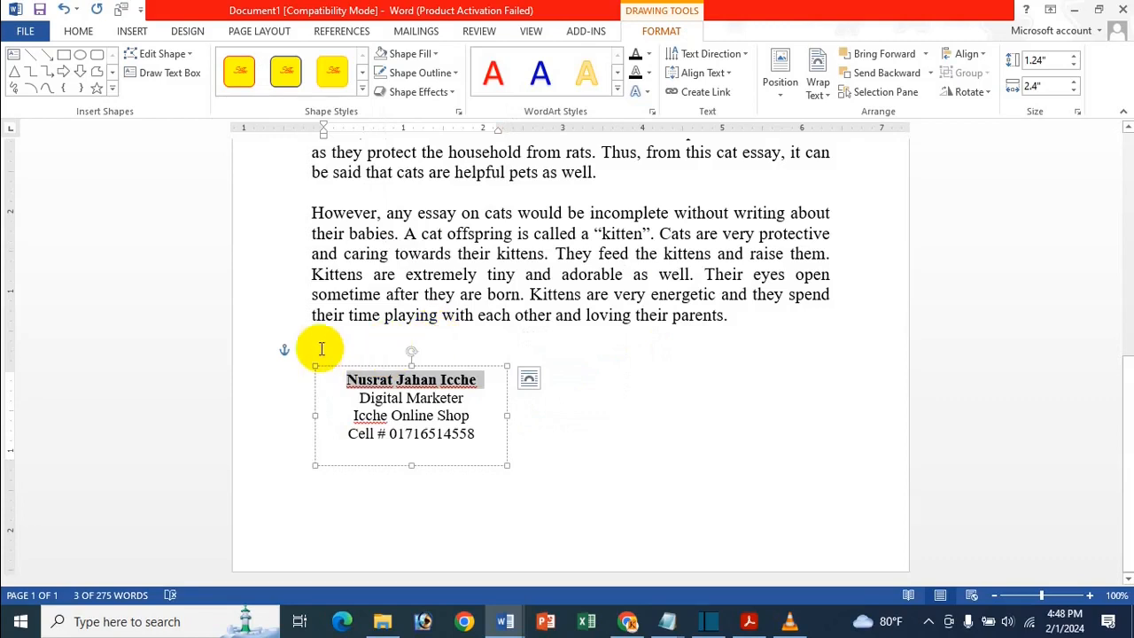
# - Draw a horizontal line above the name and give it a 3 pt weight
pyautogui.click(46, 55)
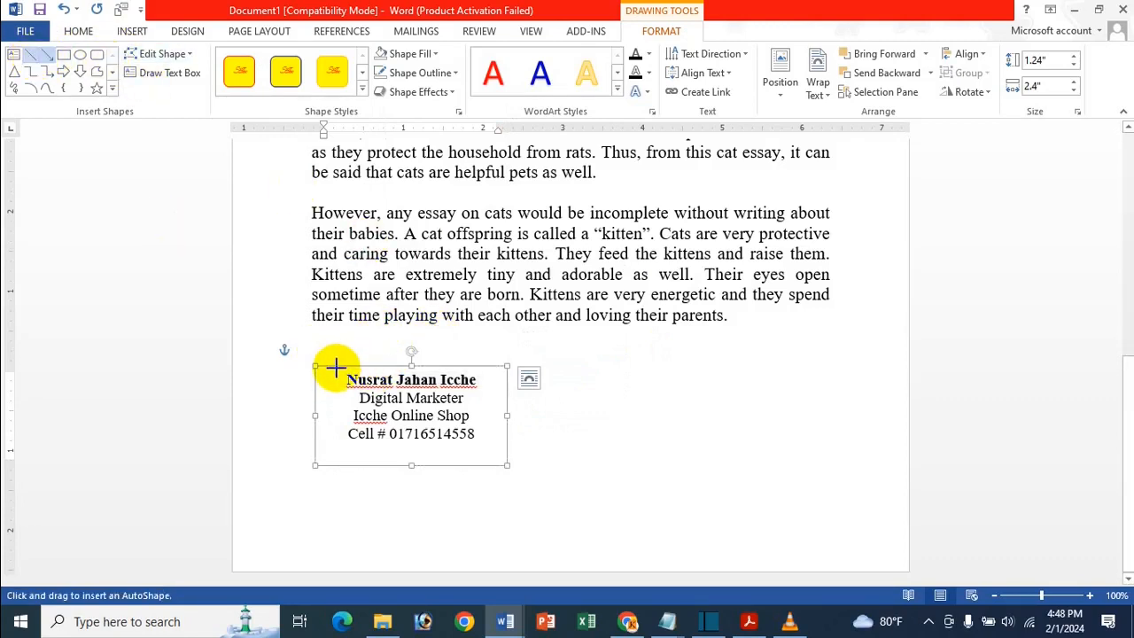
pyautogui.moveTo(337, 366); pyautogui.dragTo(488, 366)
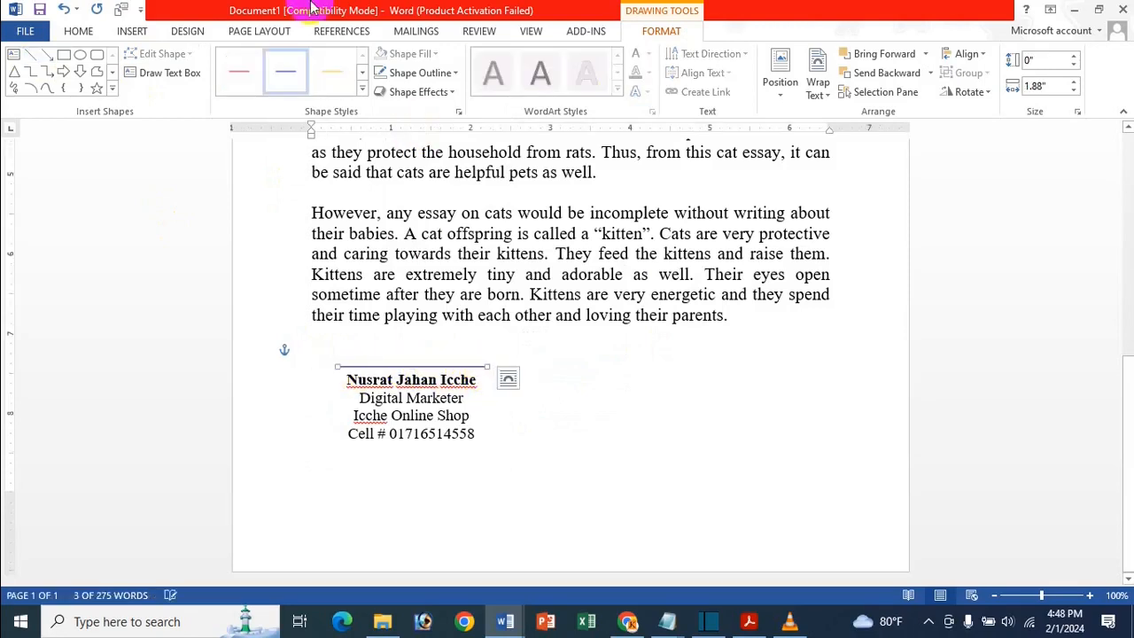
pyautogui.click(425, 72)
pyautogui.moveTo(412, 261)
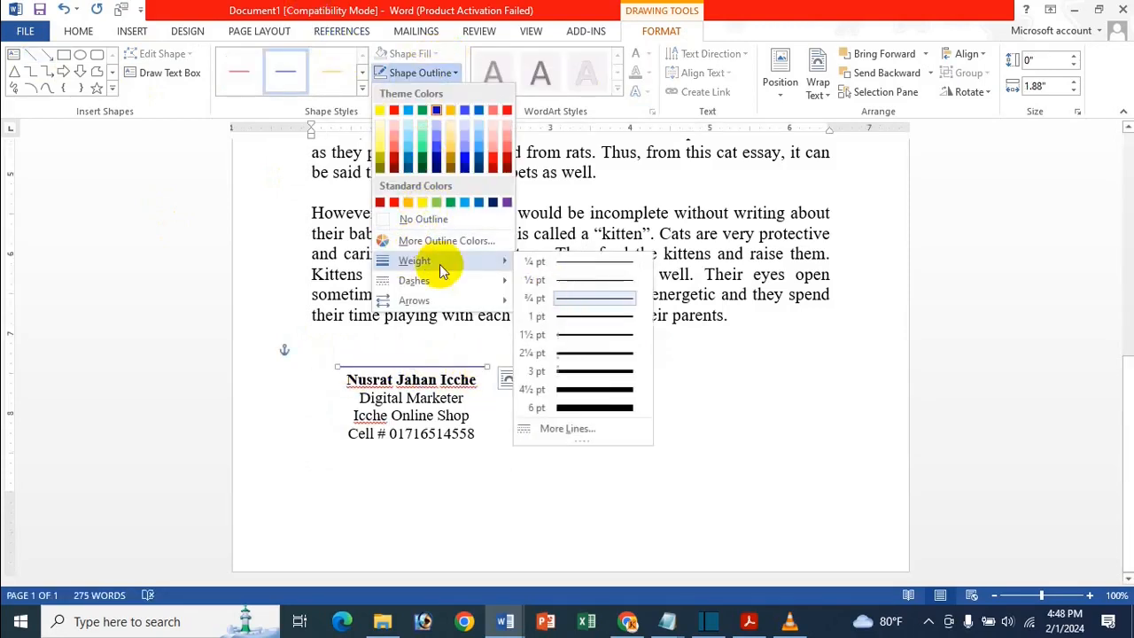
pyautogui.click(608, 367)
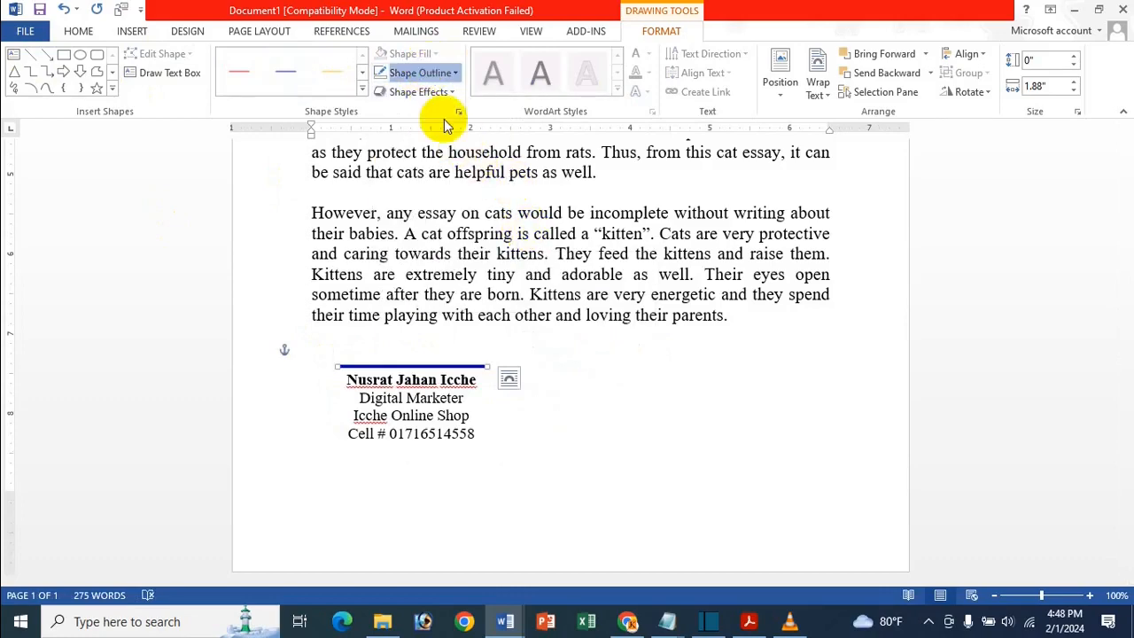
# - Change the line above the name to 1½ pt weight and a black colour
pyautogui.click(434, 73)
pyautogui.moveTo(443, 258)
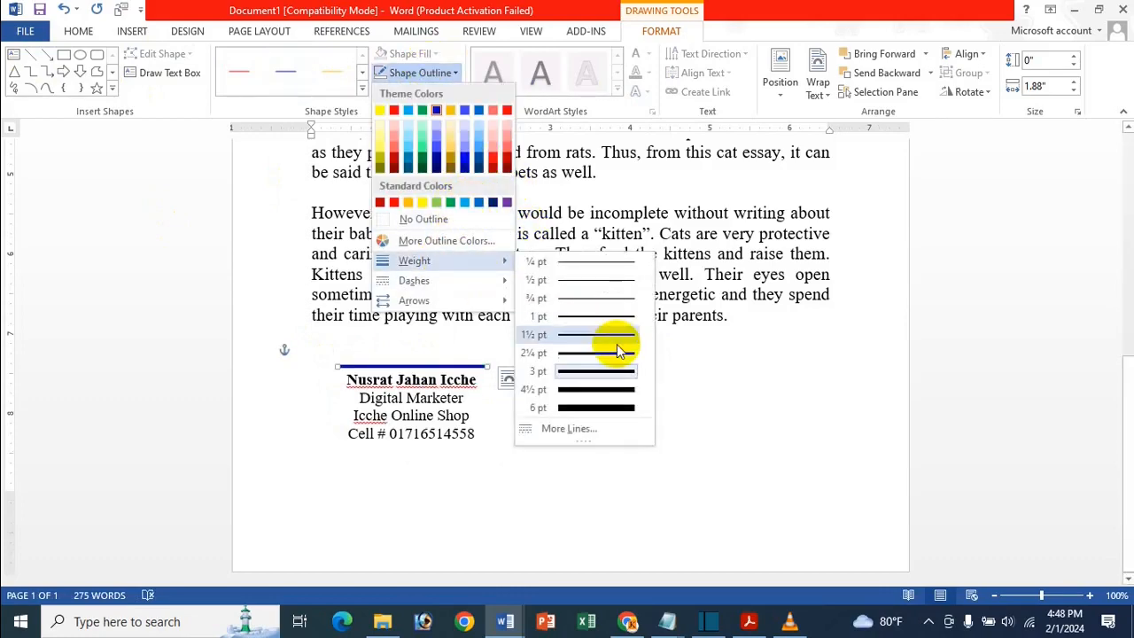
pyautogui.click(602, 337)
pyautogui.click(433, 73)
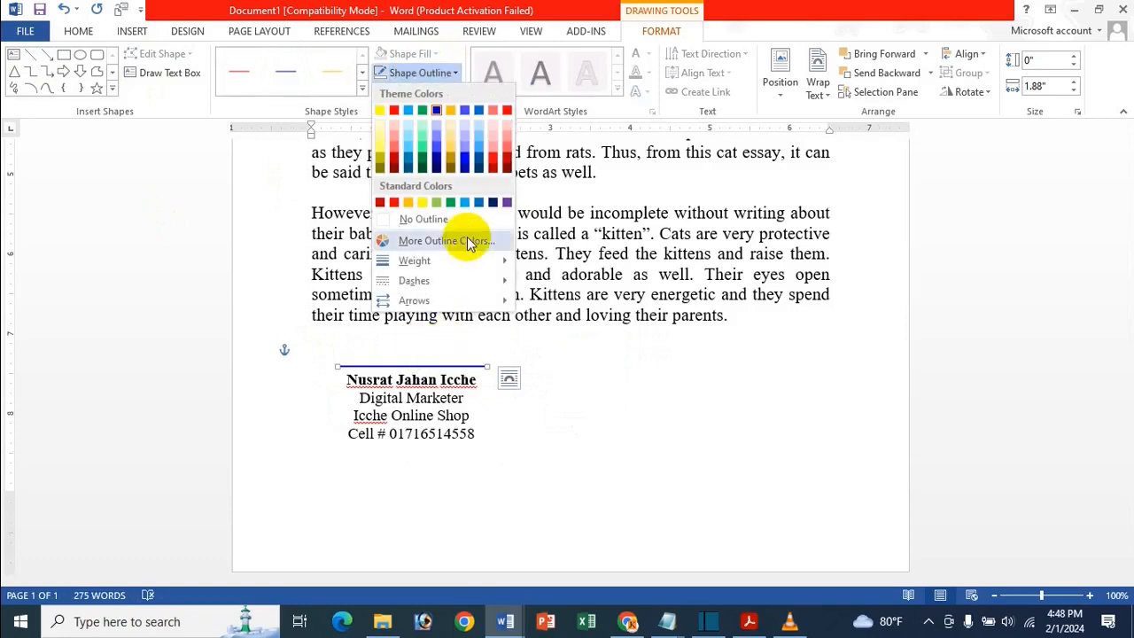
pyautogui.click(427, 243)
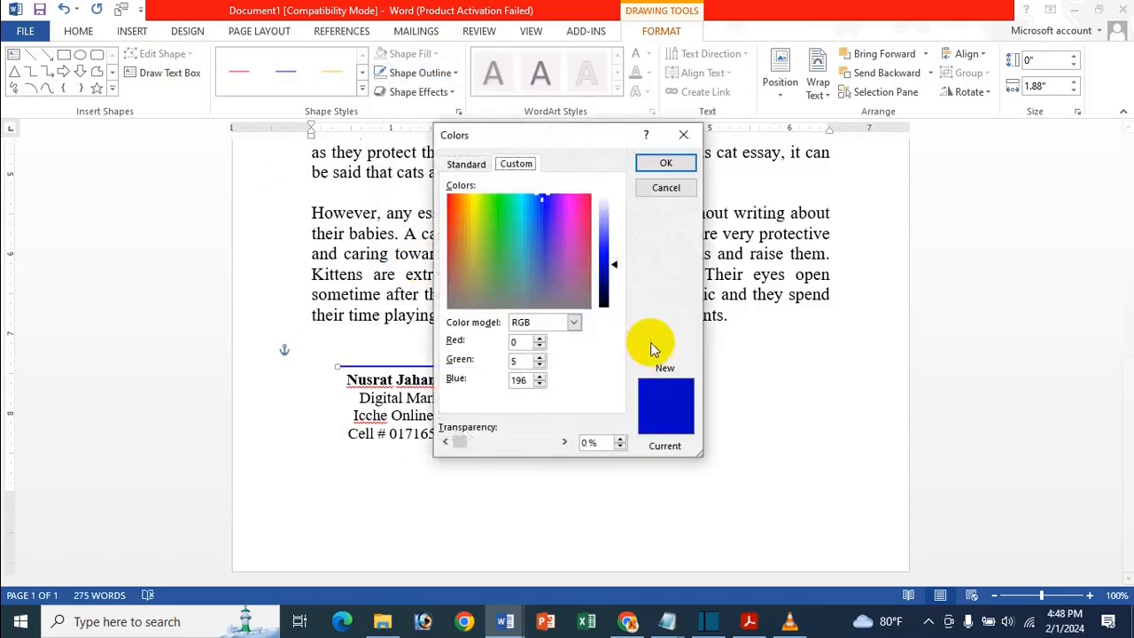
pyautogui.click(465, 165)
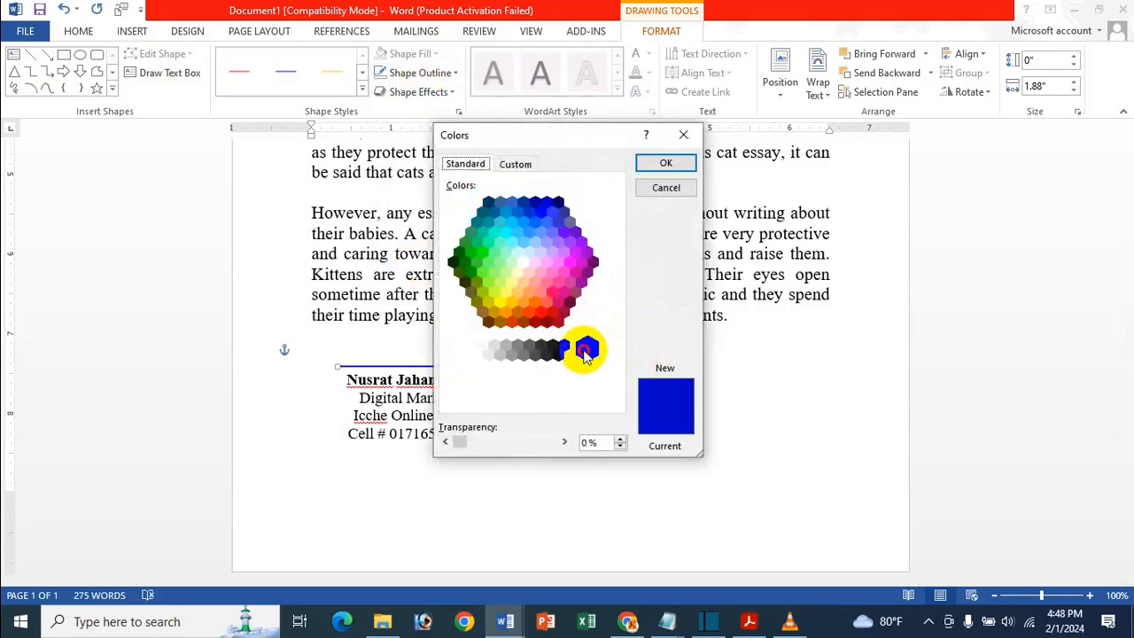
pyautogui.click(586, 345)
pyautogui.click(666, 163)
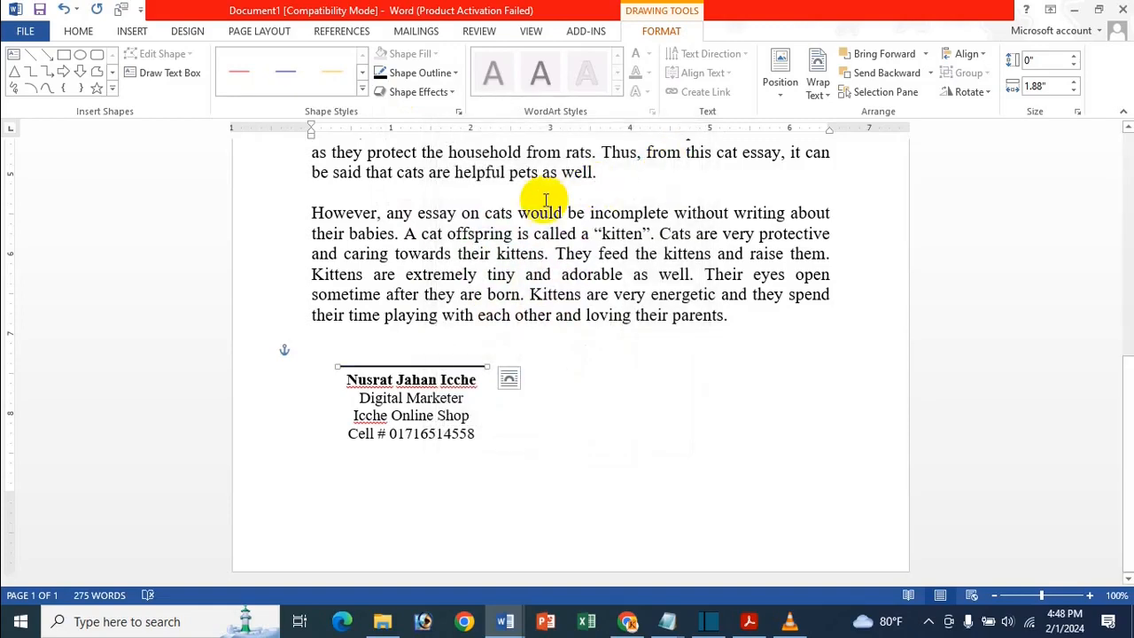
pyautogui.click(403, 398)
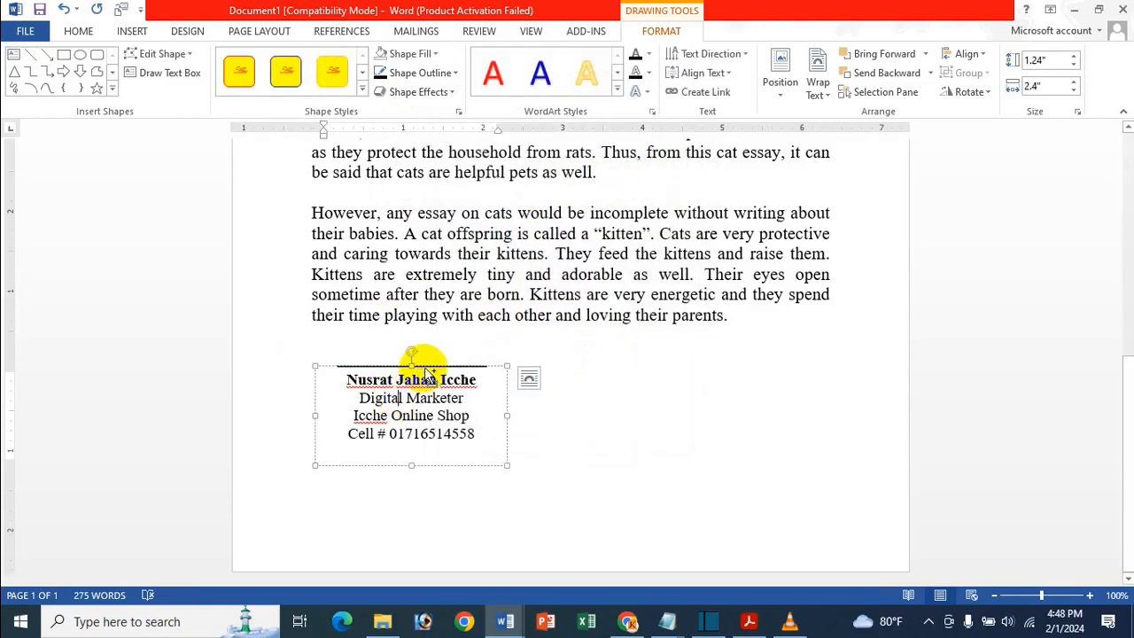
pyautogui.press('ctrl')
pyautogui.press('ctrl')
pyautogui.press('ctrl')
pyautogui.press('ctrl')
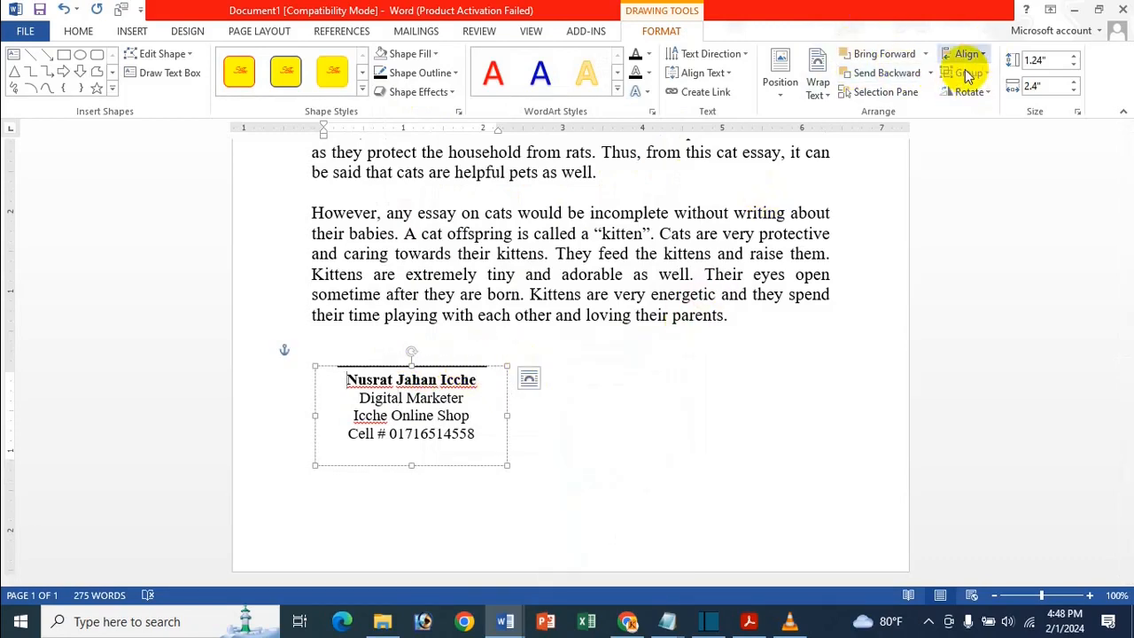
pyautogui.click(525, 372)
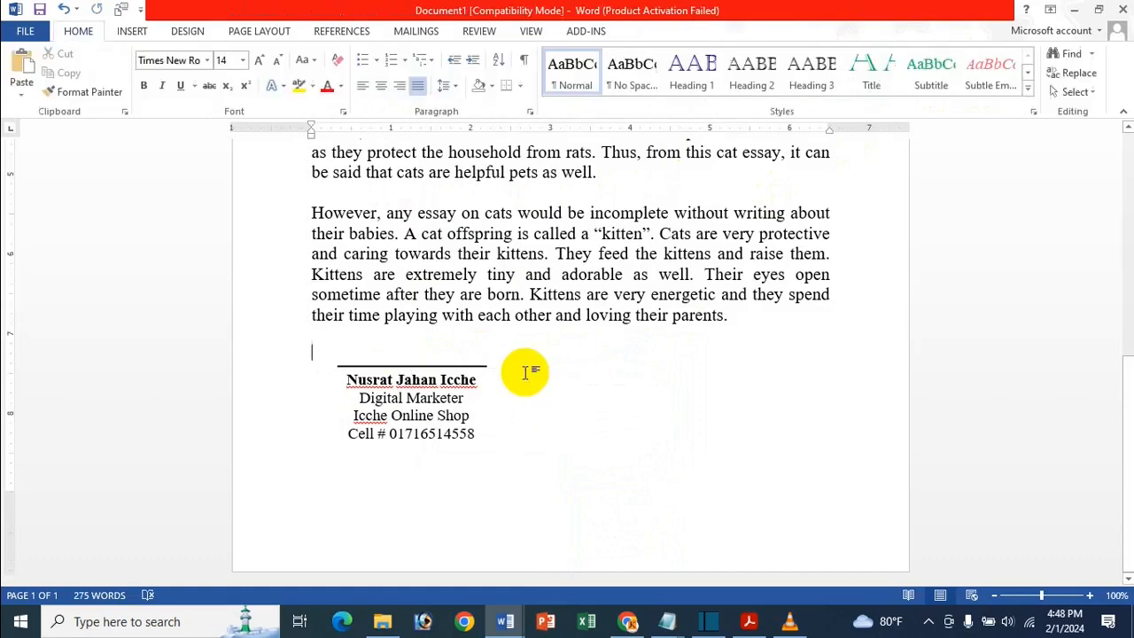
pyautogui.click(477, 369)
pyautogui.click(447, 399)
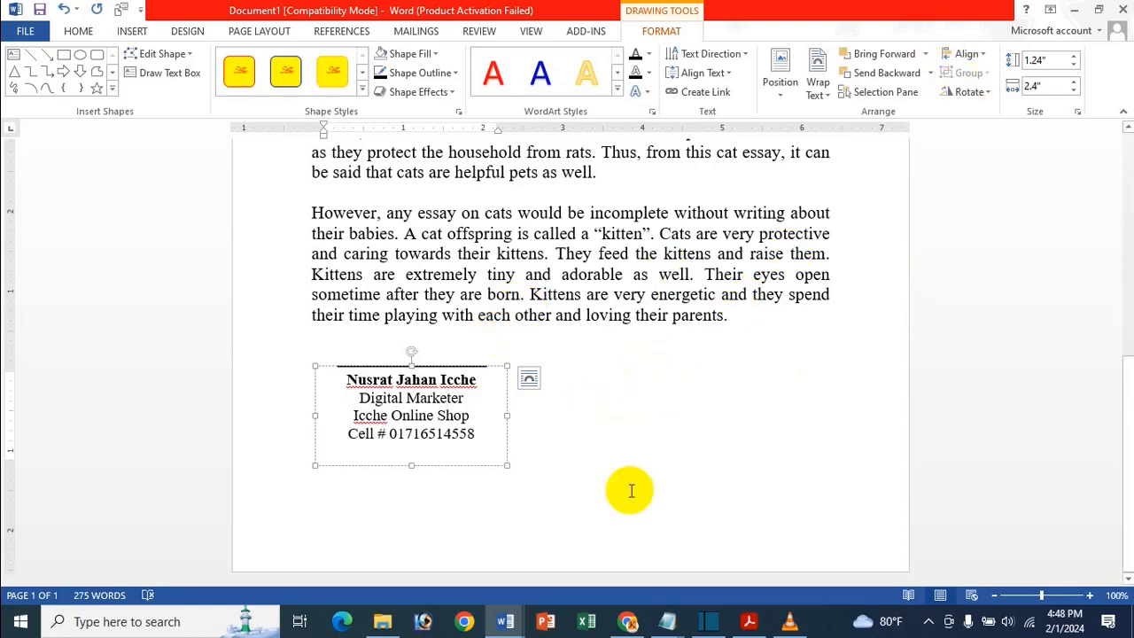
pyautogui.click(608, 430)
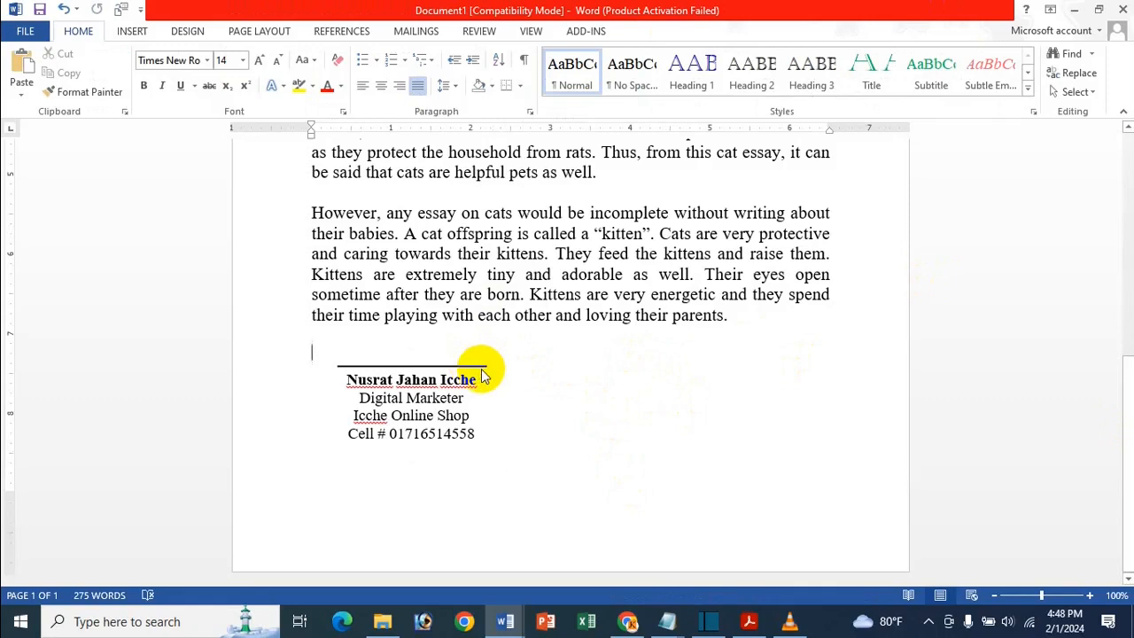
pyautogui.click(481, 369)
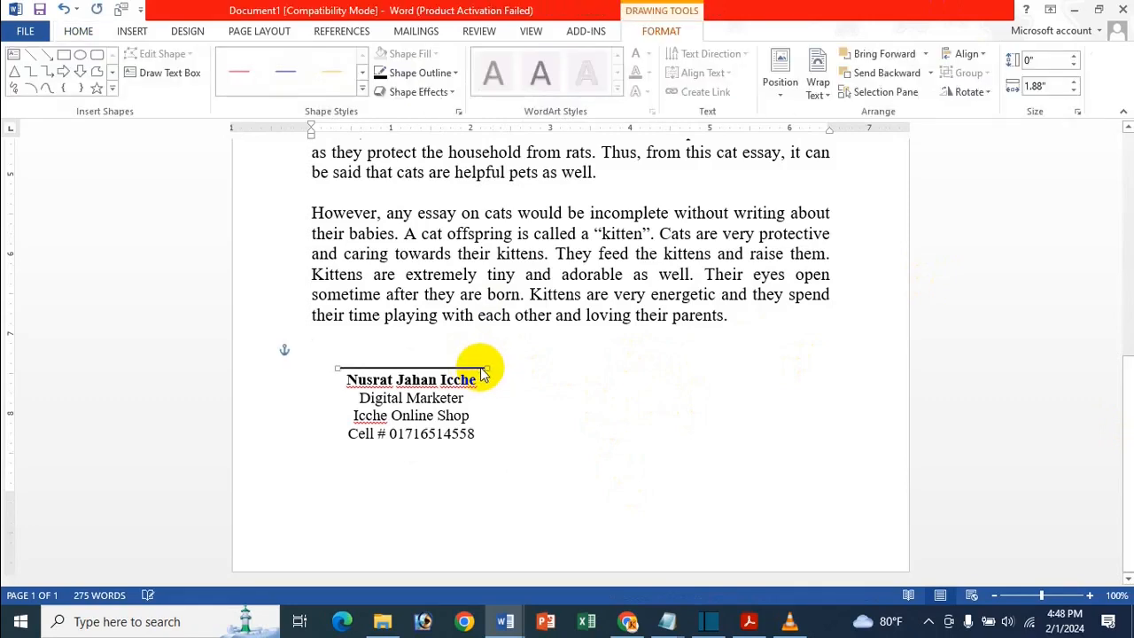
pyautogui.doubleClick(458, 381)
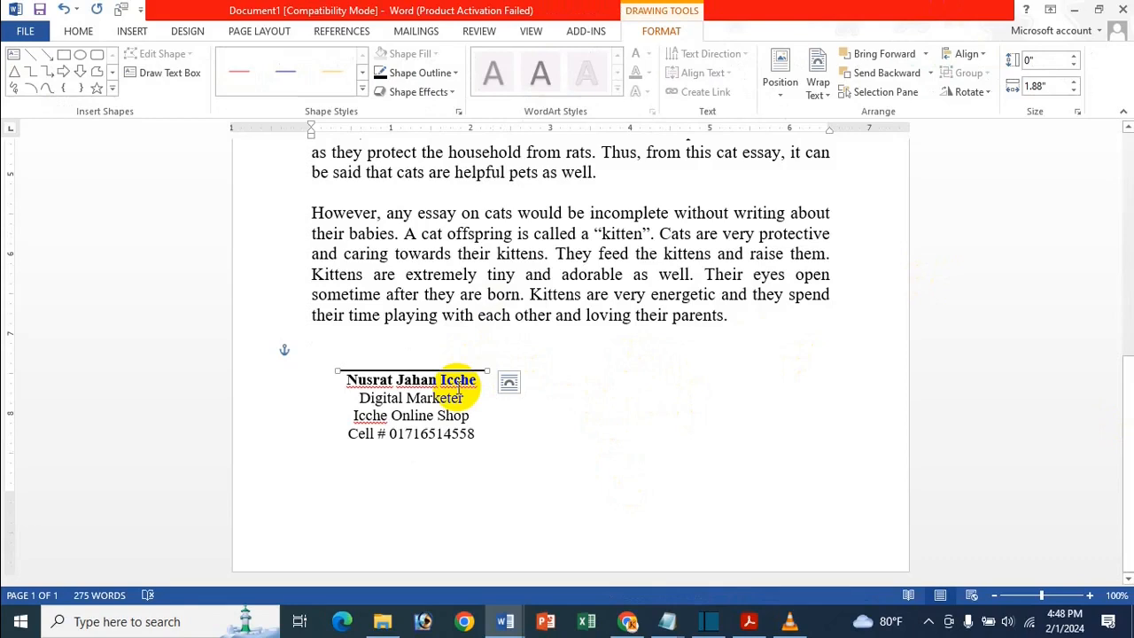
pyautogui.click(463, 380)
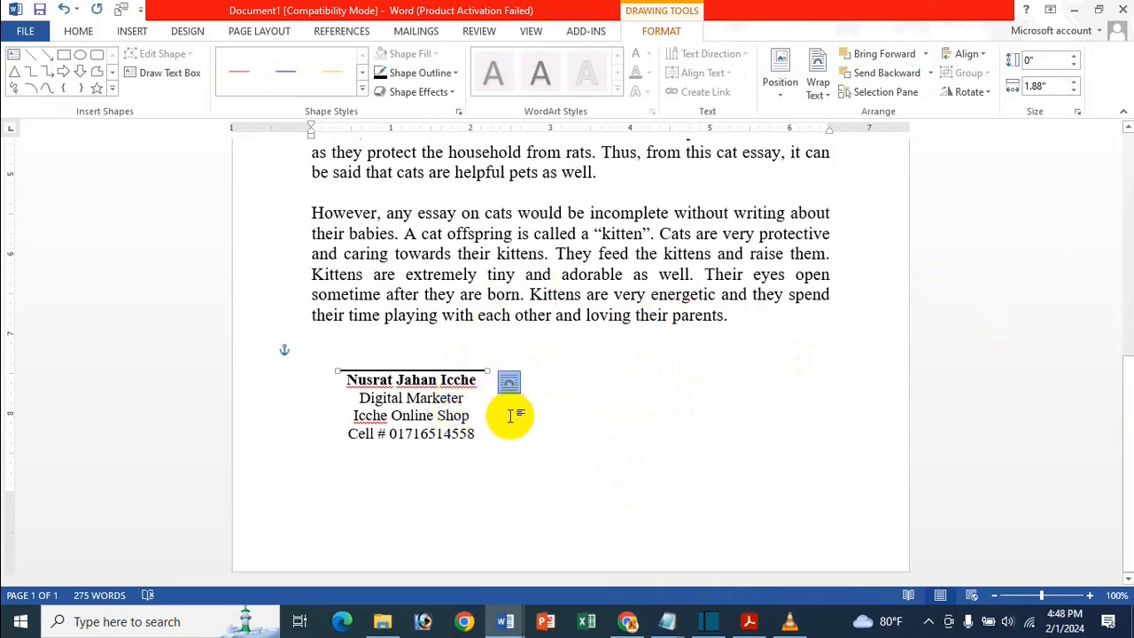
pyautogui.moveTo(496, 433); pyautogui.dragTo(415, 359)
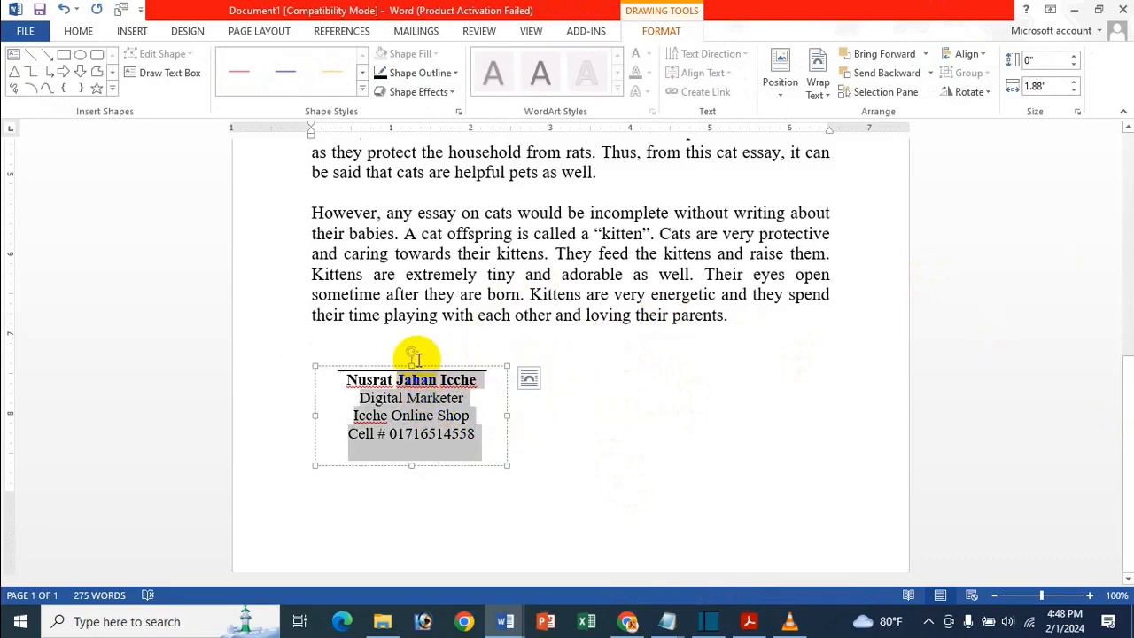
pyautogui.click(597, 380)
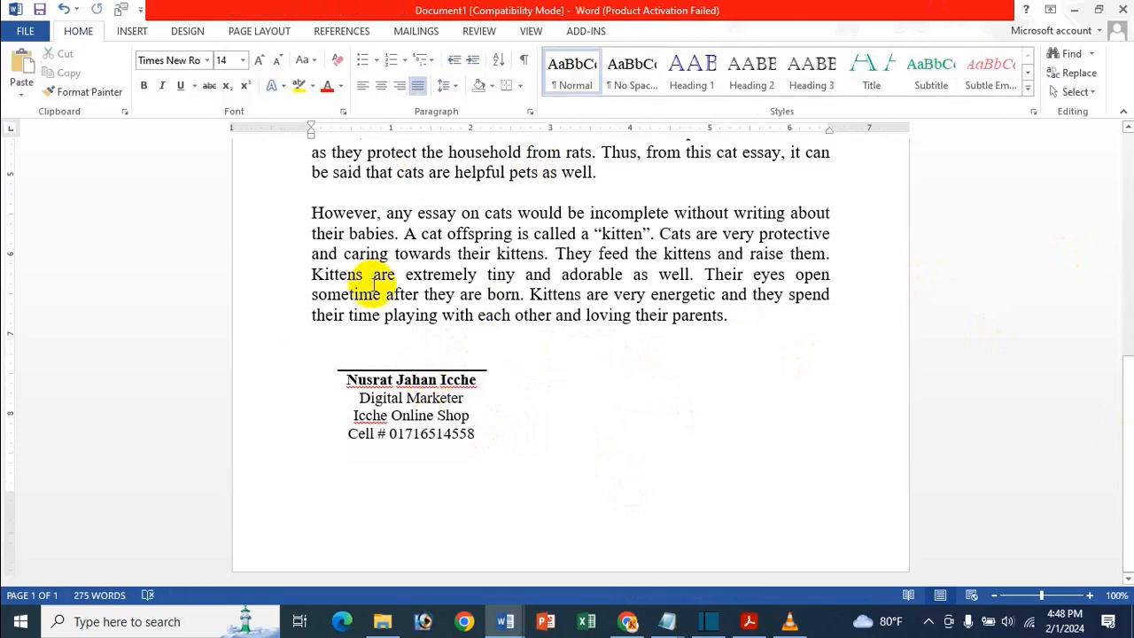
# - Delete the signature text box and its leftover horizontal line from below the cat essay
pyautogui.click(132, 30)
pyautogui.click(811, 84)
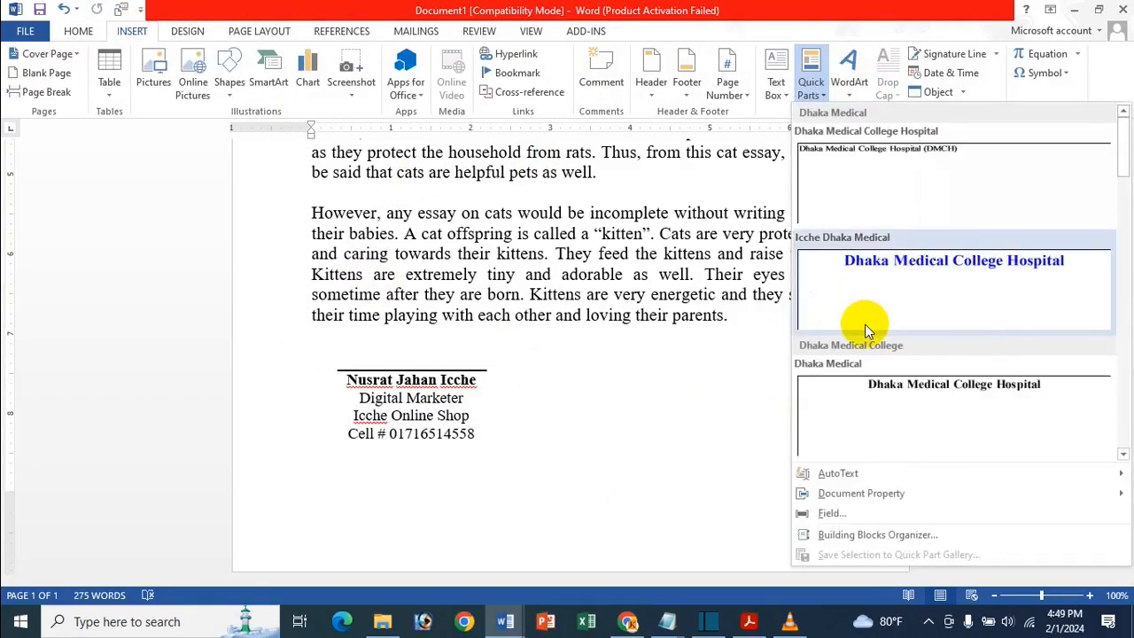
pyautogui.click(1071, 7)
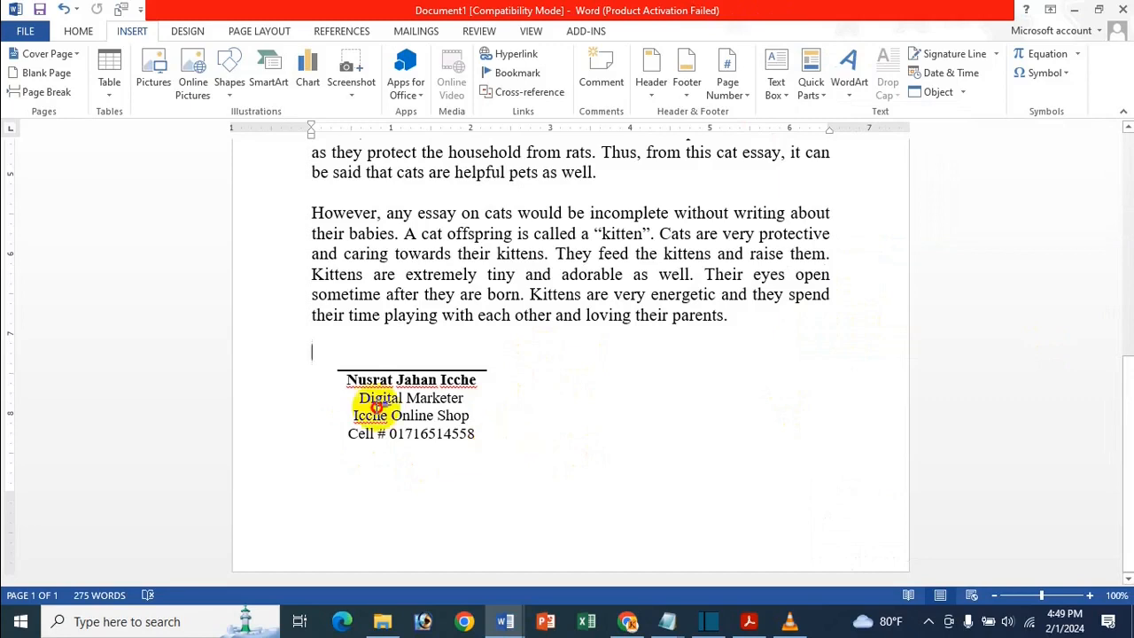
pyautogui.click(333, 359)
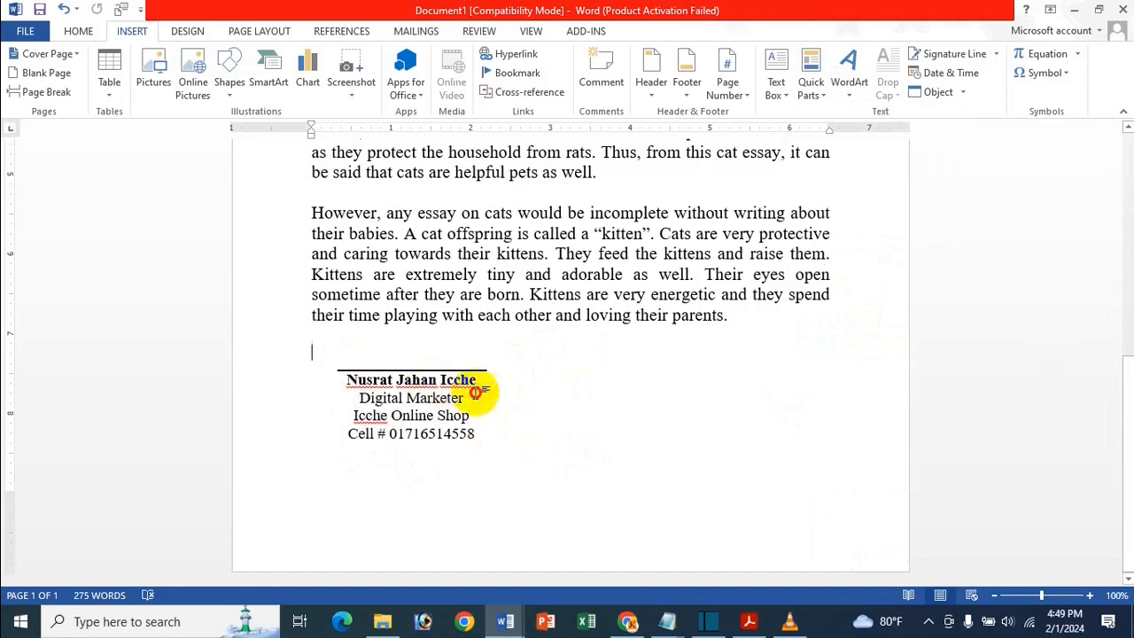
pyautogui.click(428, 398)
pyautogui.press('BackSpace')
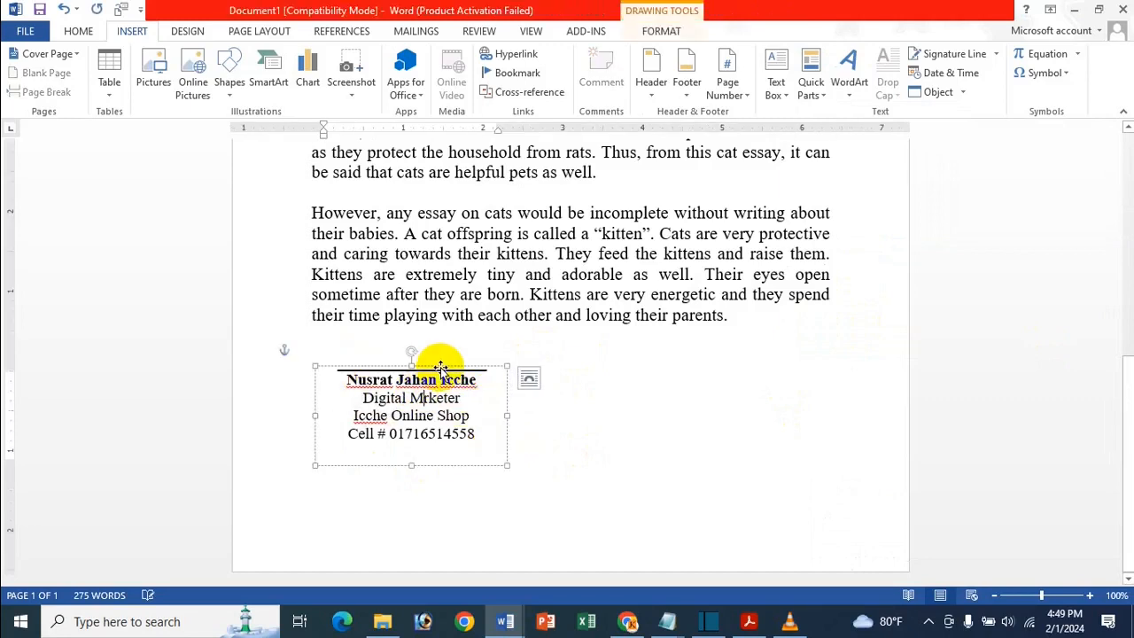
pyautogui.click(442, 367)
pyautogui.press('Delete')
pyautogui.click(465, 368)
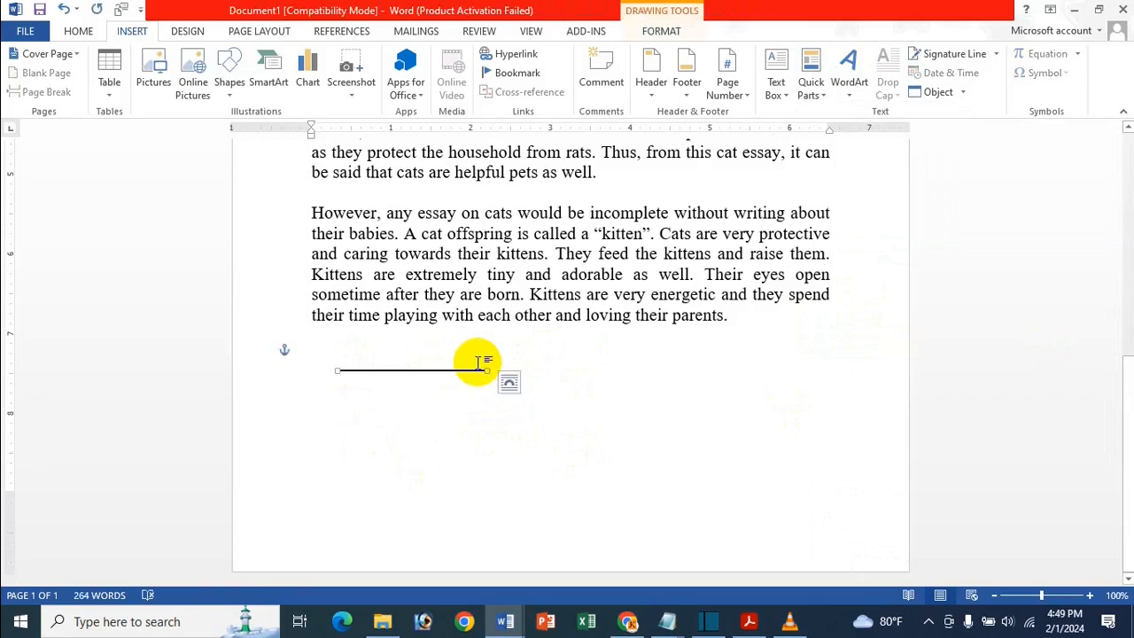
pyautogui.press('Delete')
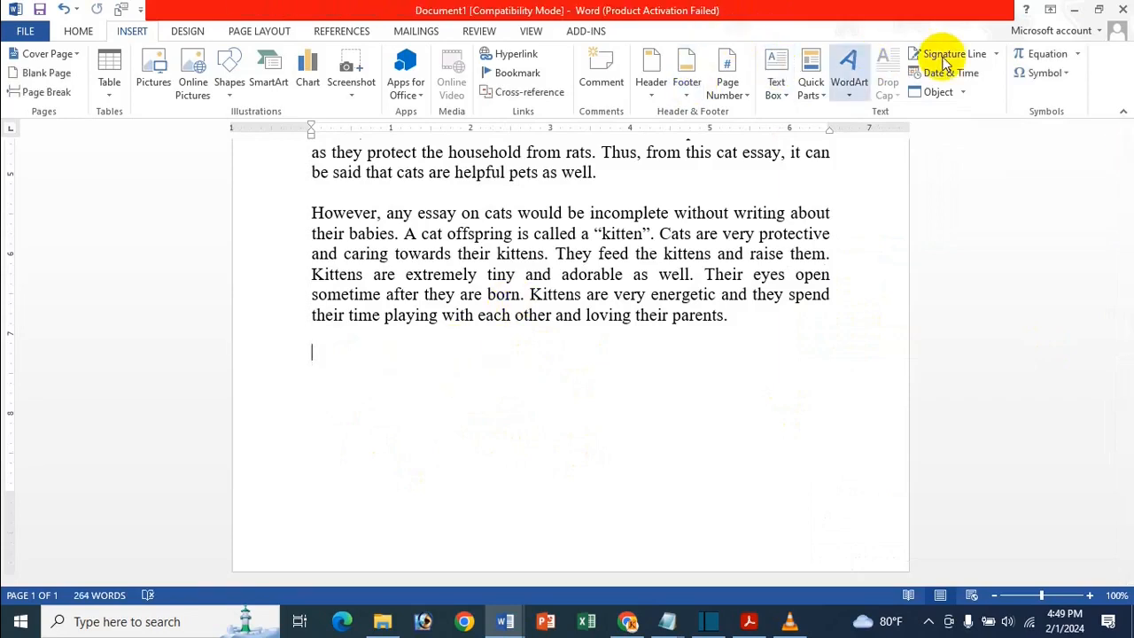
# - Insert a signature line with the signer's name, title Manager and the signer's e-mail
pyautogui.click(946, 60)
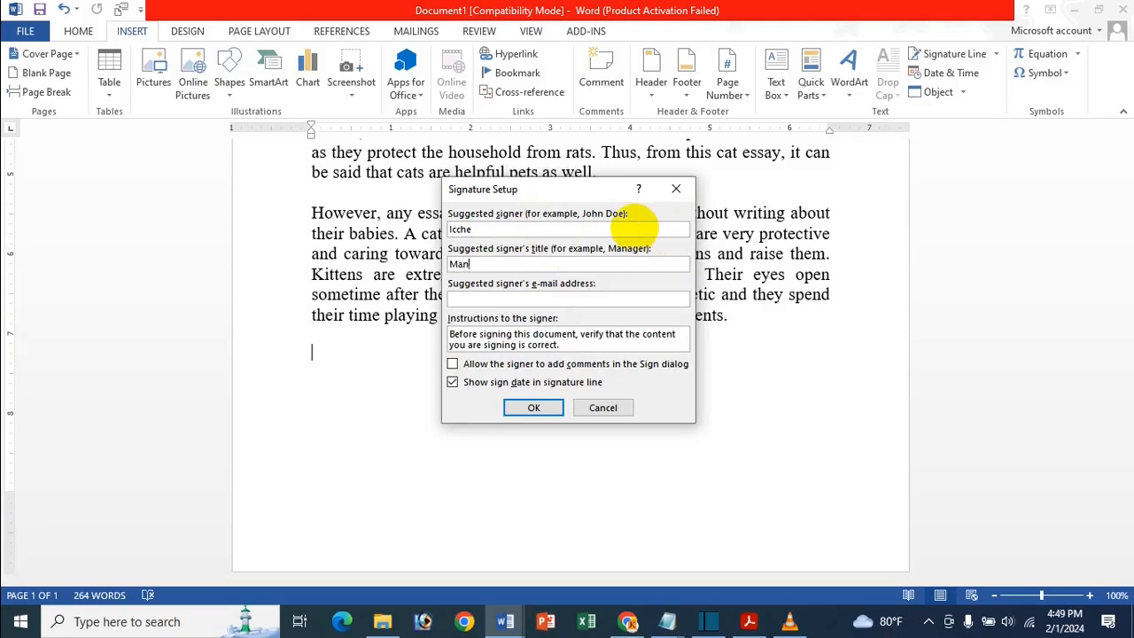
pyautogui.click(527, 299)
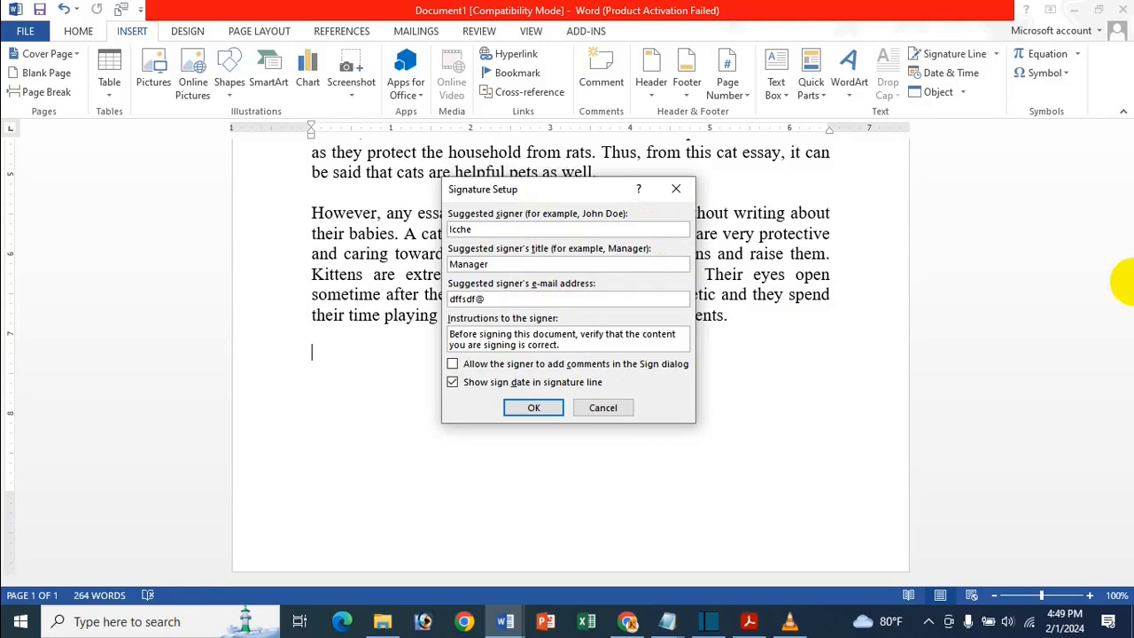
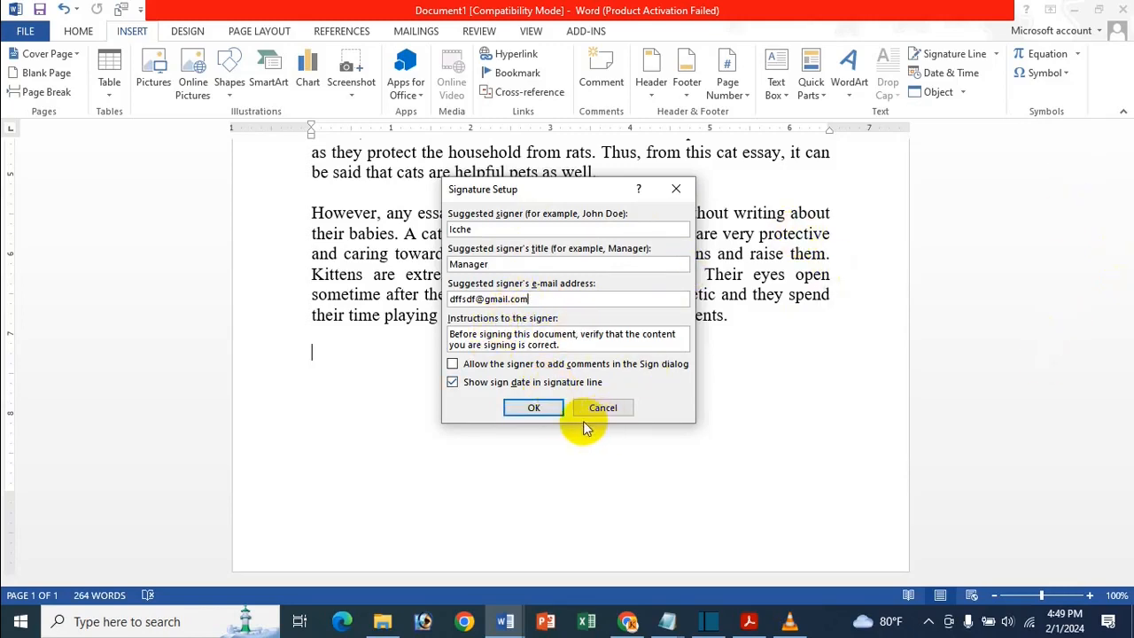
pyautogui.click(555, 408)
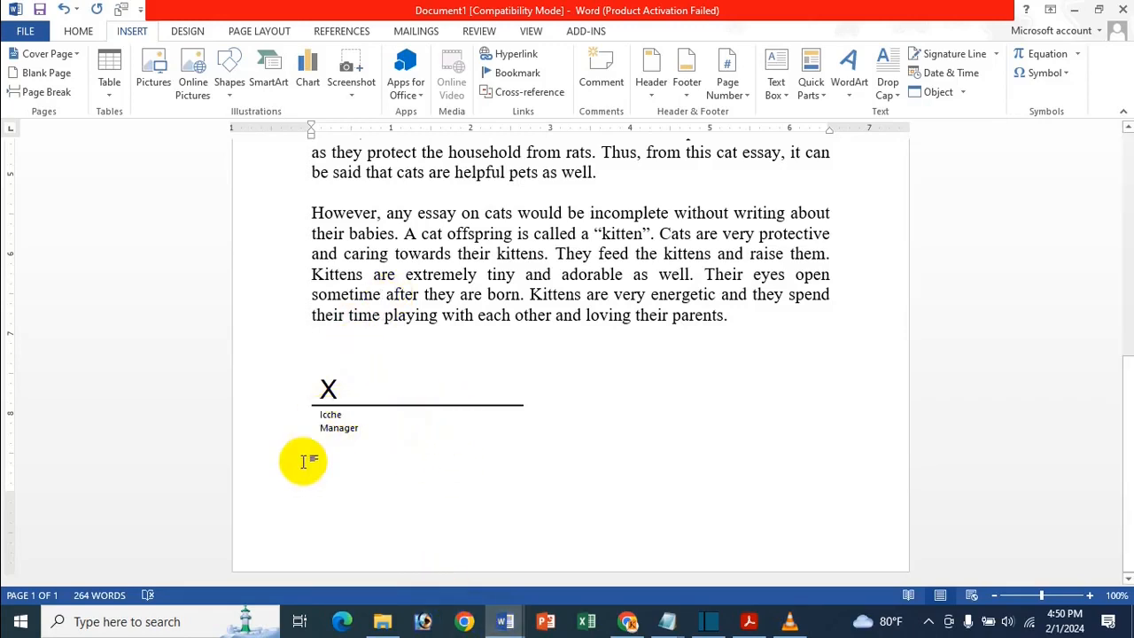
pyautogui.moveTo(519, 615)
pyautogui.click(603, 579)
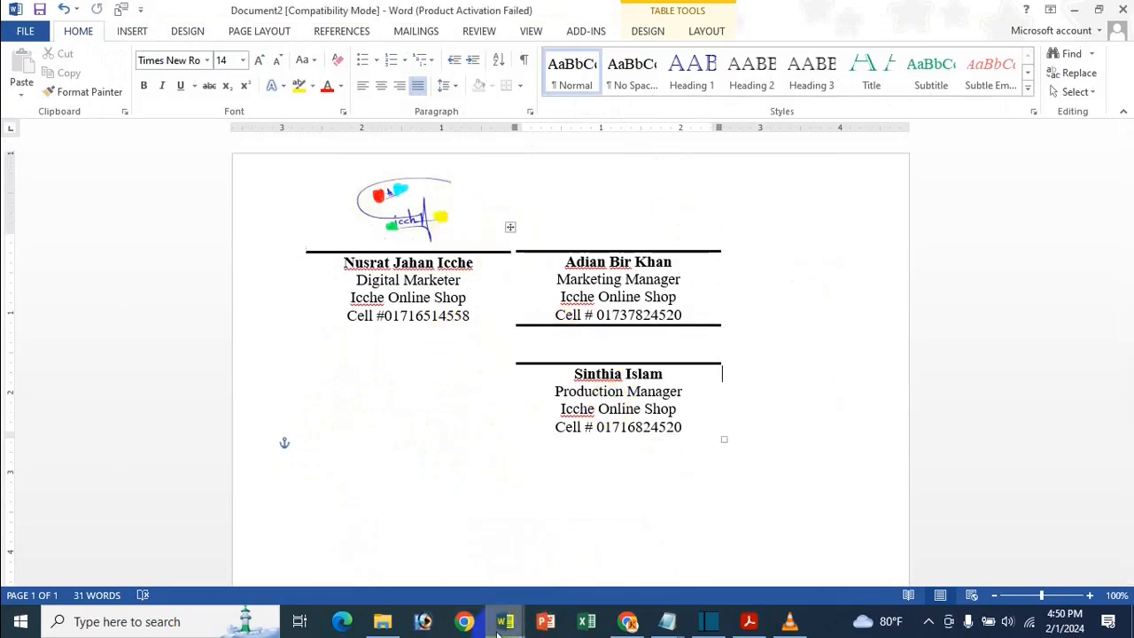
# - Close both documents with Don't Save, save the Building Blocks changes, and relaunch Word
pyautogui.moveTo(503, 625)
pyautogui.click(452, 568)
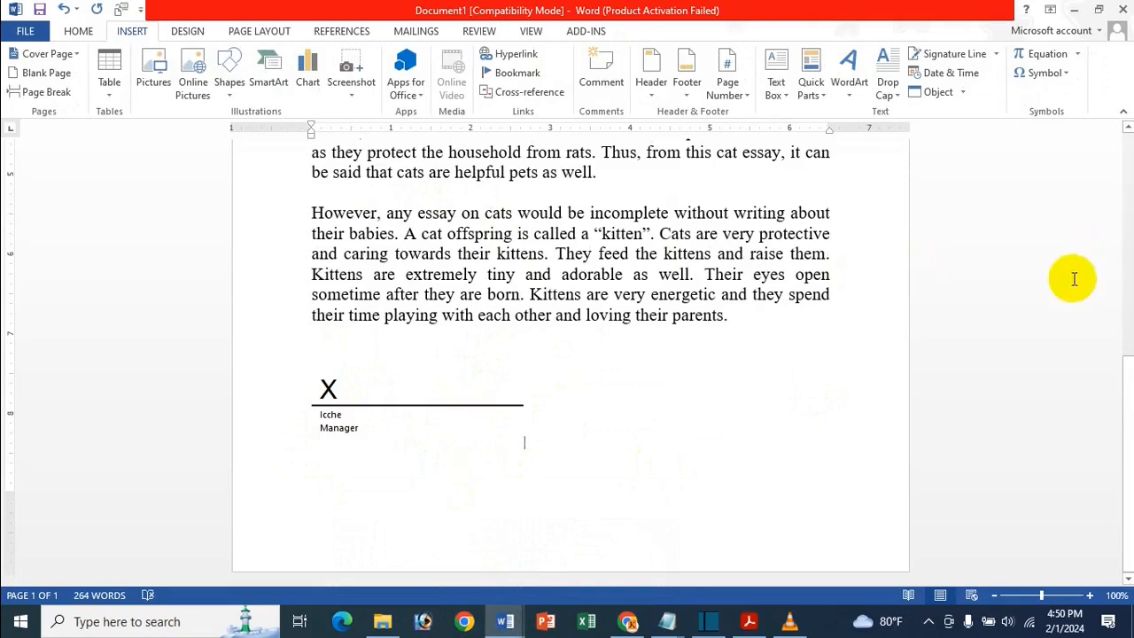
pyautogui.click(1122, 10)
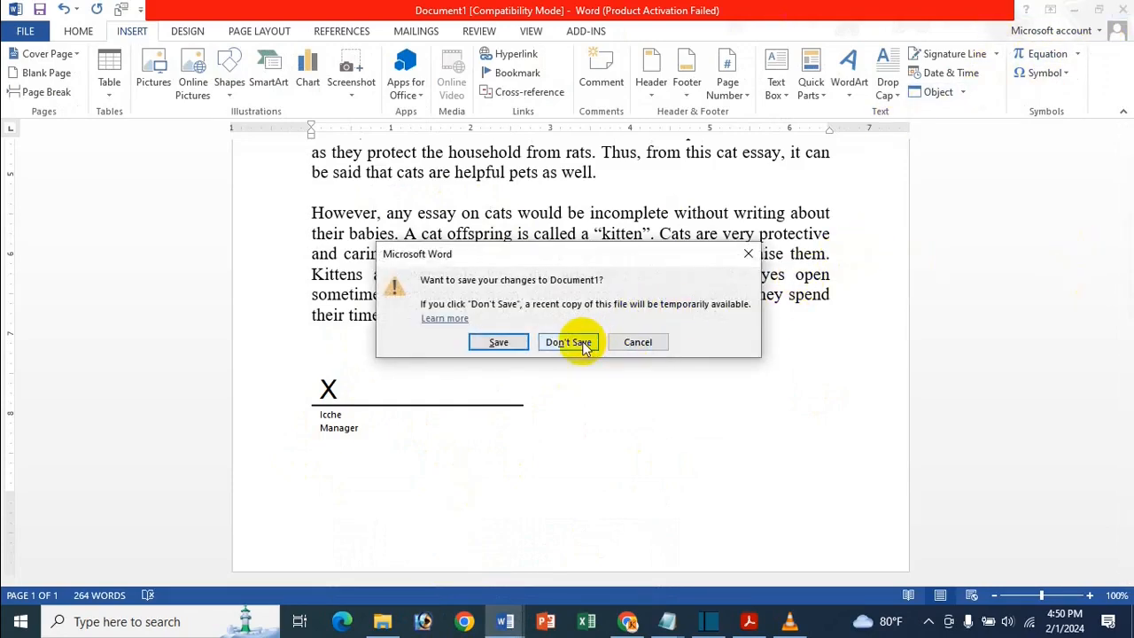
pyautogui.click(585, 343)
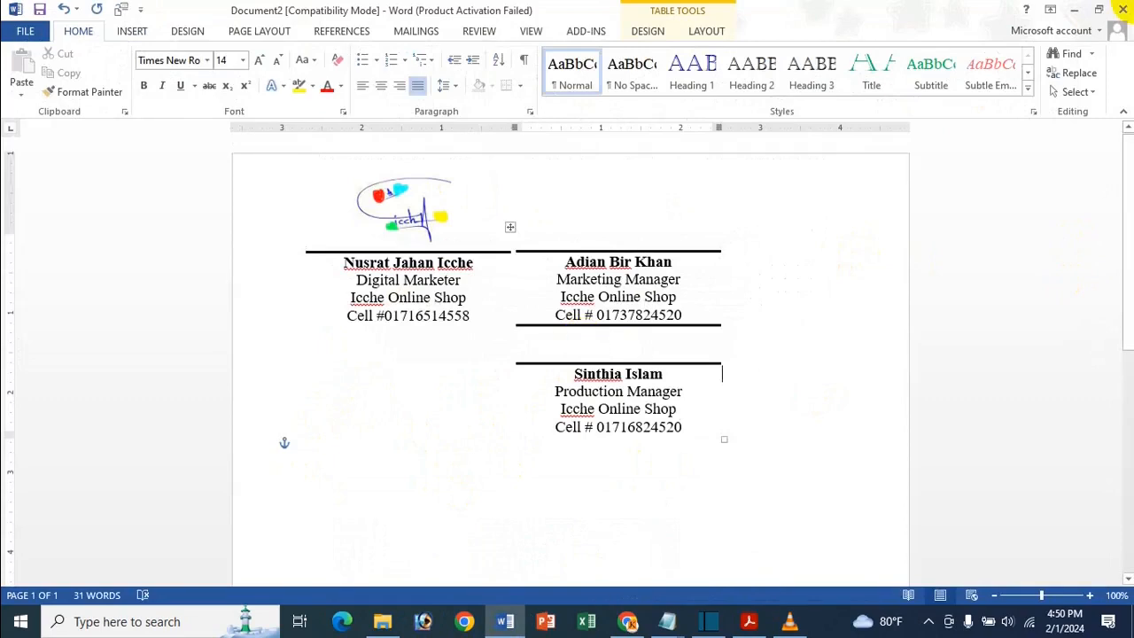
pyautogui.click(1088, 19)
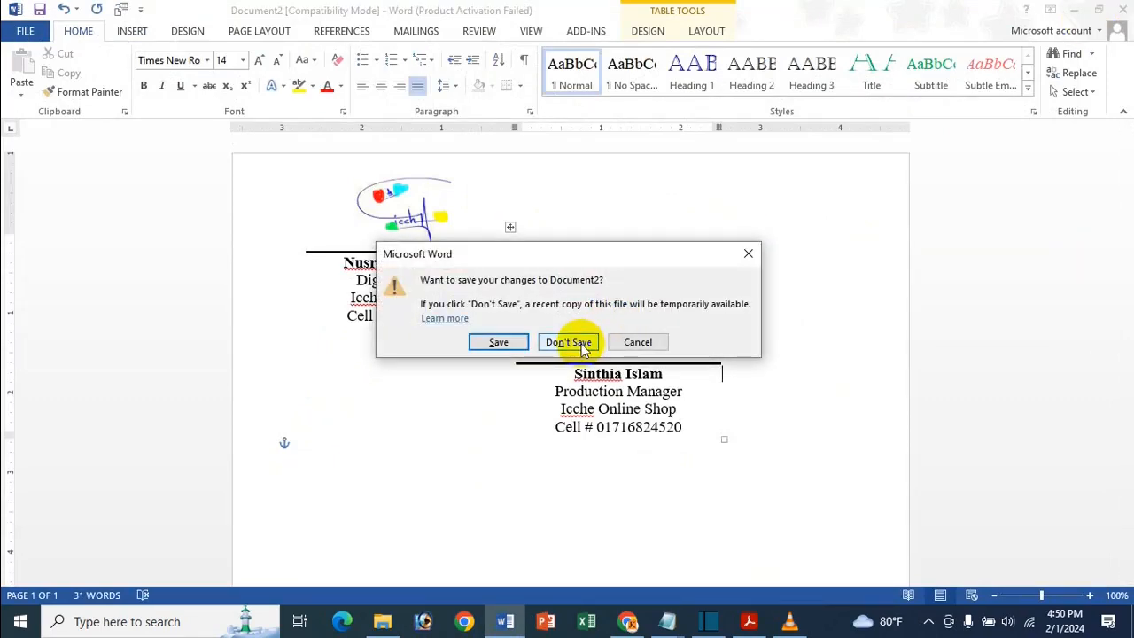
pyautogui.click(583, 344)
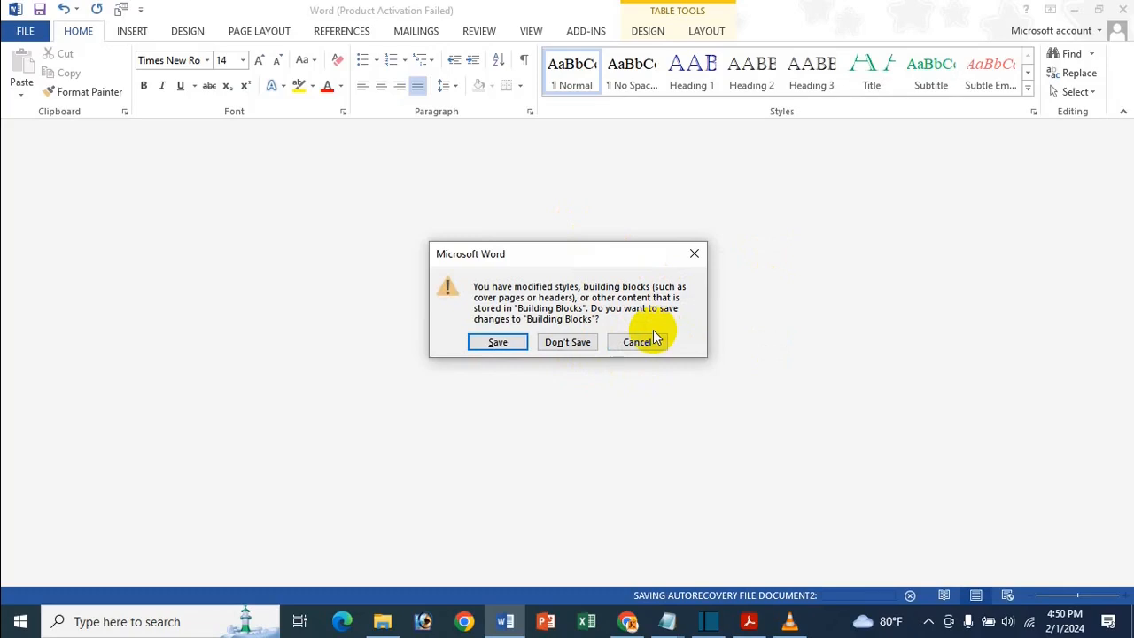
pyautogui.click(498, 341)
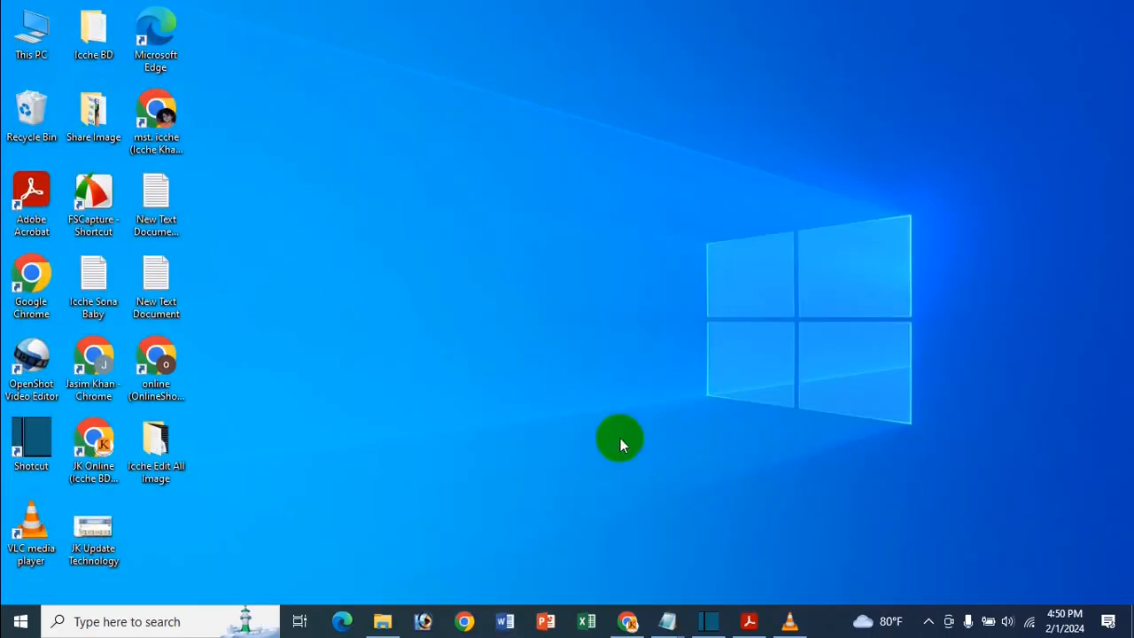
pyautogui.click(505, 621)
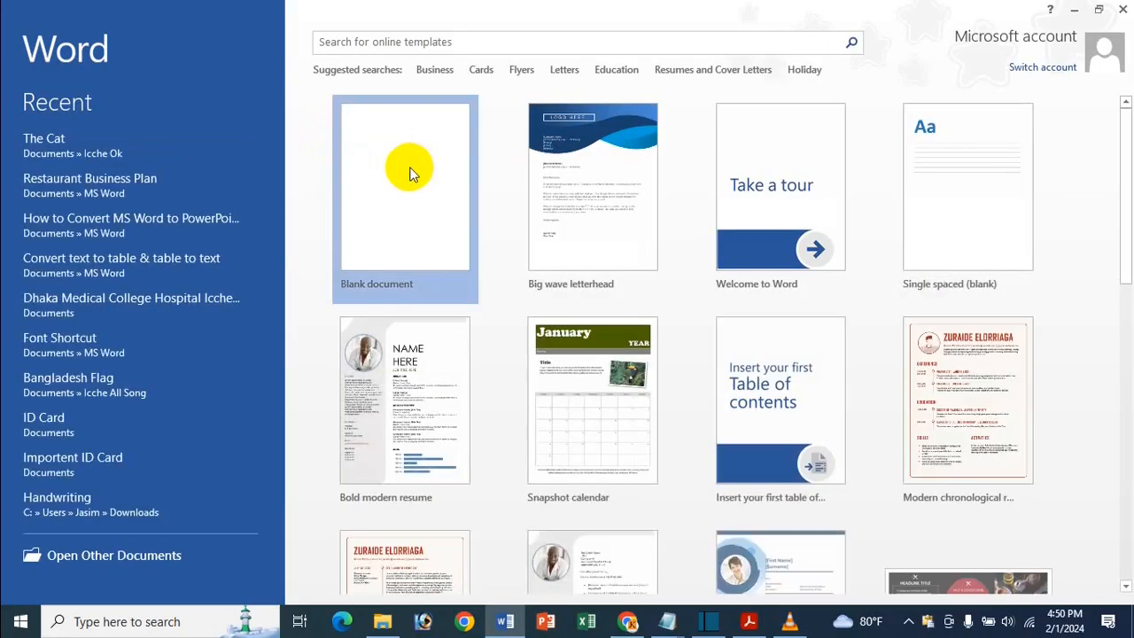
# - Create a new blank document, enable editing, and open the Insert Quick Parts gallery
pyautogui.click(410, 170)
pyautogui.click(485, 134)
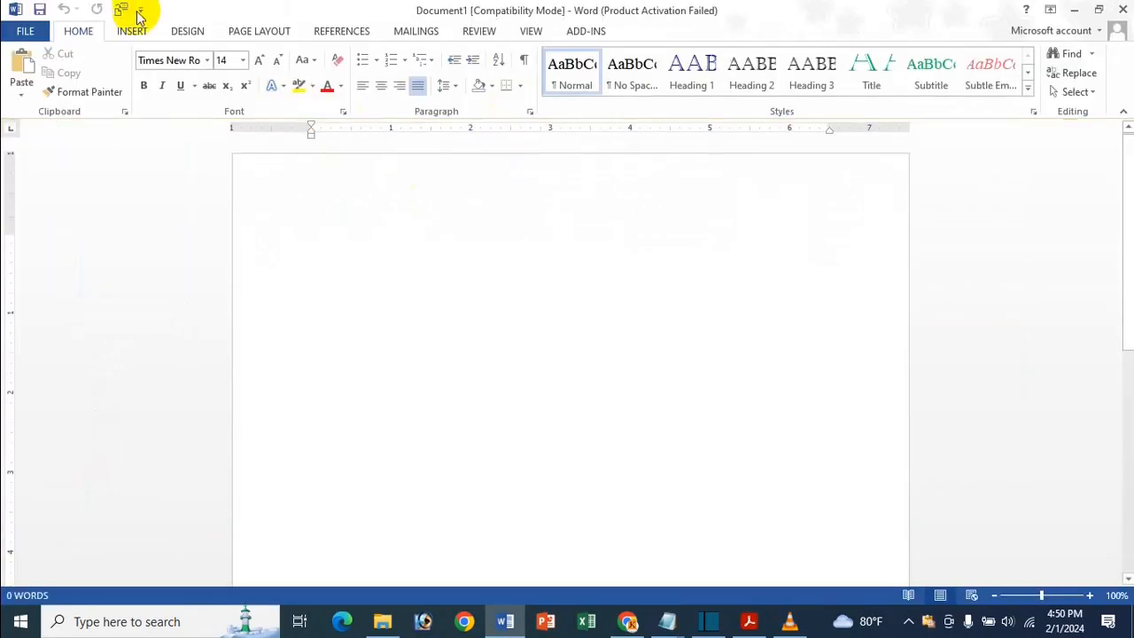
pyautogui.click(128, 31)
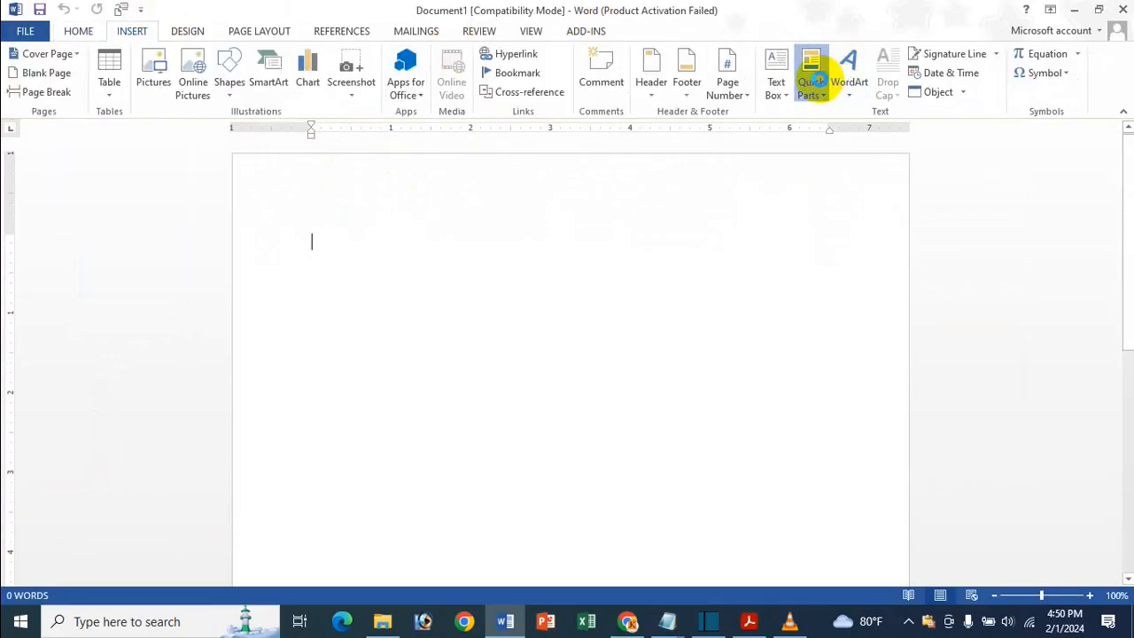
pyautogui.click(815, 84)
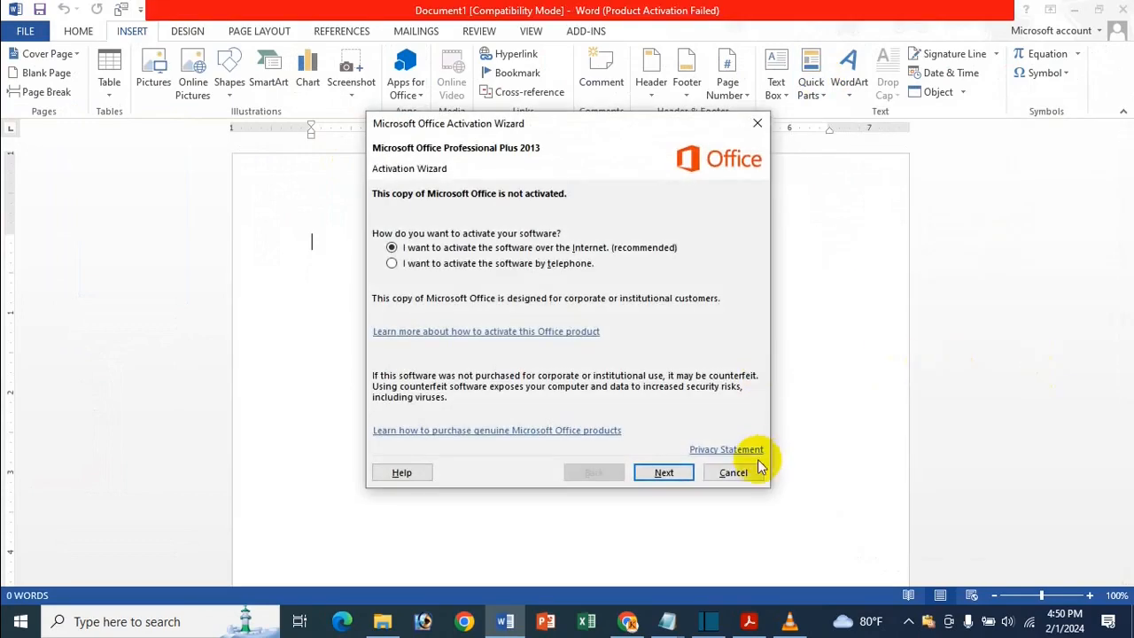
pyautogui.click(757, 123)
pyautogui.click(811, 85)
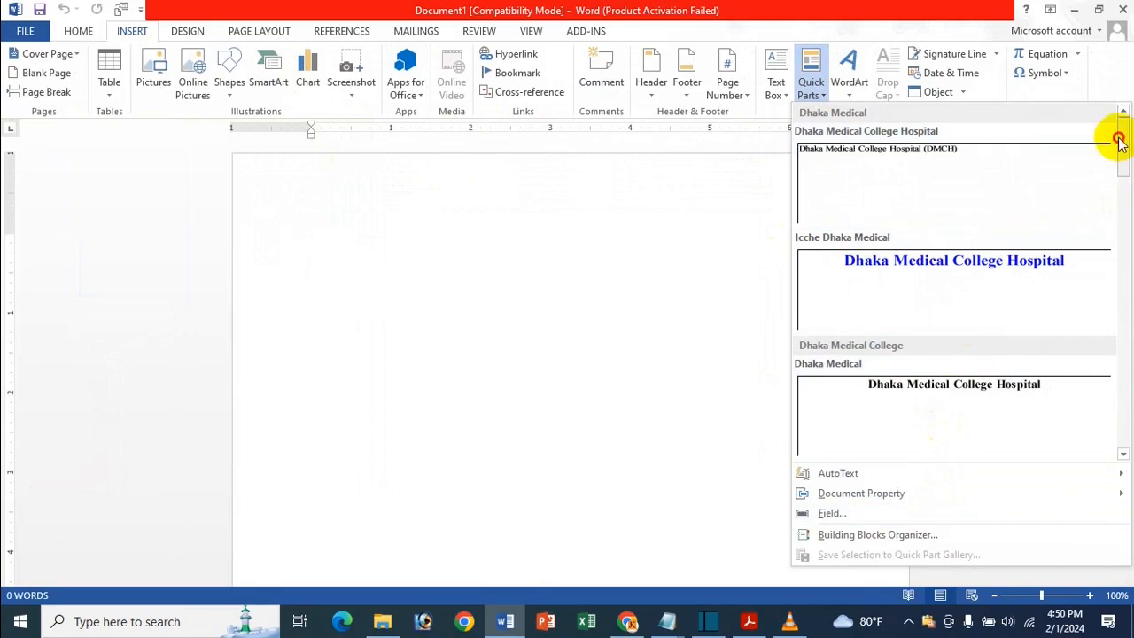
# - Confirm the three Icche All Signature entries persisted, then bring the Acrobat title PDF forward
pyautogui.moveTo(1120, 139); pyautogui.dragTo(1126, 257)
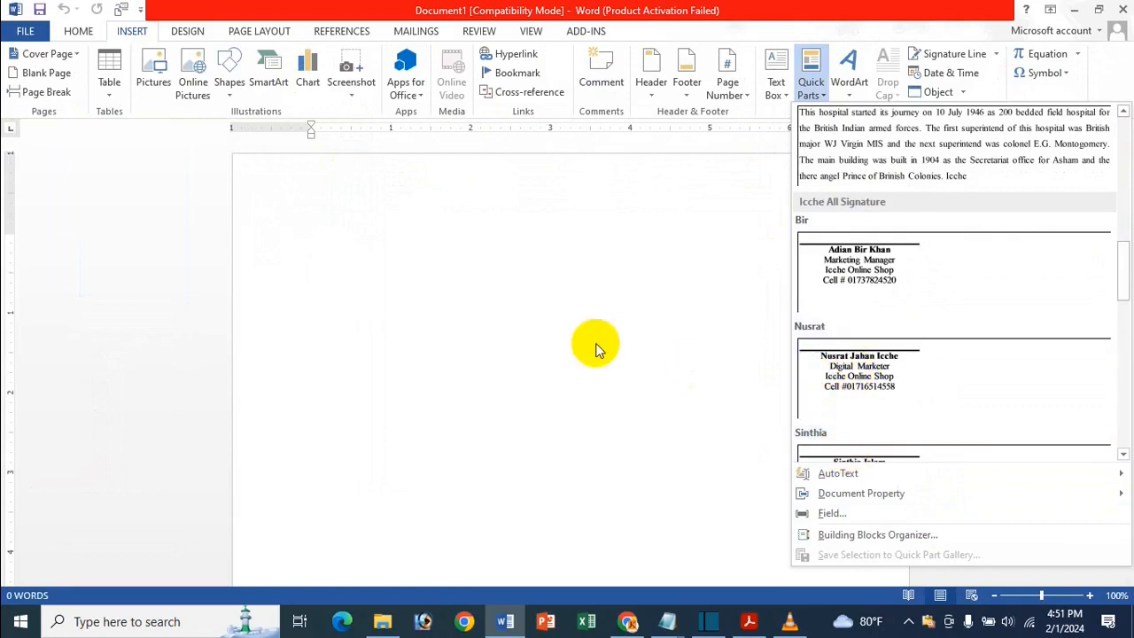
pyautogui.click(592, 346)
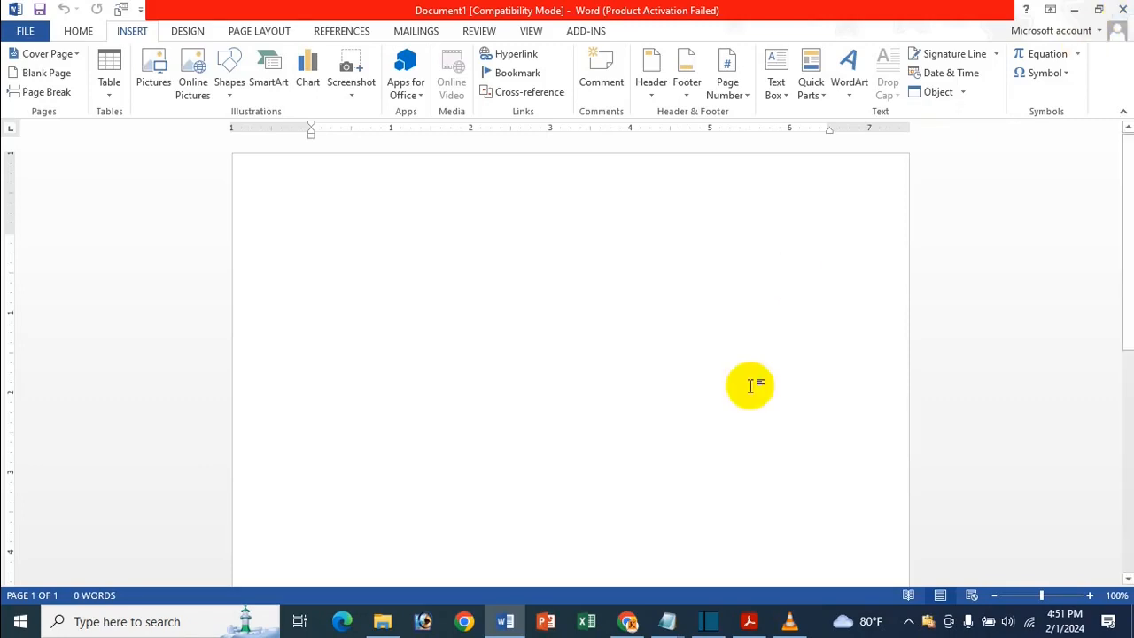
pyautogui.click(739, 622)
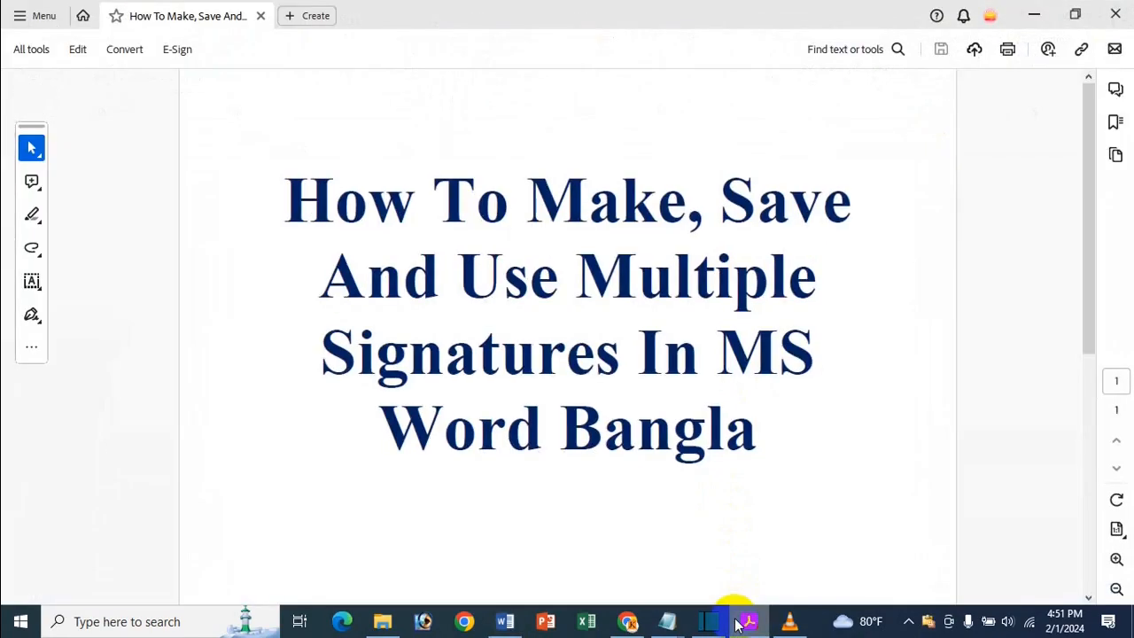